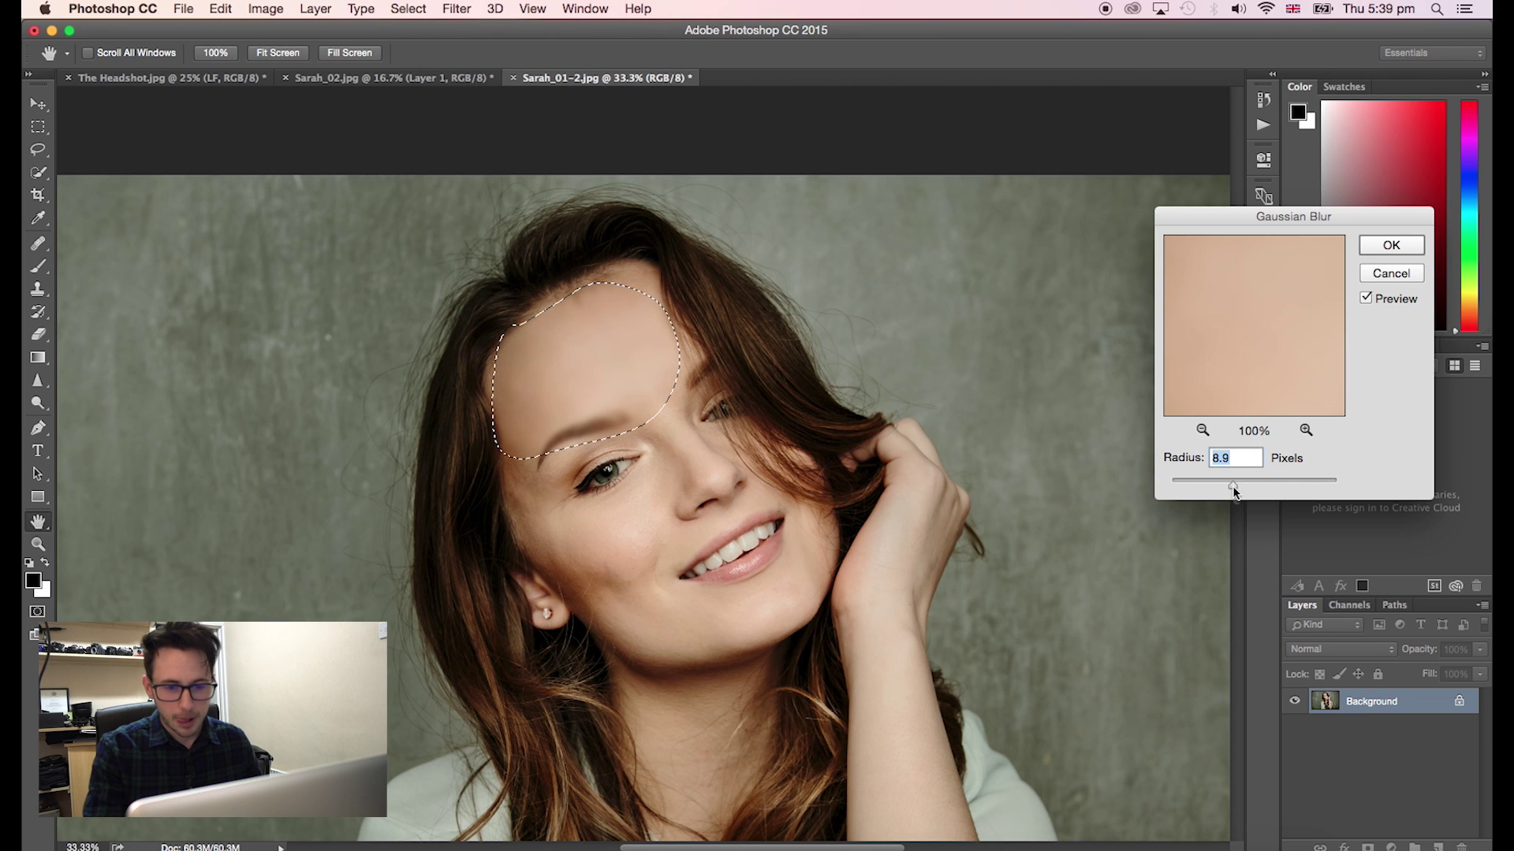
- Apply a Gaussian Blur with a 4.0 pixel radius to the selected forehead area and clear the selection
{"action": "mouse_move", "coordinate": [1216, 484]}
{"action": "left_mouse_down"}
{"action": "mouse_move", "coordinate": [1191, 482]}
{"action": "mouse_move", "coordinate": [1207, 481]}
{"action": "left_mouse_up"}
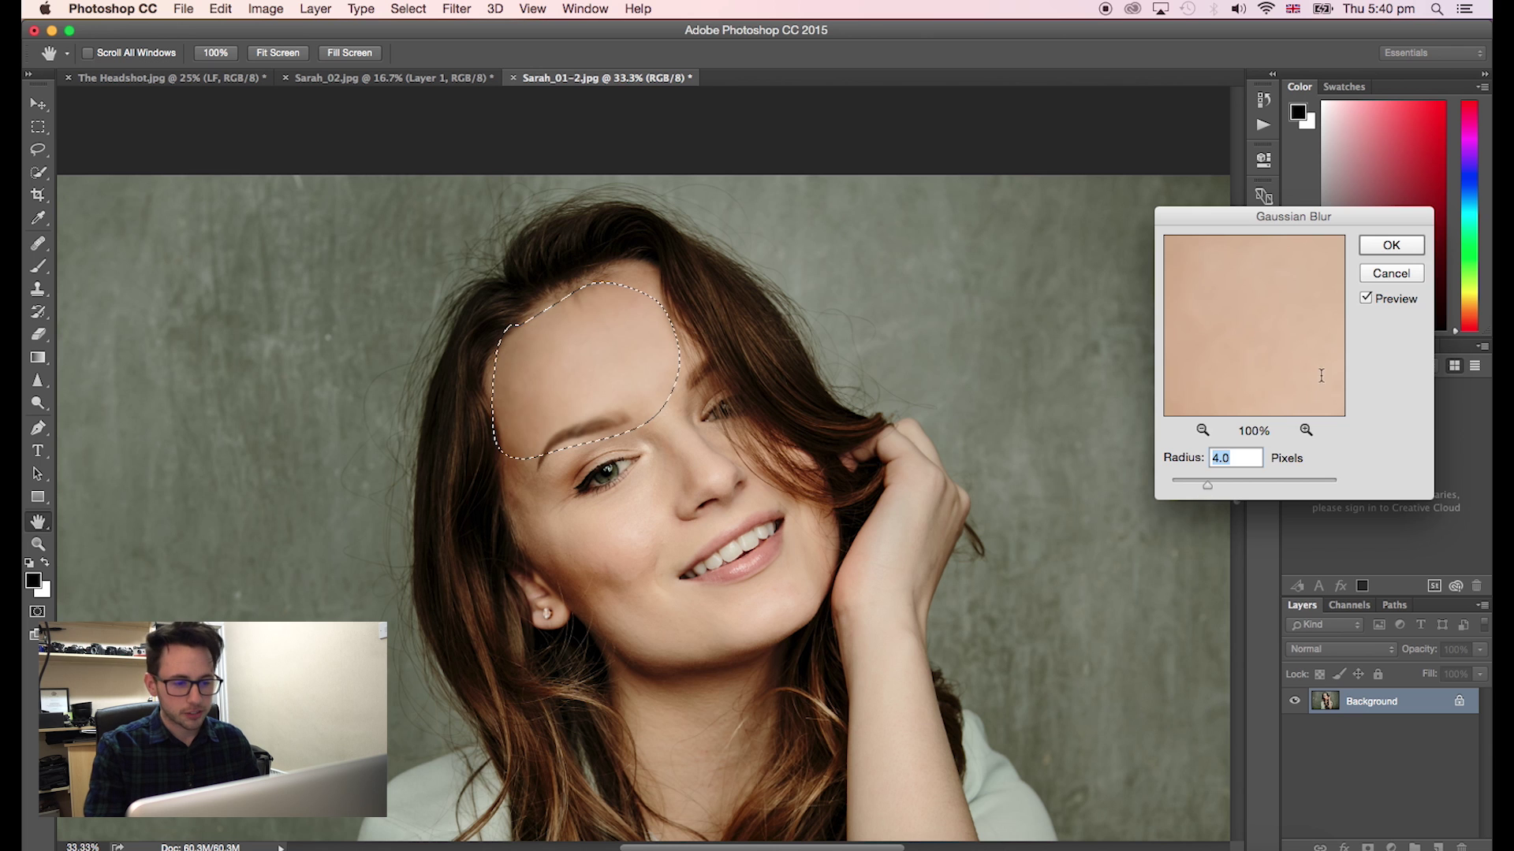
{"action": "left_click", "coordinate": [1374, 245]}
{"action": "key", "text": "super+d"}
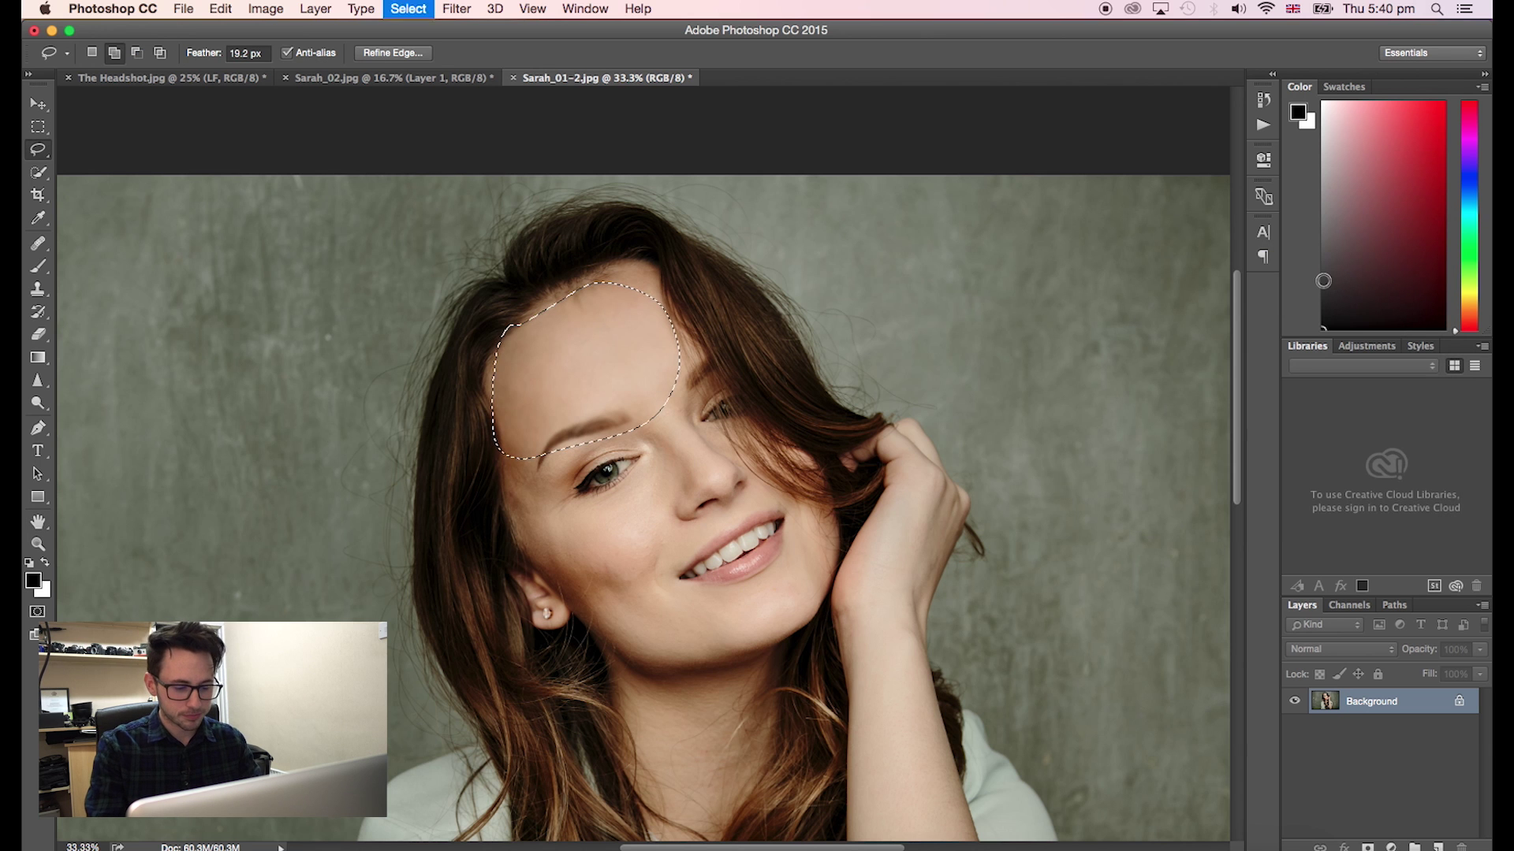
- Examine the blurred forehead skin up close and in the context of the whole portrait
{"action": "key", "text": "super+equal"}
{"action": "key", "text": "super+equal"}
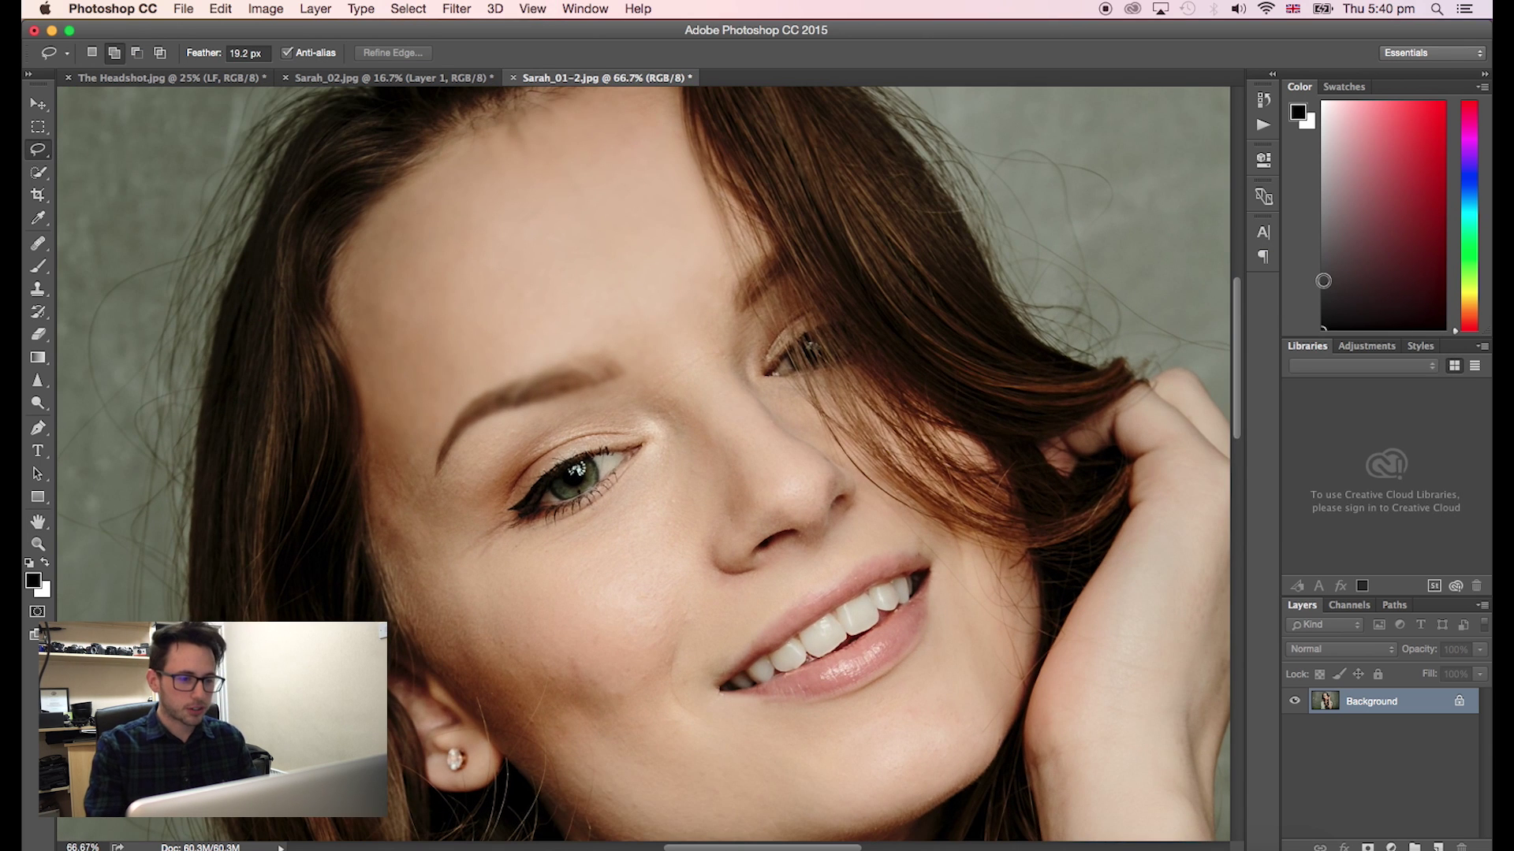
{"action": "key", "text": "super+minus"}
{"action": "key", "text": "super+minus"}
{"action": "key", "text": "super+minus"}
{"action": "key", "text": "super+minus"}
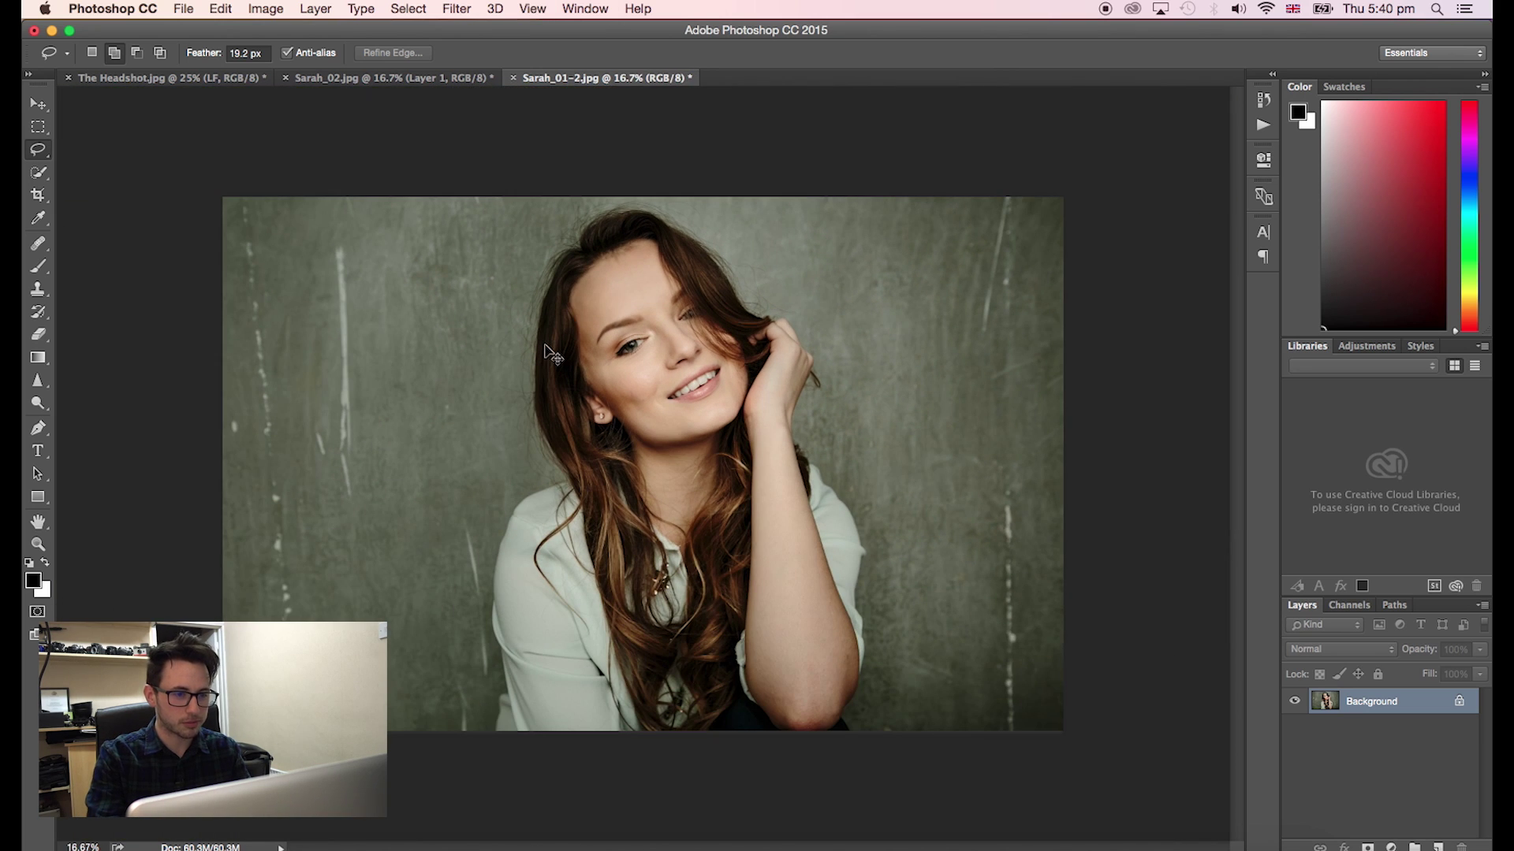
{"action": "key", "text": "super+equal"}
{"action": "key", "text": "super+equal"}
{"action": "key", "text": "super+equal"}
{"action": "key", "text": "super+equal"}
{"action": "scroll", "coordinate": [543, 344], "scroll_direction": "up", "scroll_amount": 10}
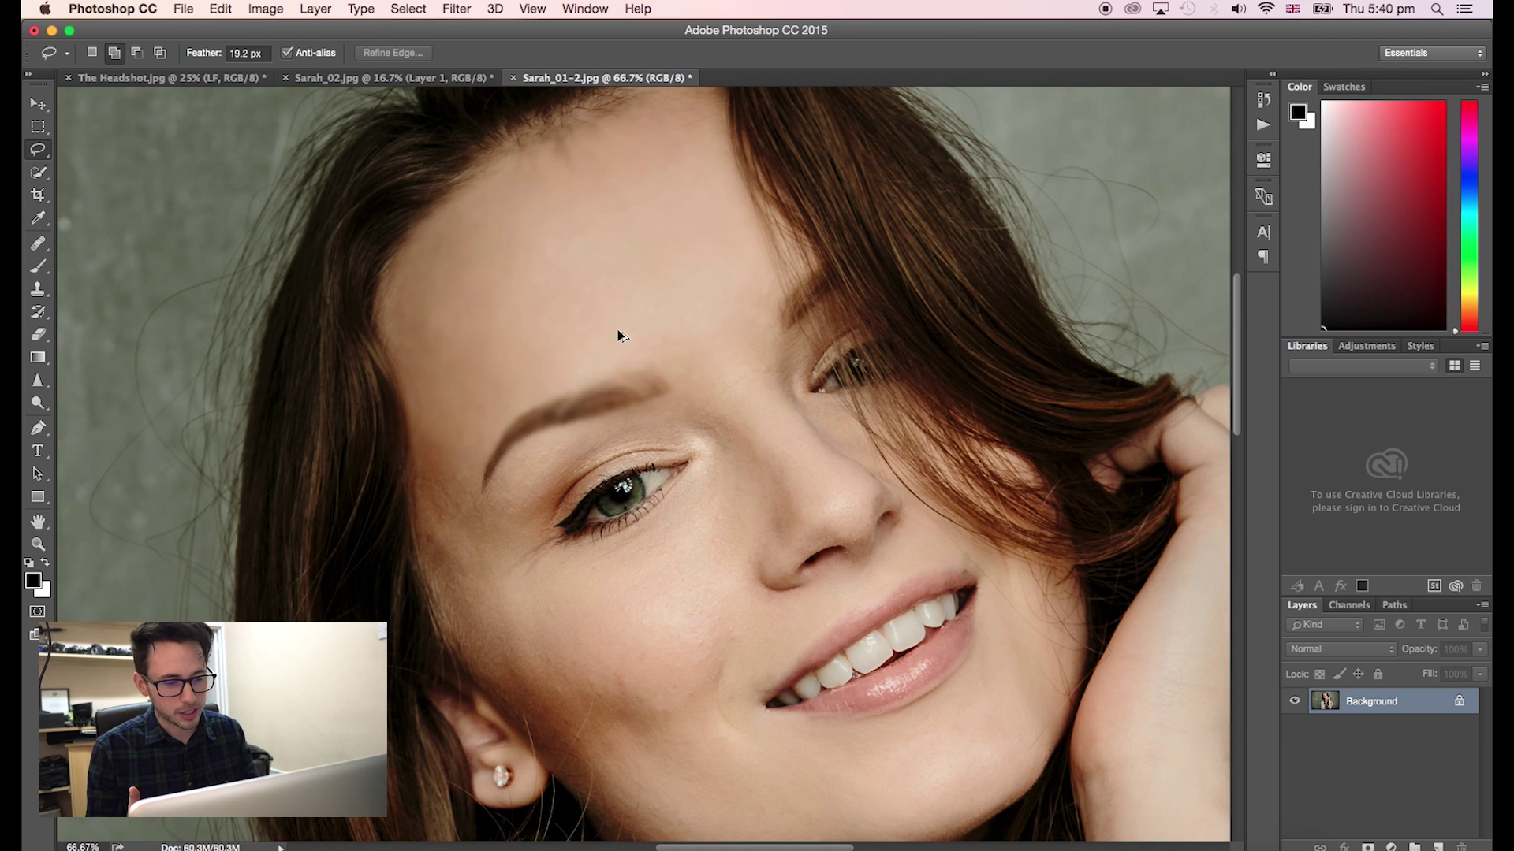
- Duplicate the Background layer twice to get two copies of the portrait above it
{"action": "right_click", "coordinate": [1368, 707]}
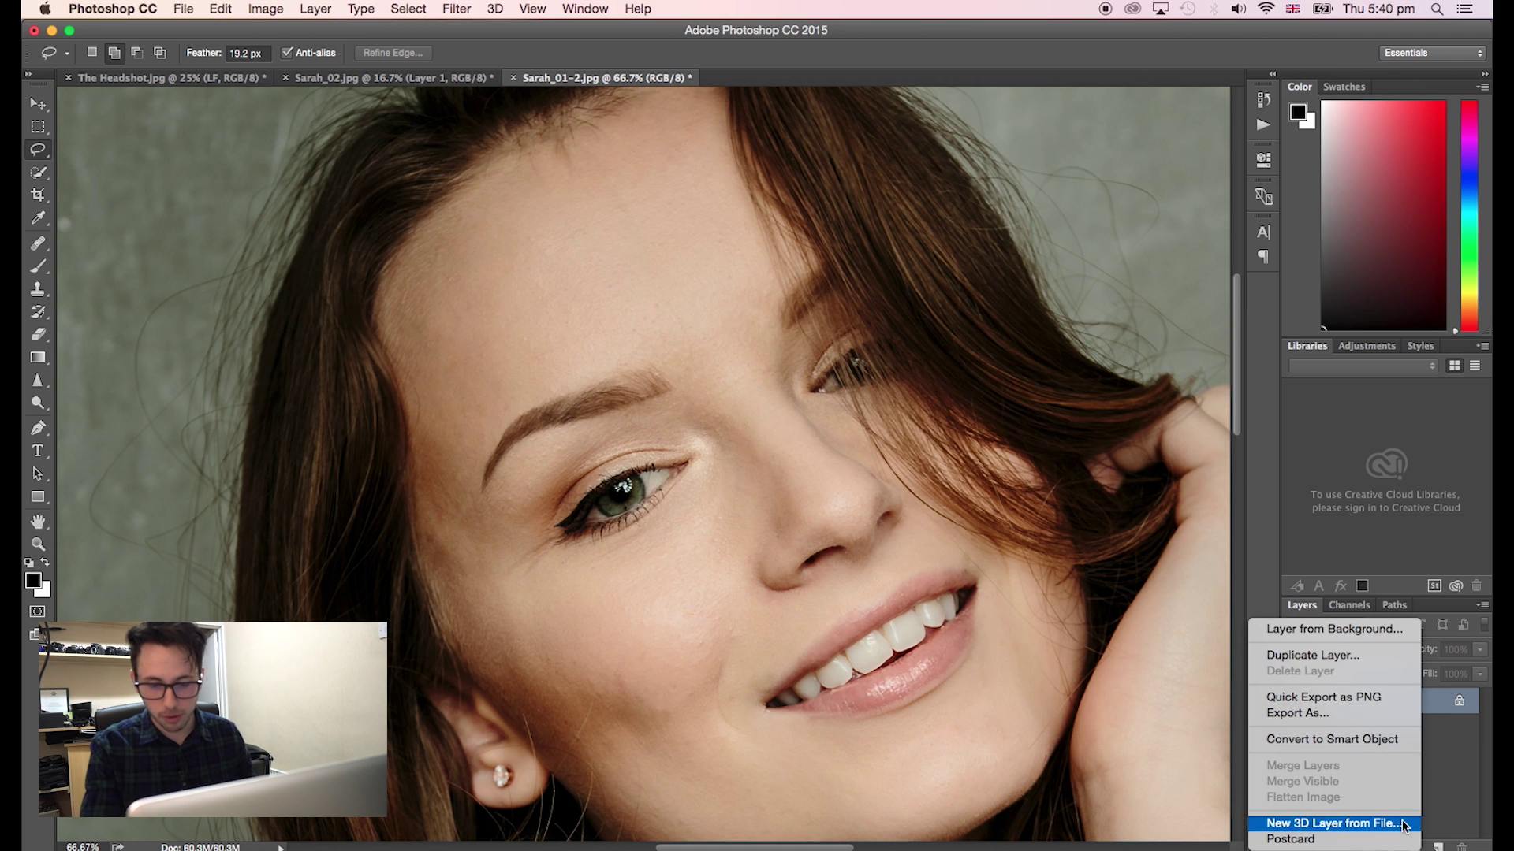
{"action": "left_click", "coordinate": [1445, 763]}
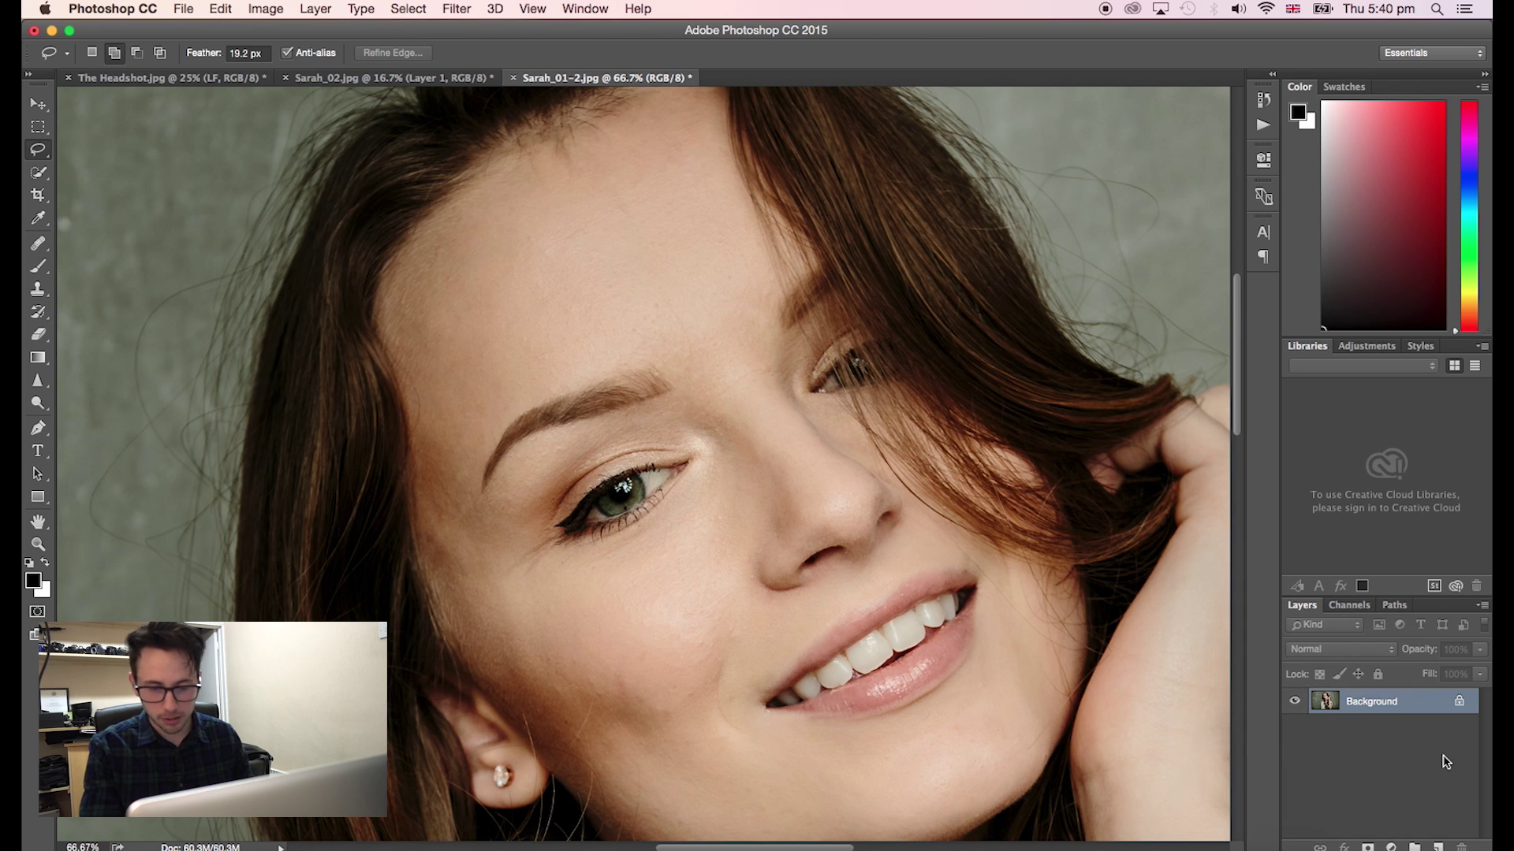
{"action": "key", "text": "super+j"}
{"action": "key", "text": "super+j"}
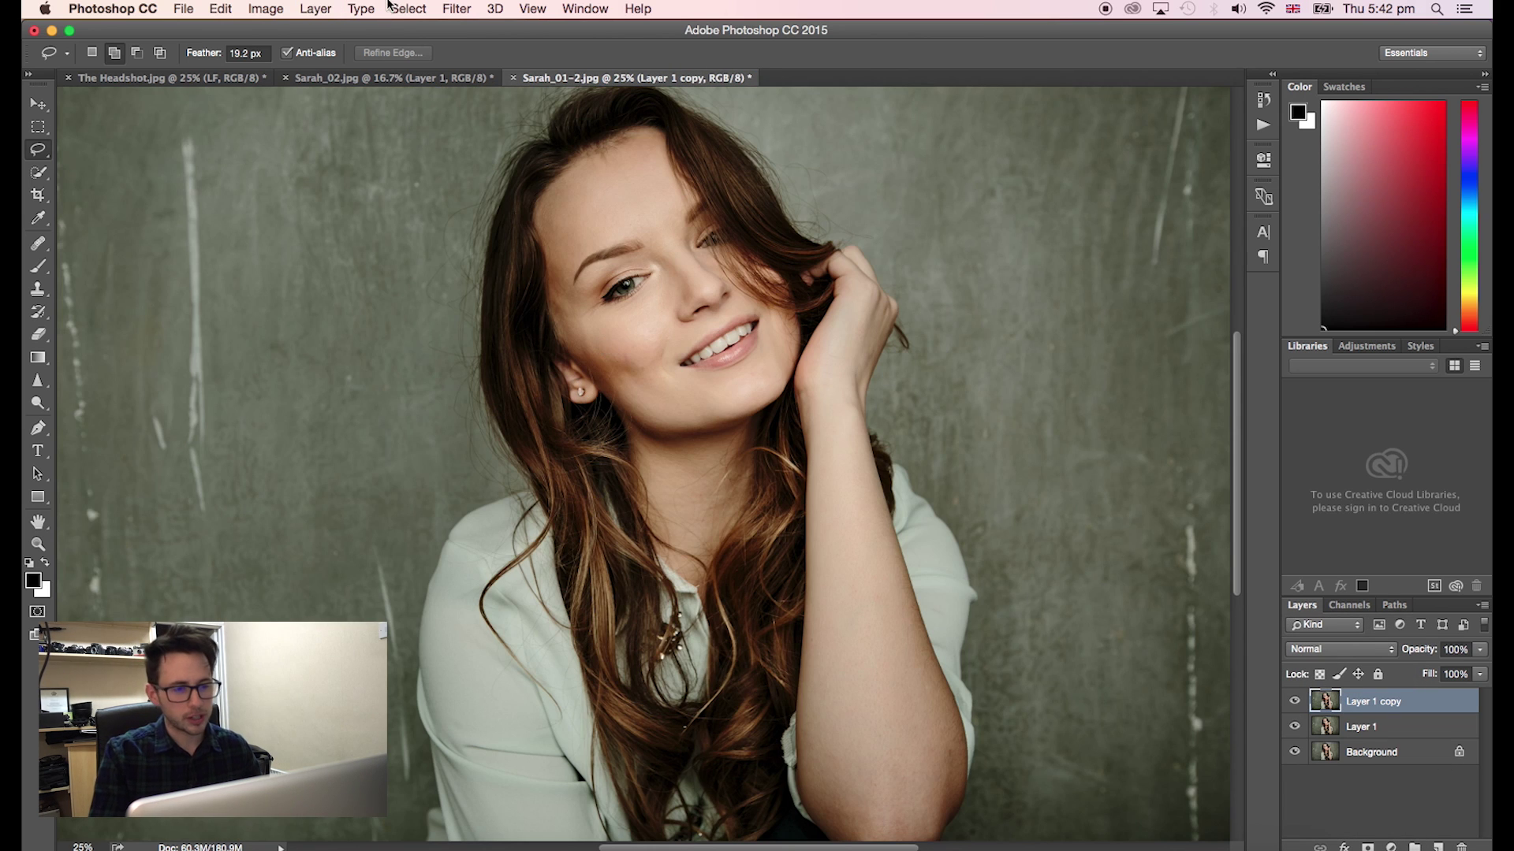
{"action": "left_click", "coordinate": [244, 8]}
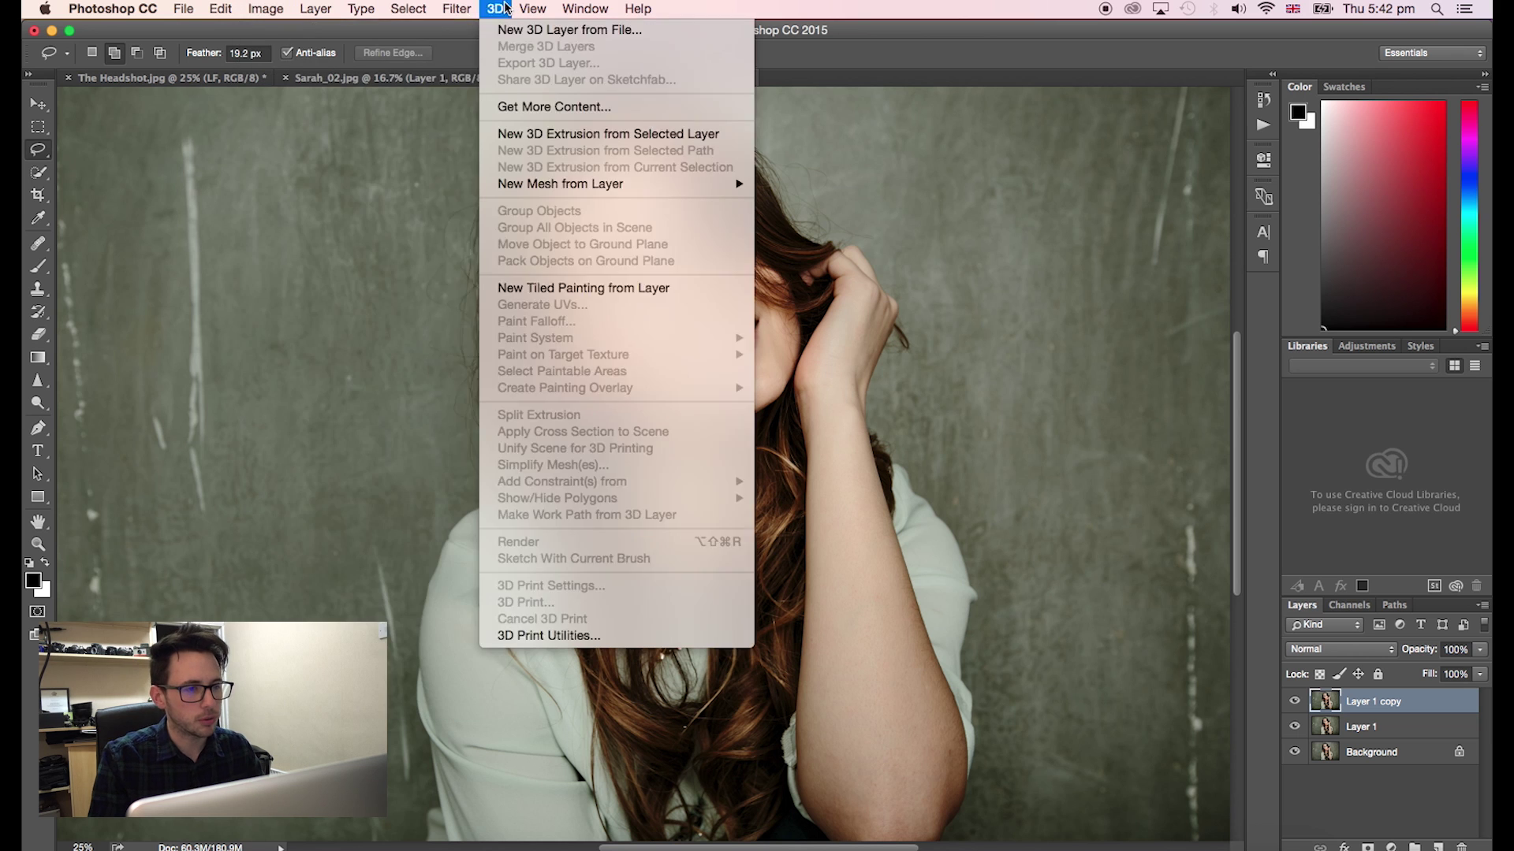
{"action": "mouse_move", "coordinate": [615, 217]}
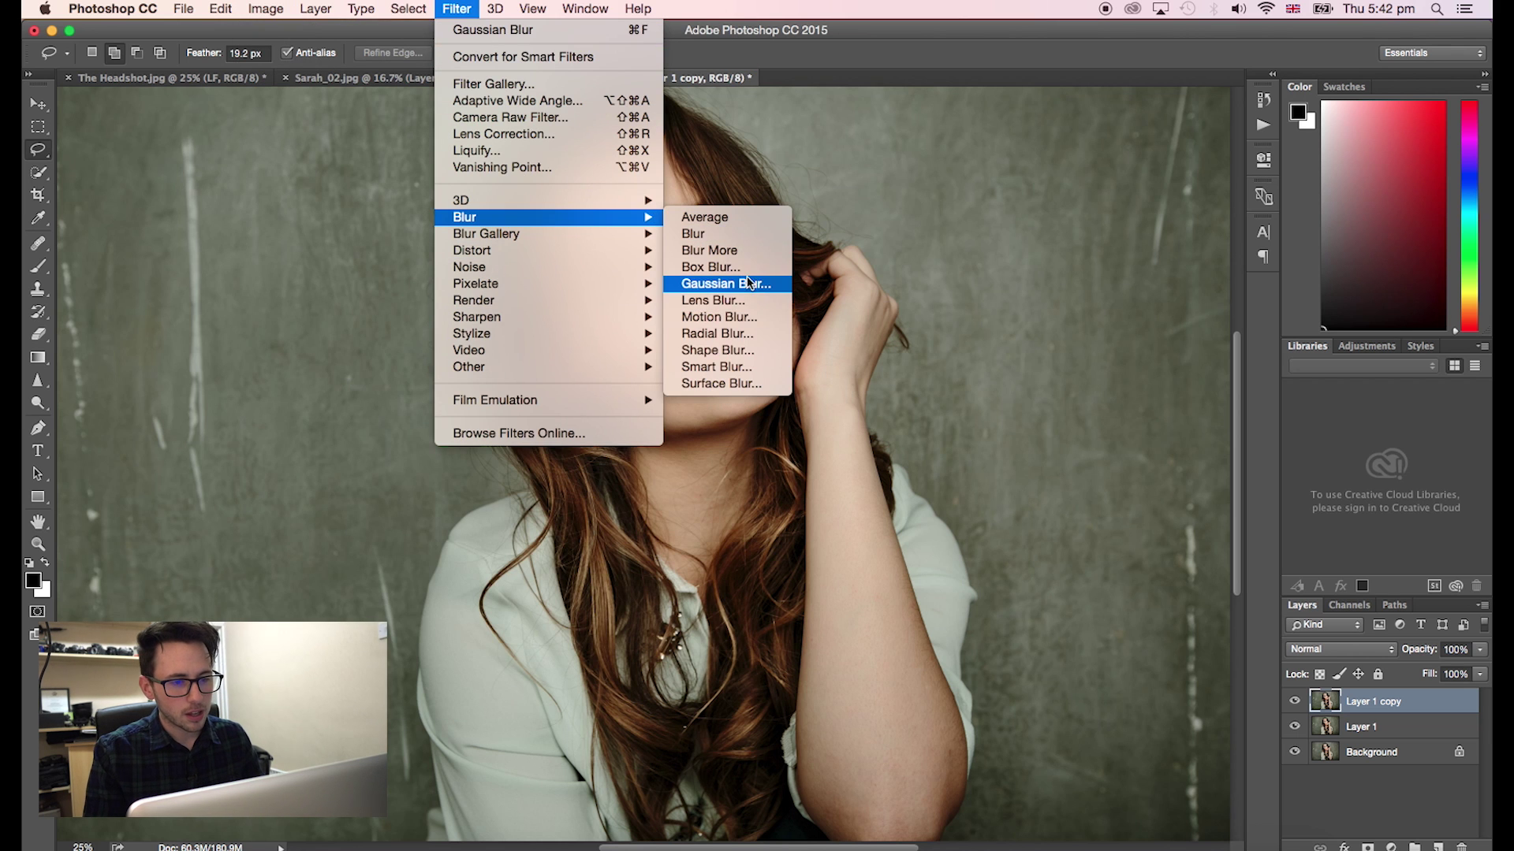
{"action": "left_click", "coordinate": [714, 282]}
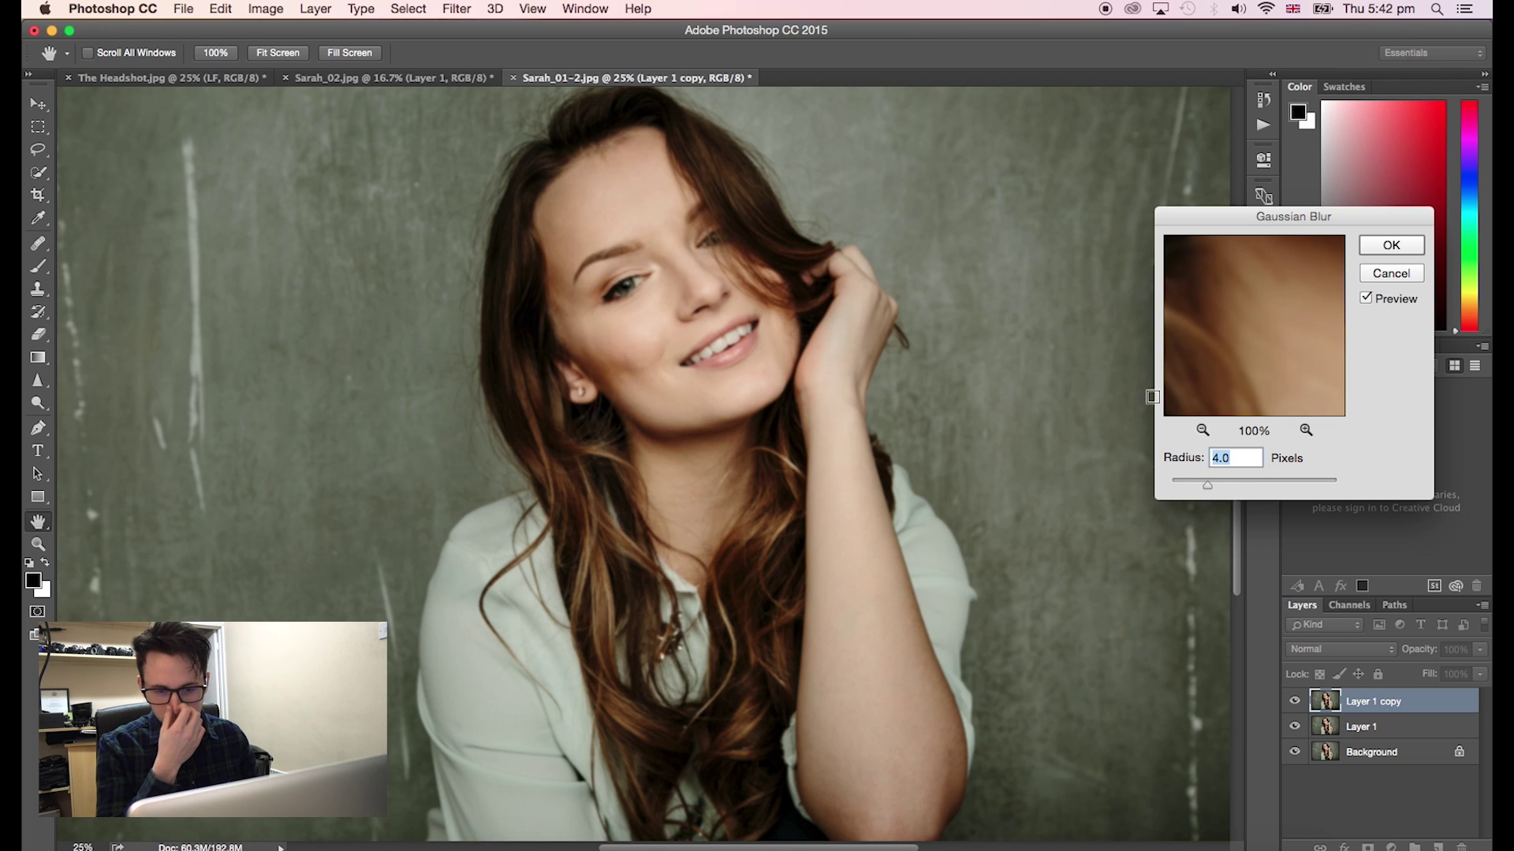
{"action": "left_click_drag", "start_coordinate": [1206, 487], "coordinate": [1257, 484]}
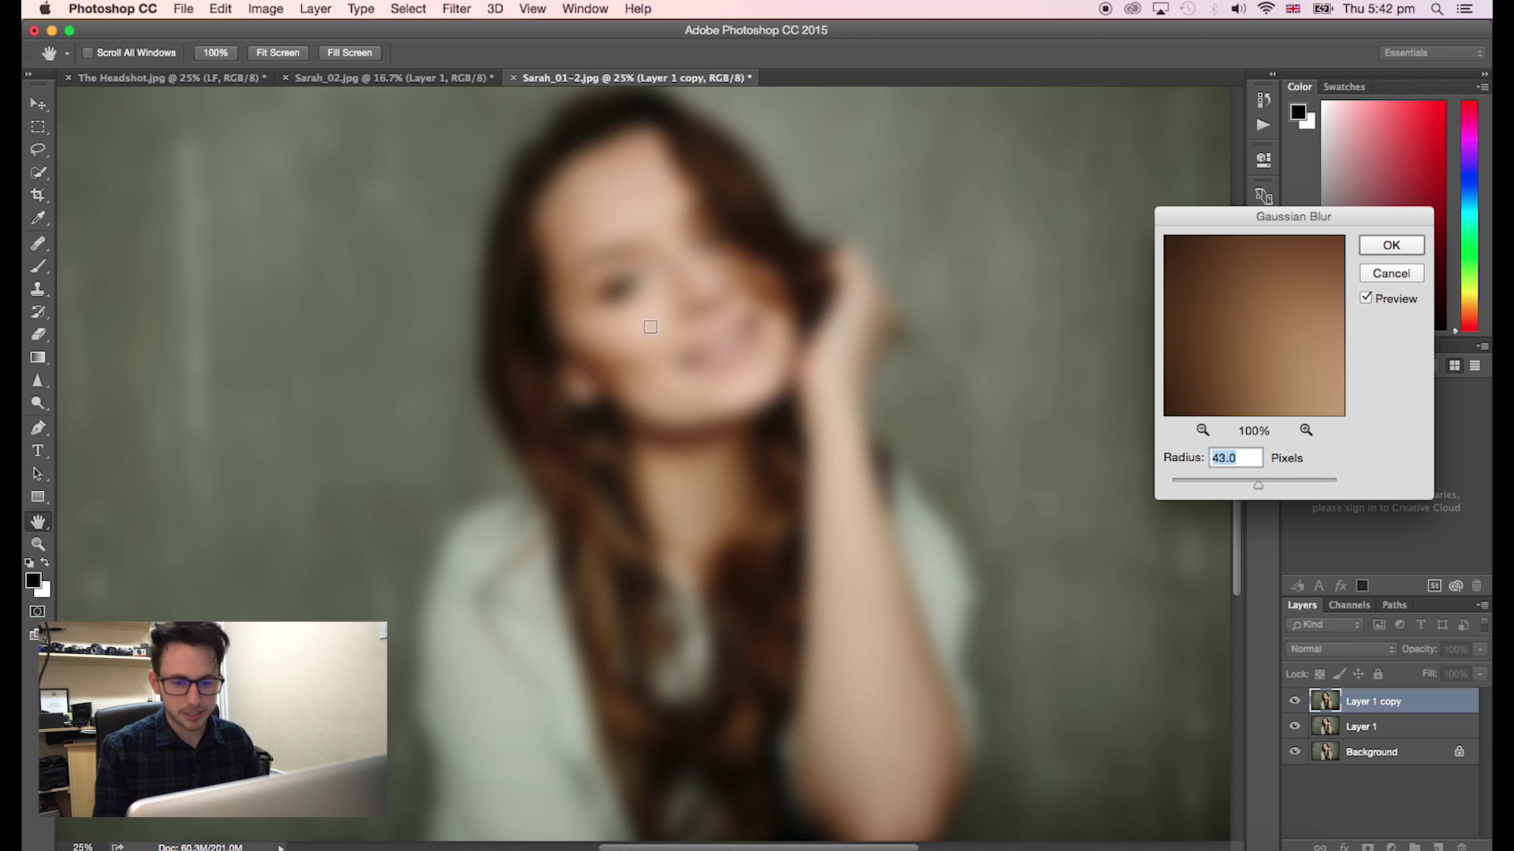
{"action": "mouse_move", "coordinate": [1190, 483]}
{"action": "left_mouse_down"}
{"action": "mouse_move", "coordinate": [1172, 482]}
{"action": "mouse_move", "coordinate": [1187, 490]}
{"action": "left_mouse_up"}
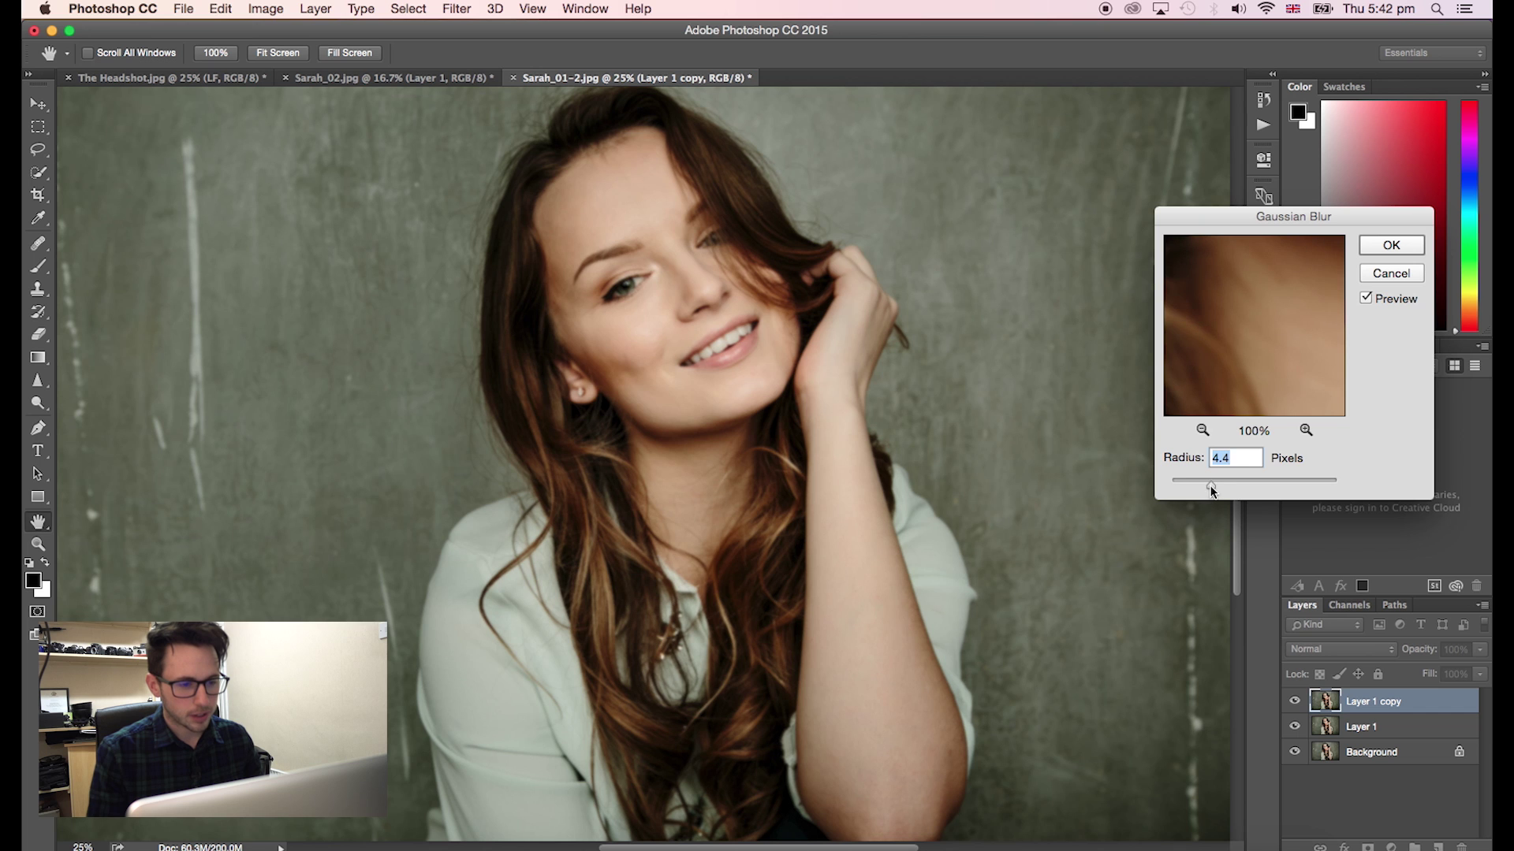
{"action": "left_click_drag", "start_coordinate": [1221, 489], "coordinate": [1228, 489]}
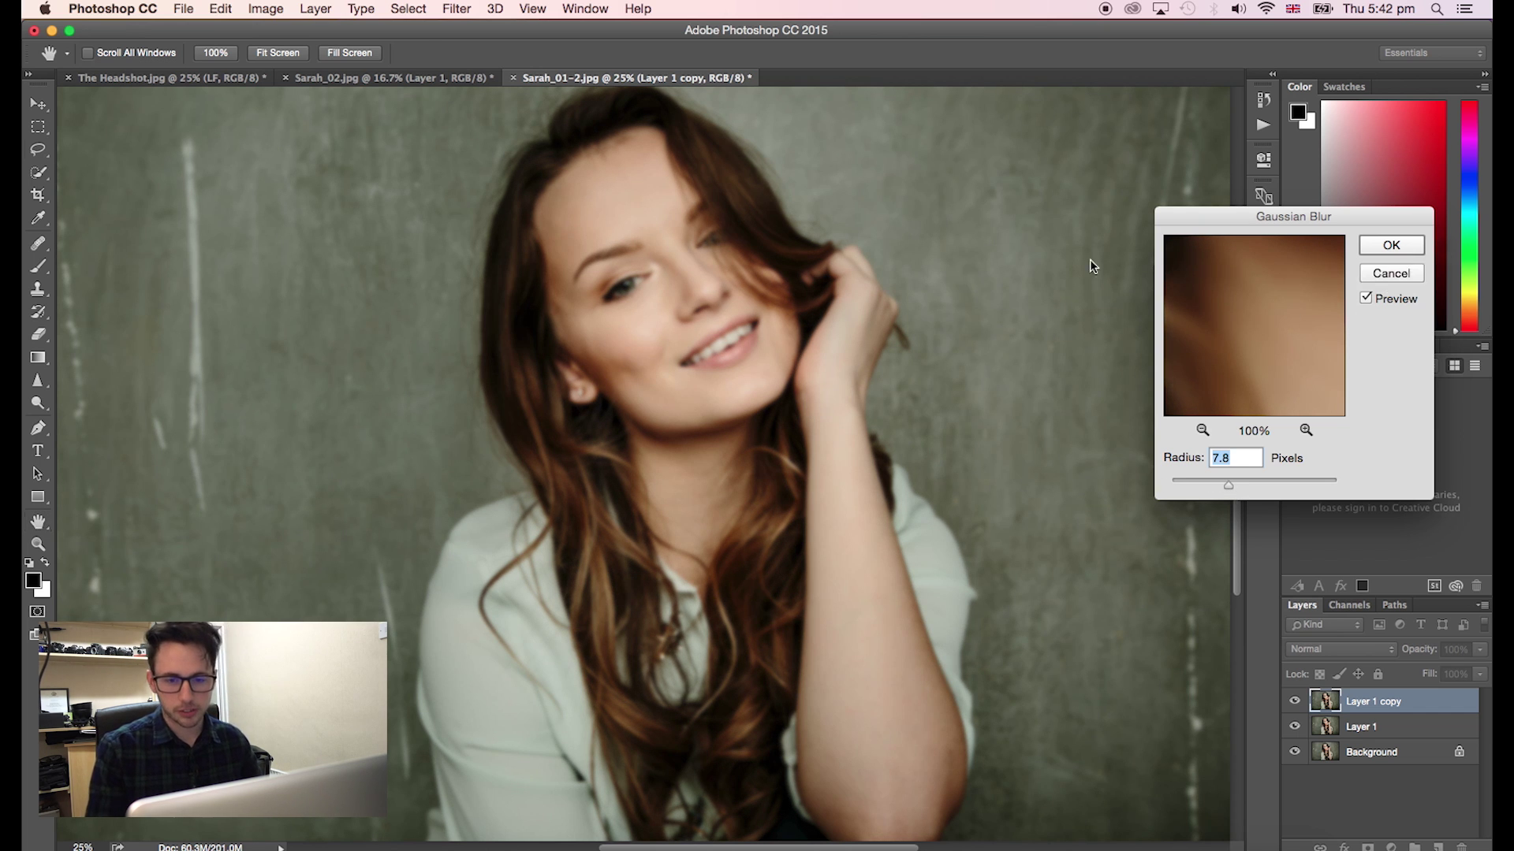
{"action": "key", "text": "Escape"}
- Inspect the skin texture and tones of the face and neck up close
{"action": "key", "text": "l"}
{"action": "key", "text": "super+minus"}
{"action": "key", "text": "super+plus"}
{"action": "key", "text": "super+plus"}
{"action": "key", "text": "super+plus"}
{"action": "key", "text": "super+plus"}
{"action": "key", "text": "super+plus"}
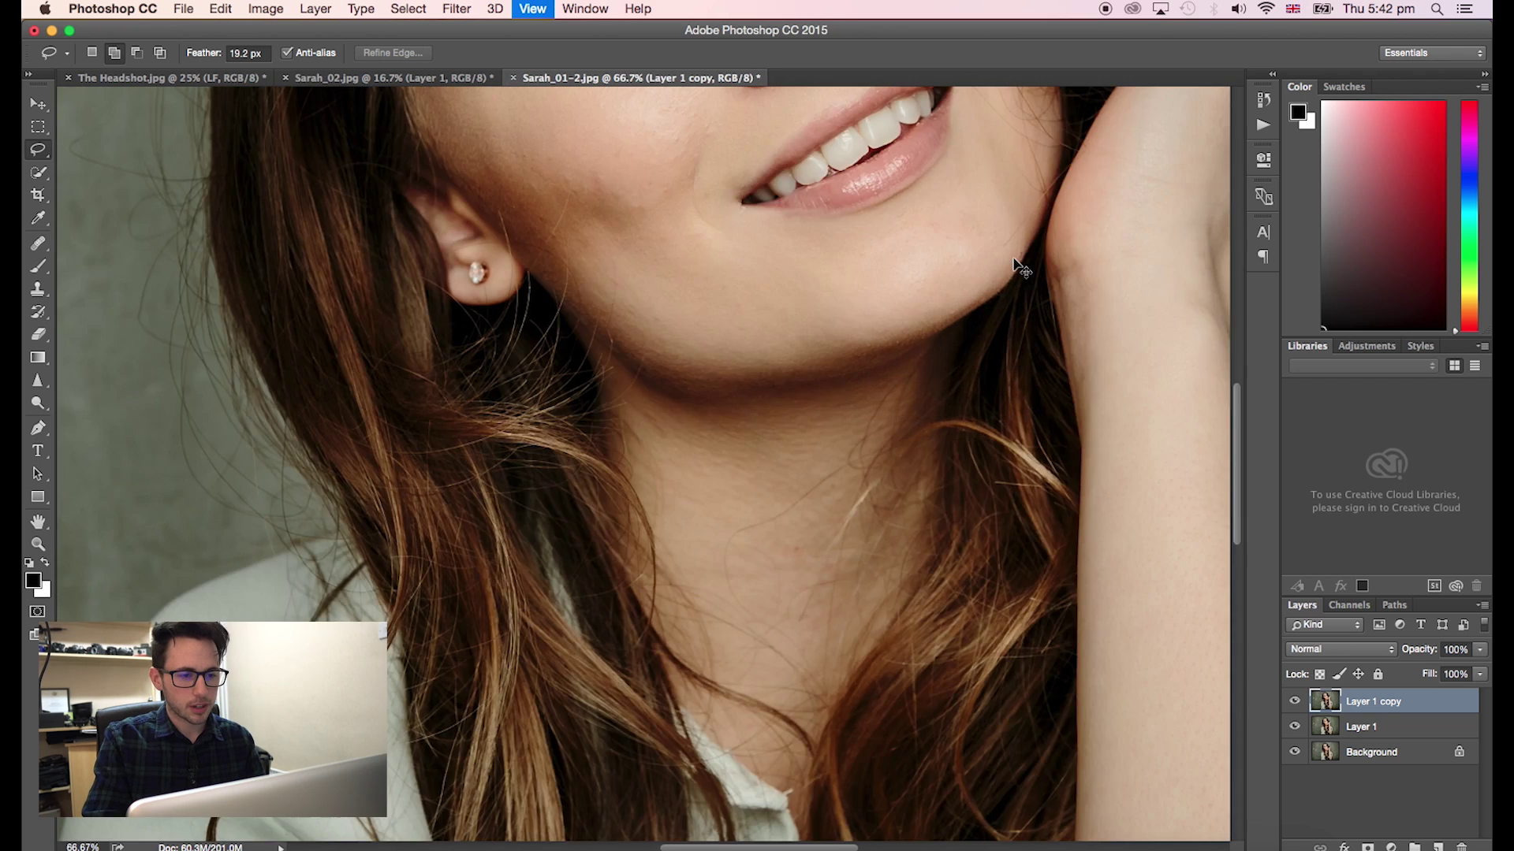
{"action": "key", "text": "super+minus"}
{"action": "key", "text": "super+minus"}
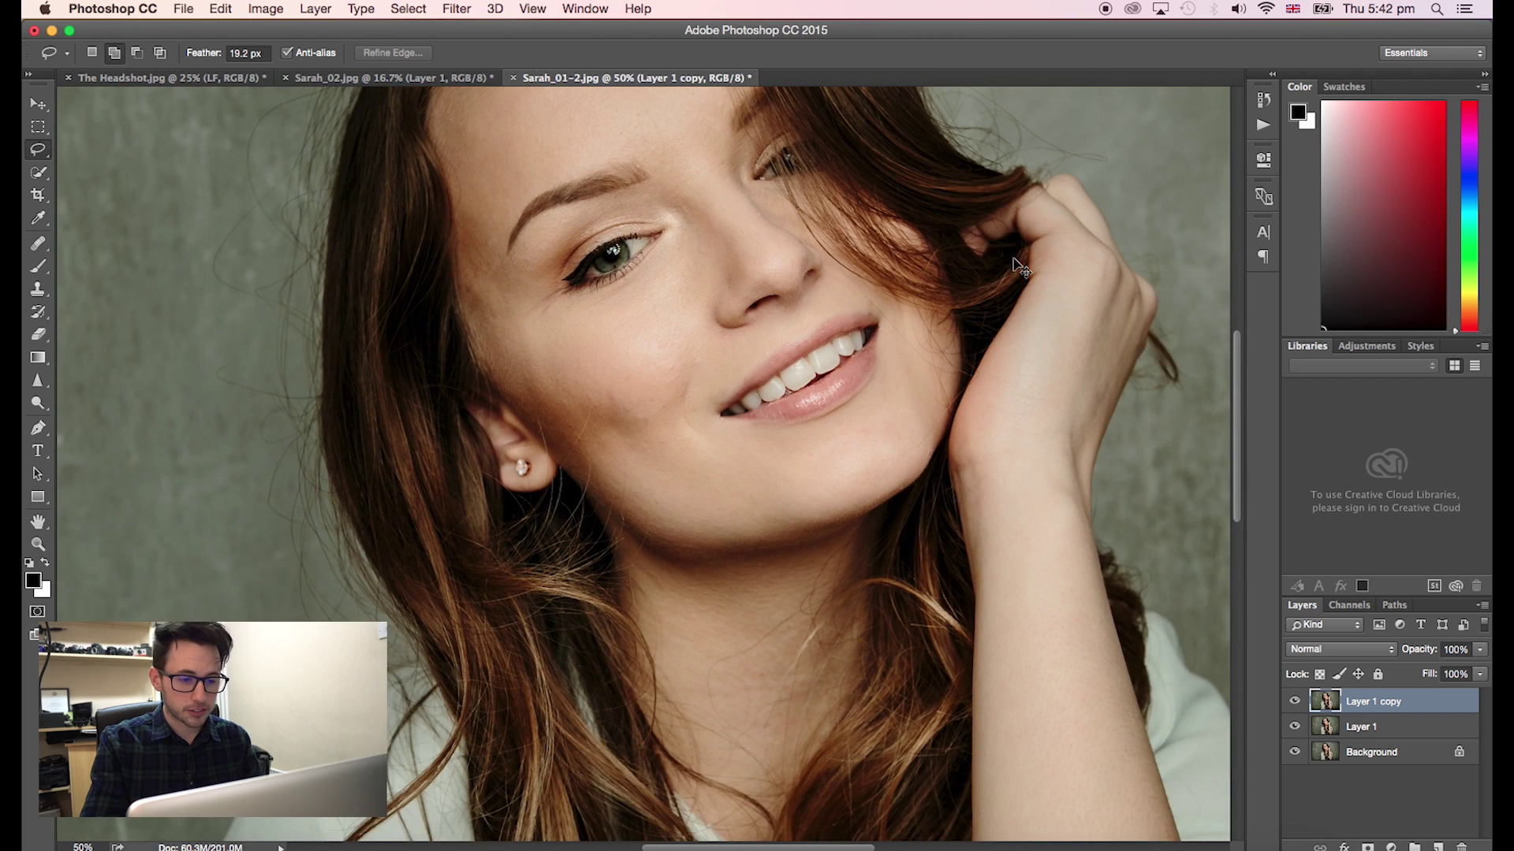
{"action": "scroll", "coordinate": [1013, 261], "scroll_direction": "up", "scroll_amount": 4}
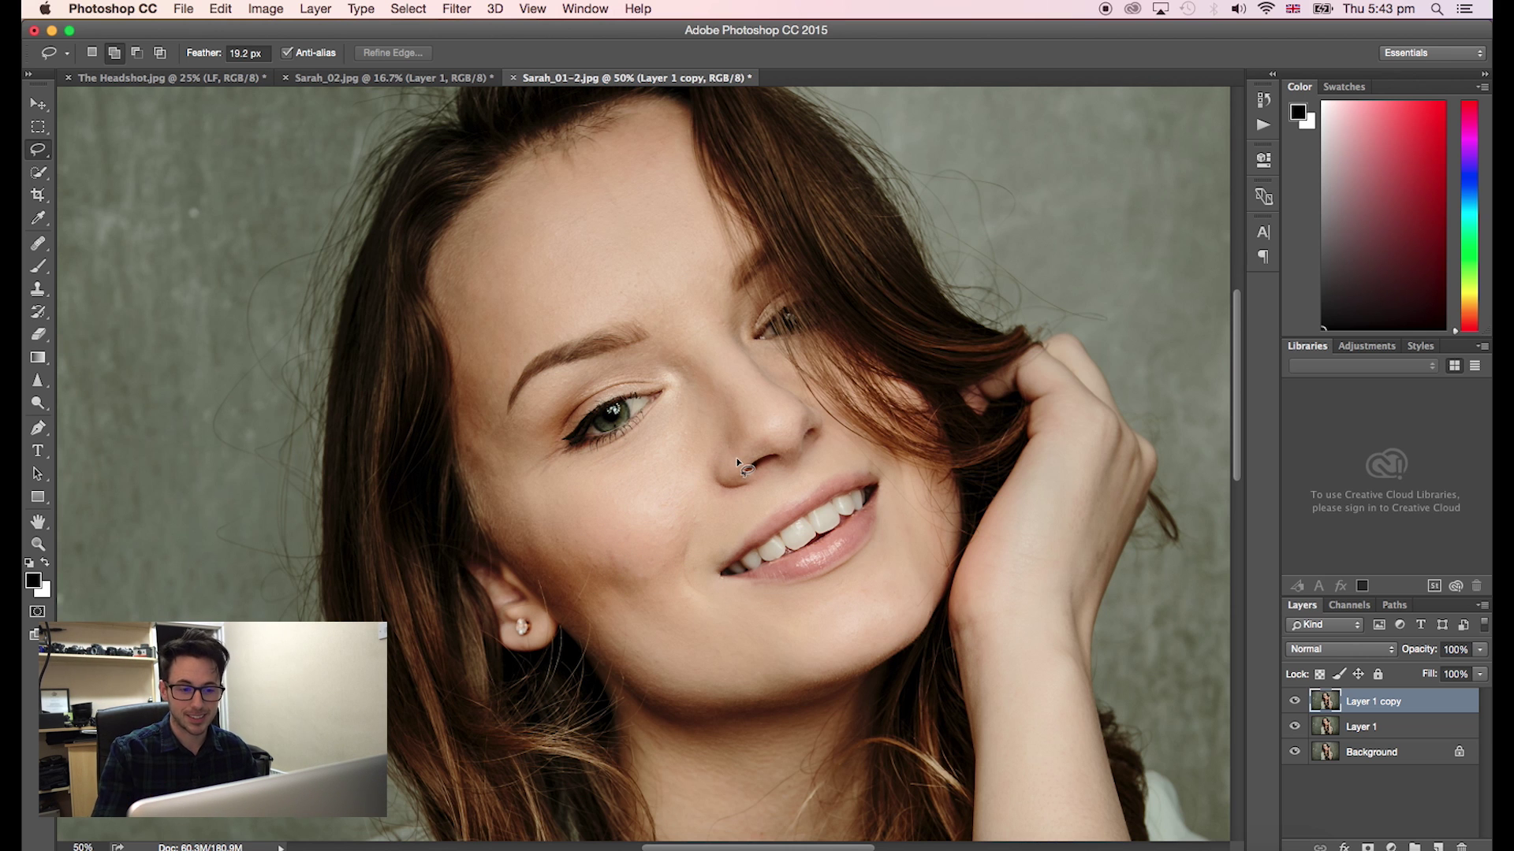
- Apply a Gaussian Blur with a 9.3 pixel radius to the uppermost duplicate layer
{"action": "key", "text": "super+minus"}
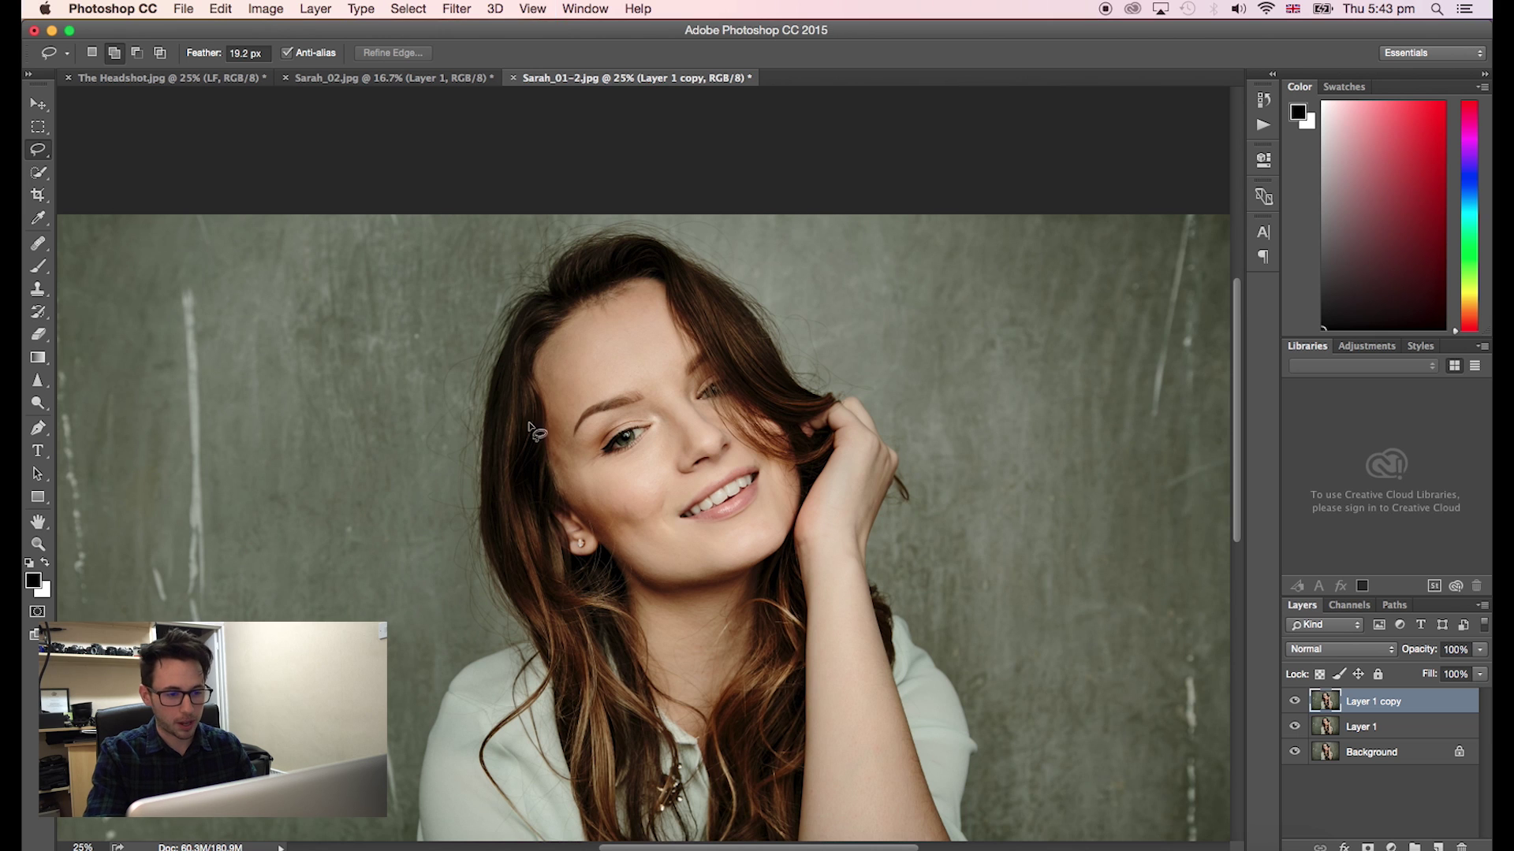
{"action": "left_click", "coordinate": [456, 9]}
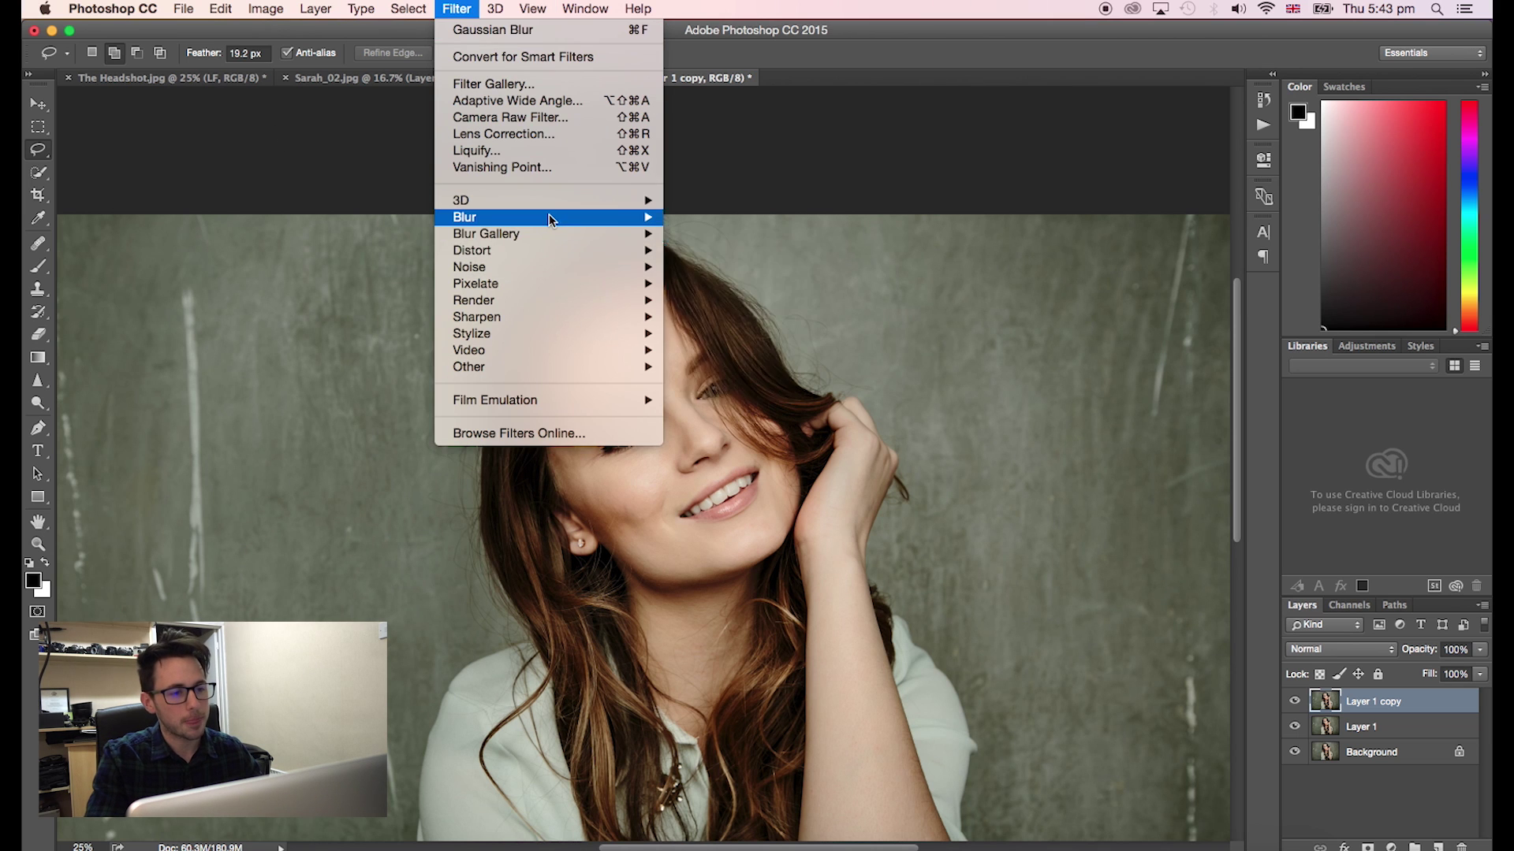
{"action": "mouse_move", "coordinate": [549, 216]}
{"action": "left_click", "coordinate": [737, 283]}
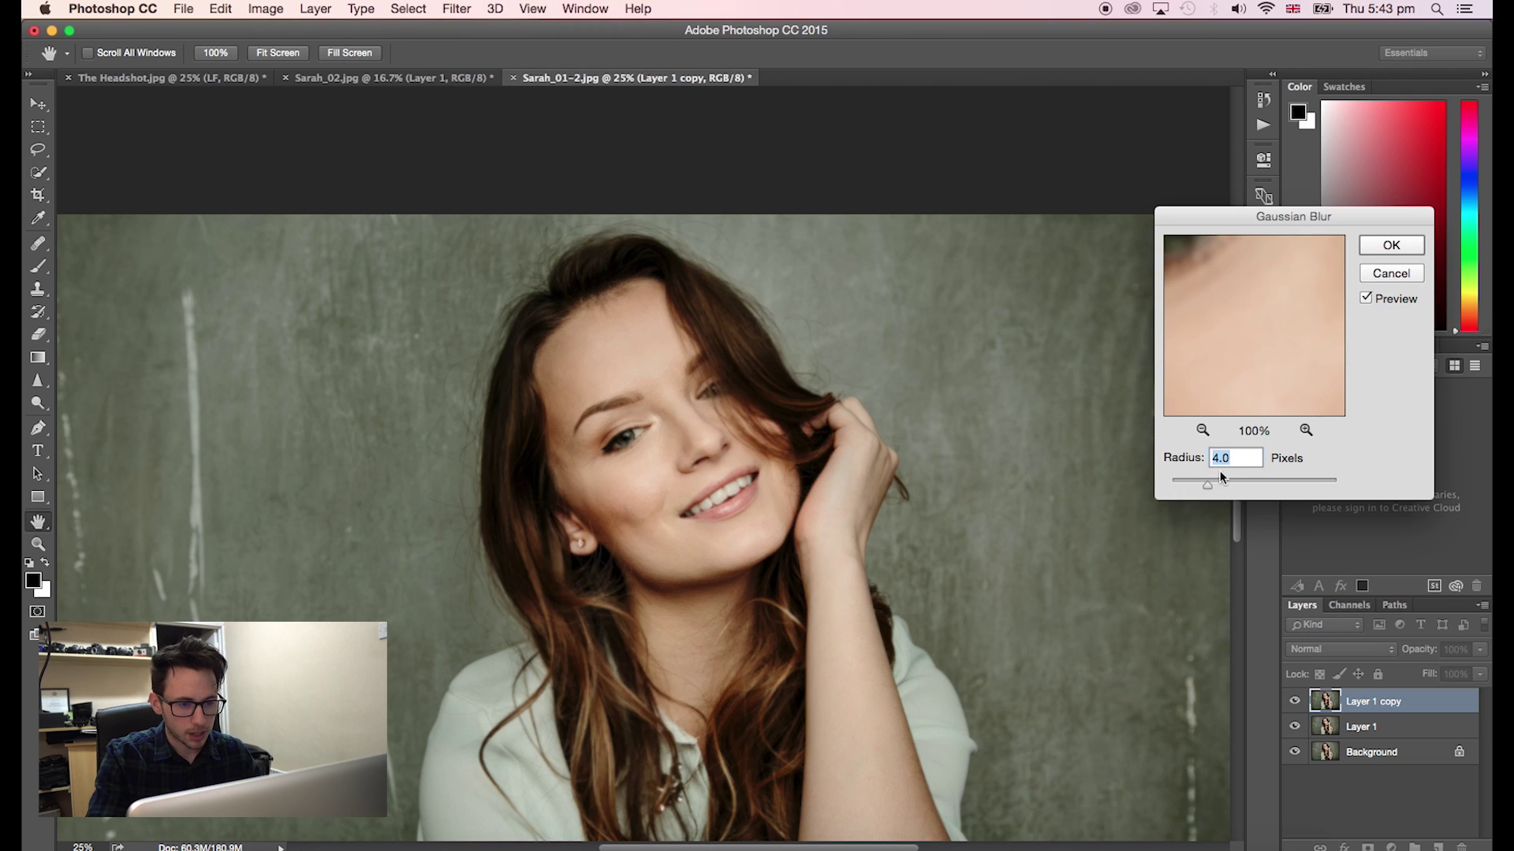
{"action": "left_click_drag", "start_coordinate": [1207, 486], "coordinate": [1238, 491]}
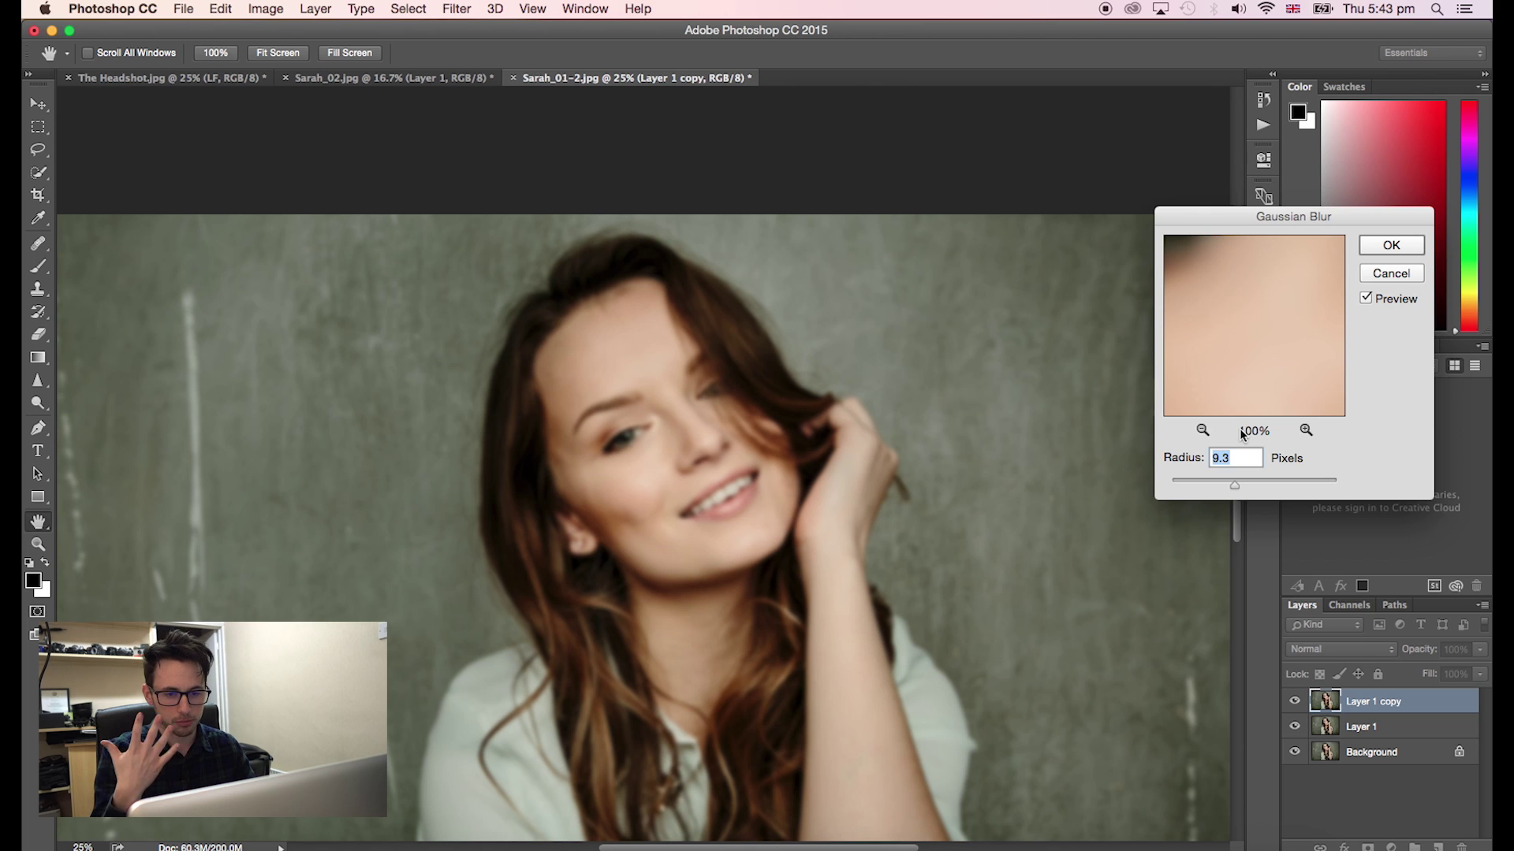
{"action": "left_click", "coordinate": [1390, 246]}
{"action": "key", "text": "l"}
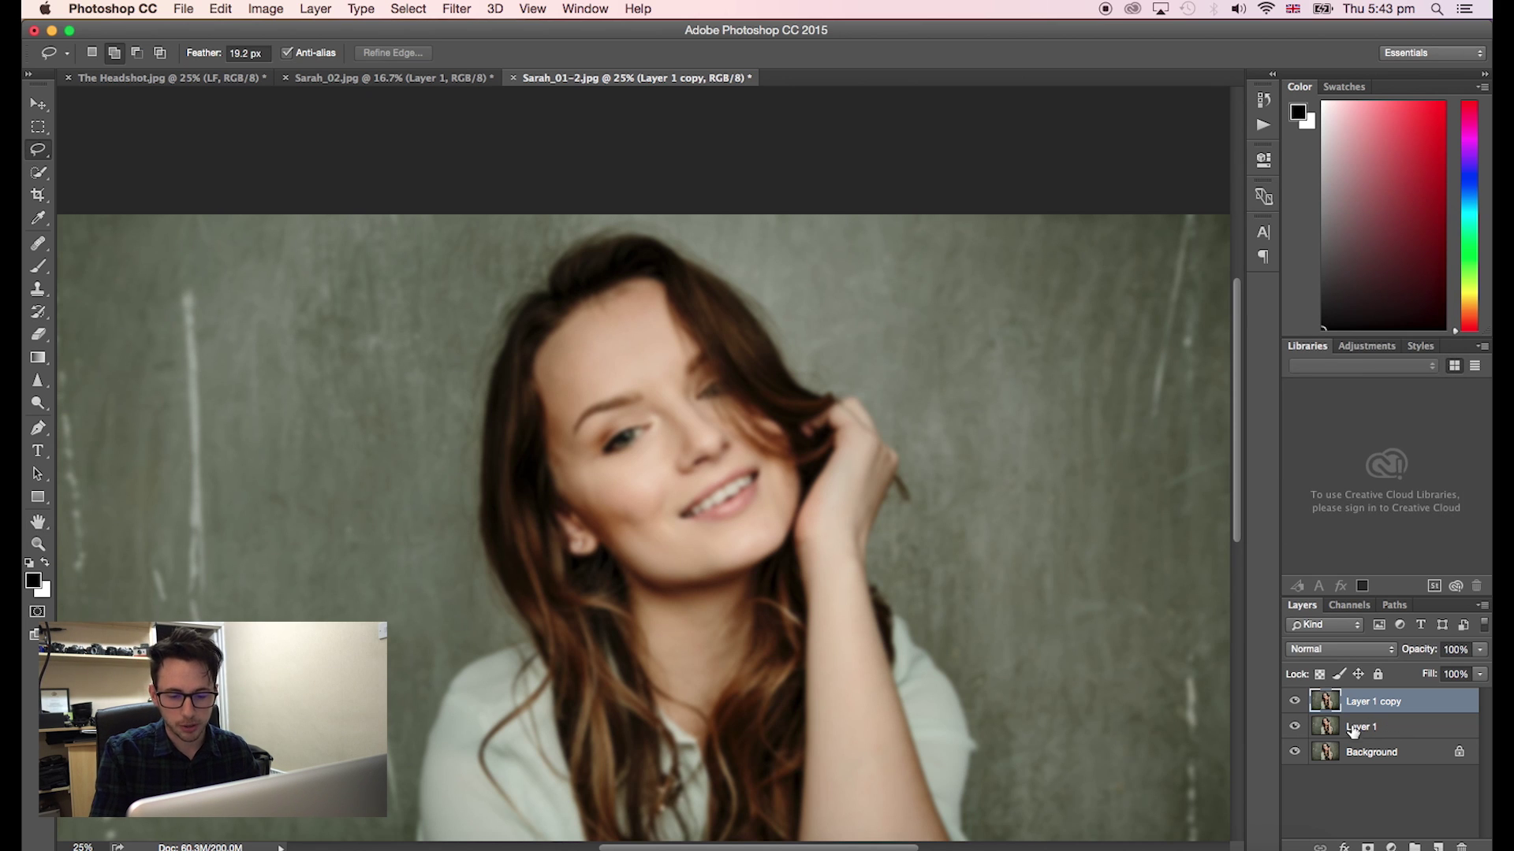
- Rename the blurred duplicate layer "colour" and the sharp duplicate layer "texture"
{"action": "double_click", "coordinate": [1362, 701]}
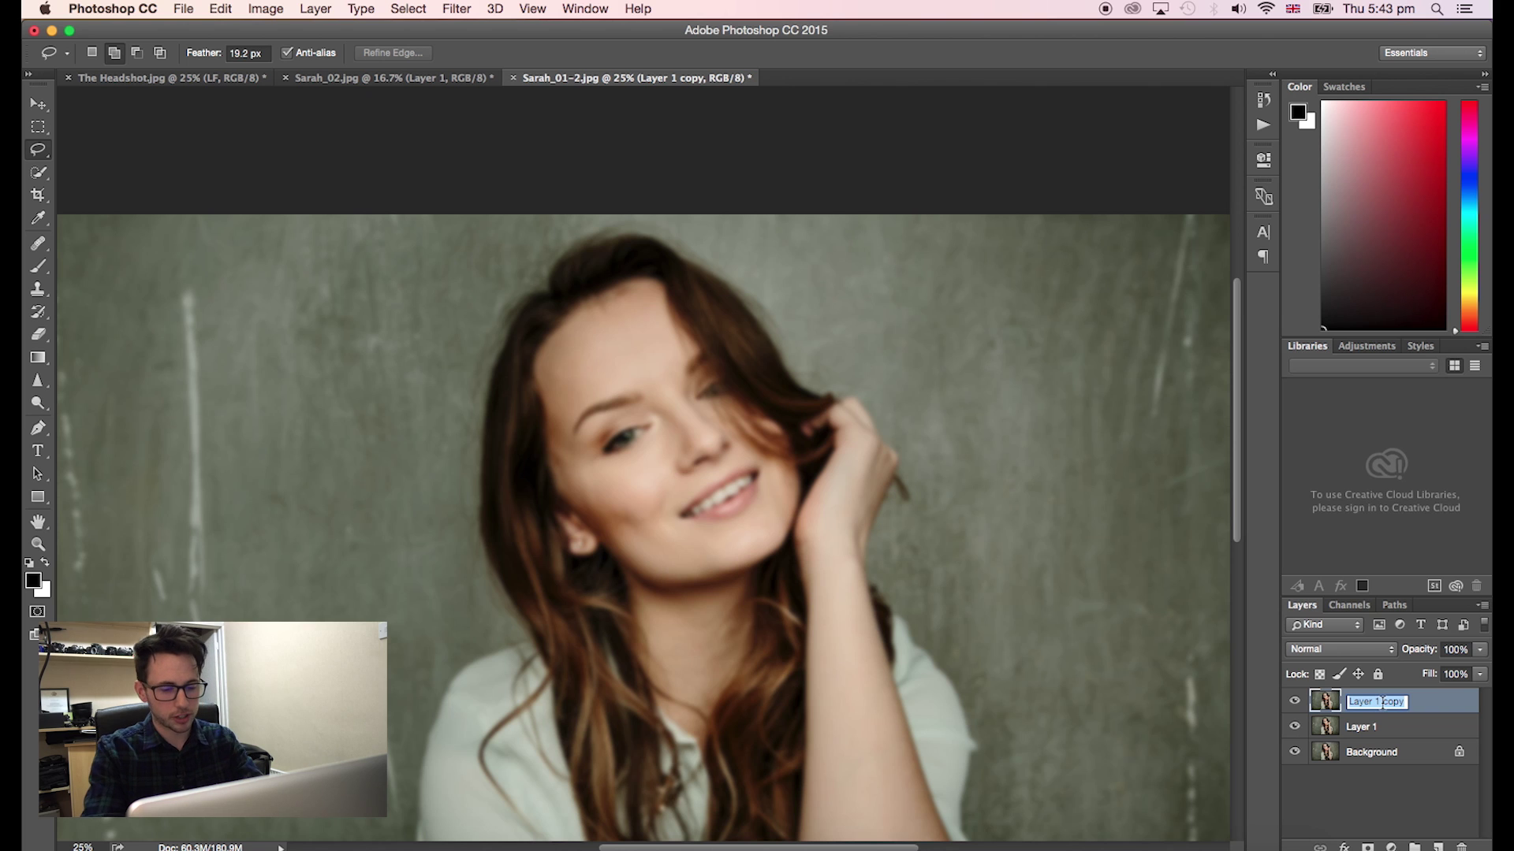
{"action": "type", "text": "colour"}
{"action": "key", "text": "Return"}
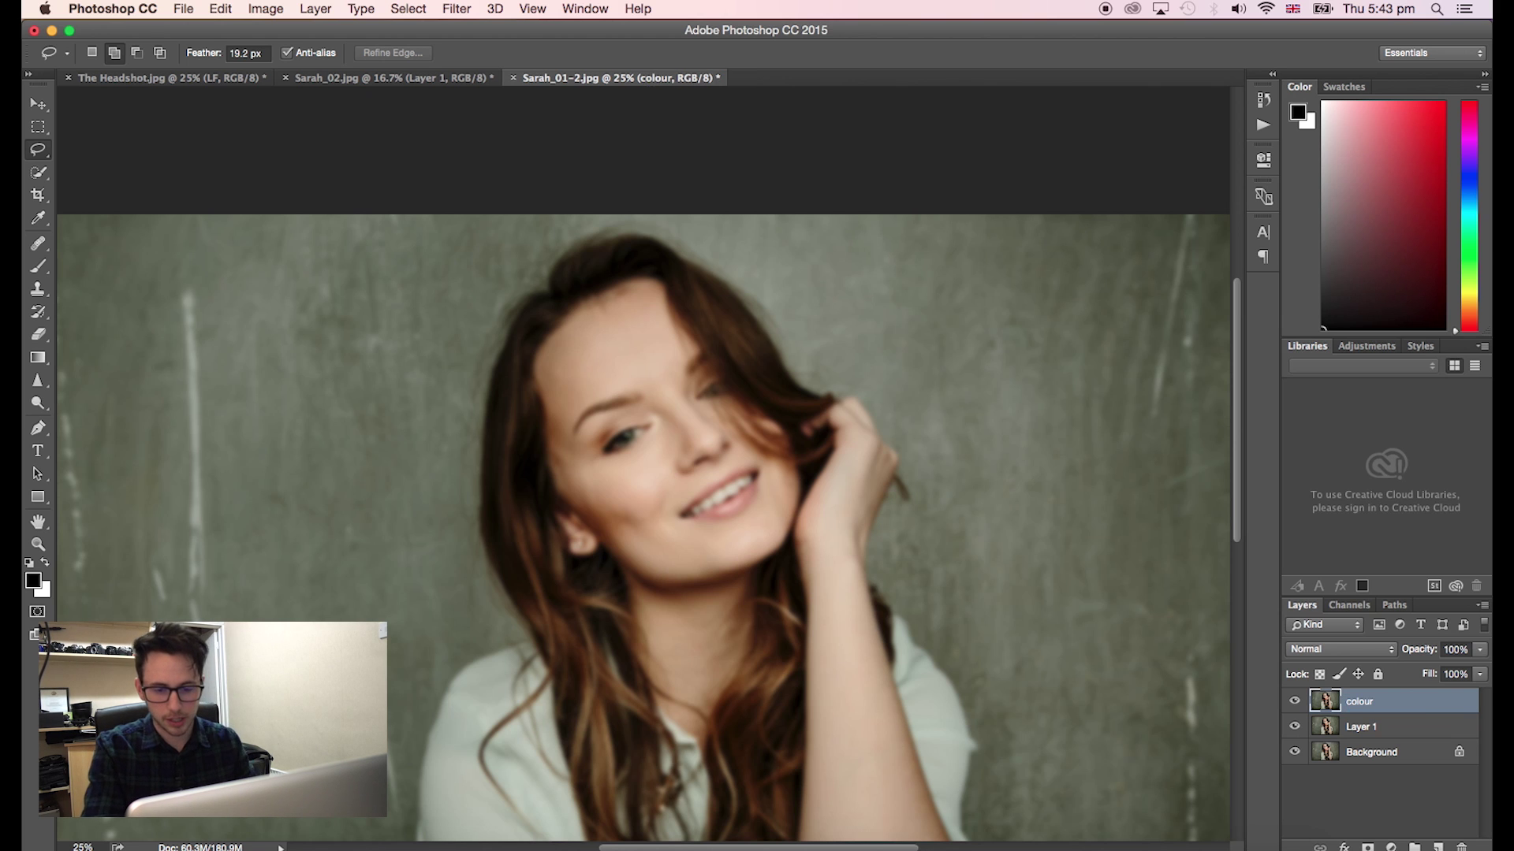
{"action": "double_click", "coordinate": [1366, 727]}
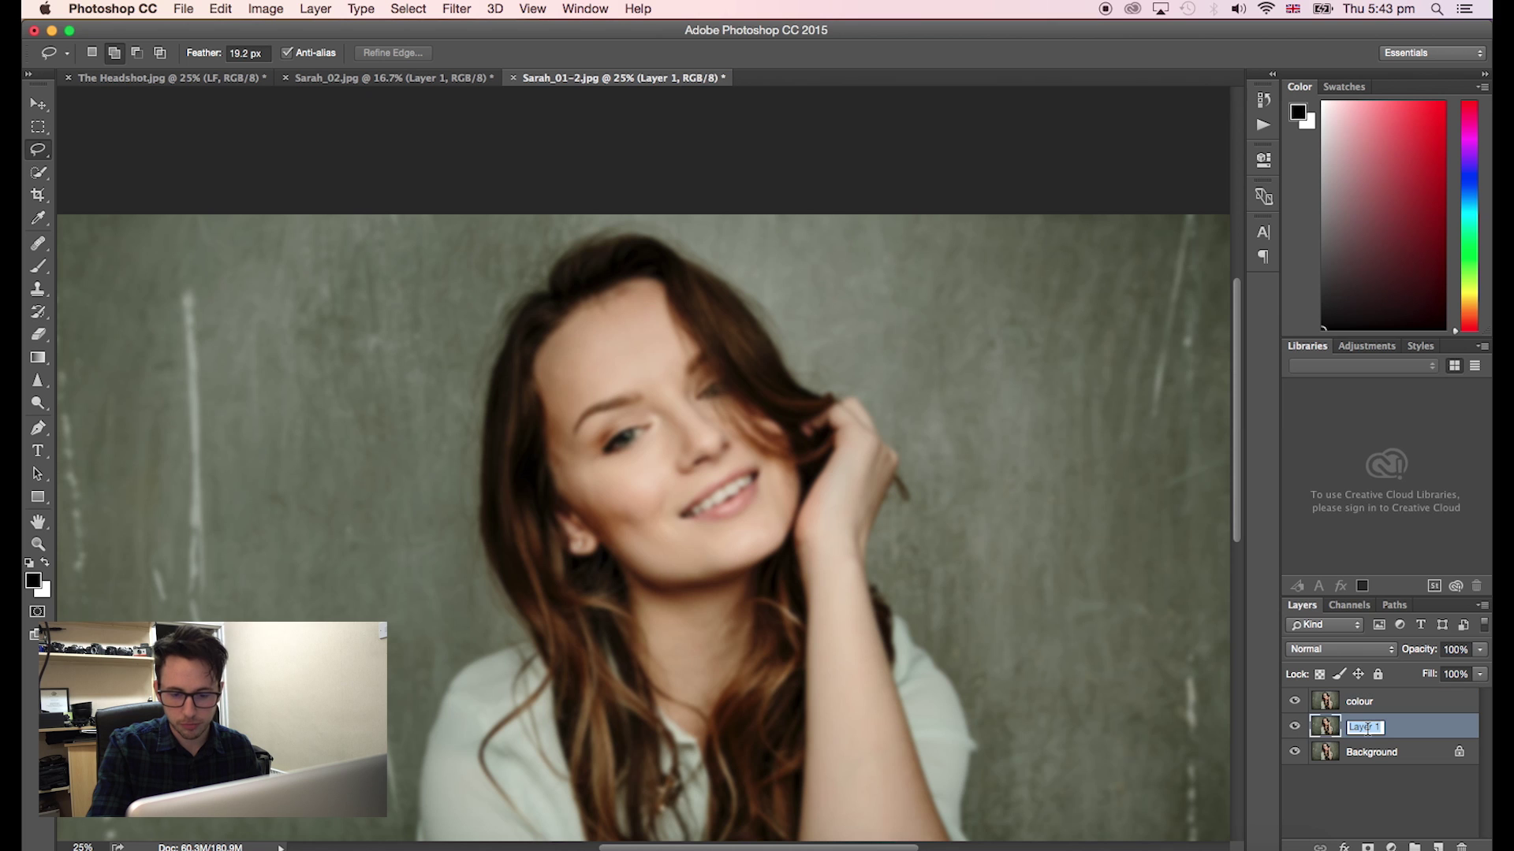
{"action": "type", "text": "texture"}
{"action": "key", "text": "Return"}
- Move the texture layer above the colour layer and toggle its visibility off and on to compare the two
{"action": "left_click_drag", "start_coordinate": [1371, 729], "coordinate": [1378, 704]}
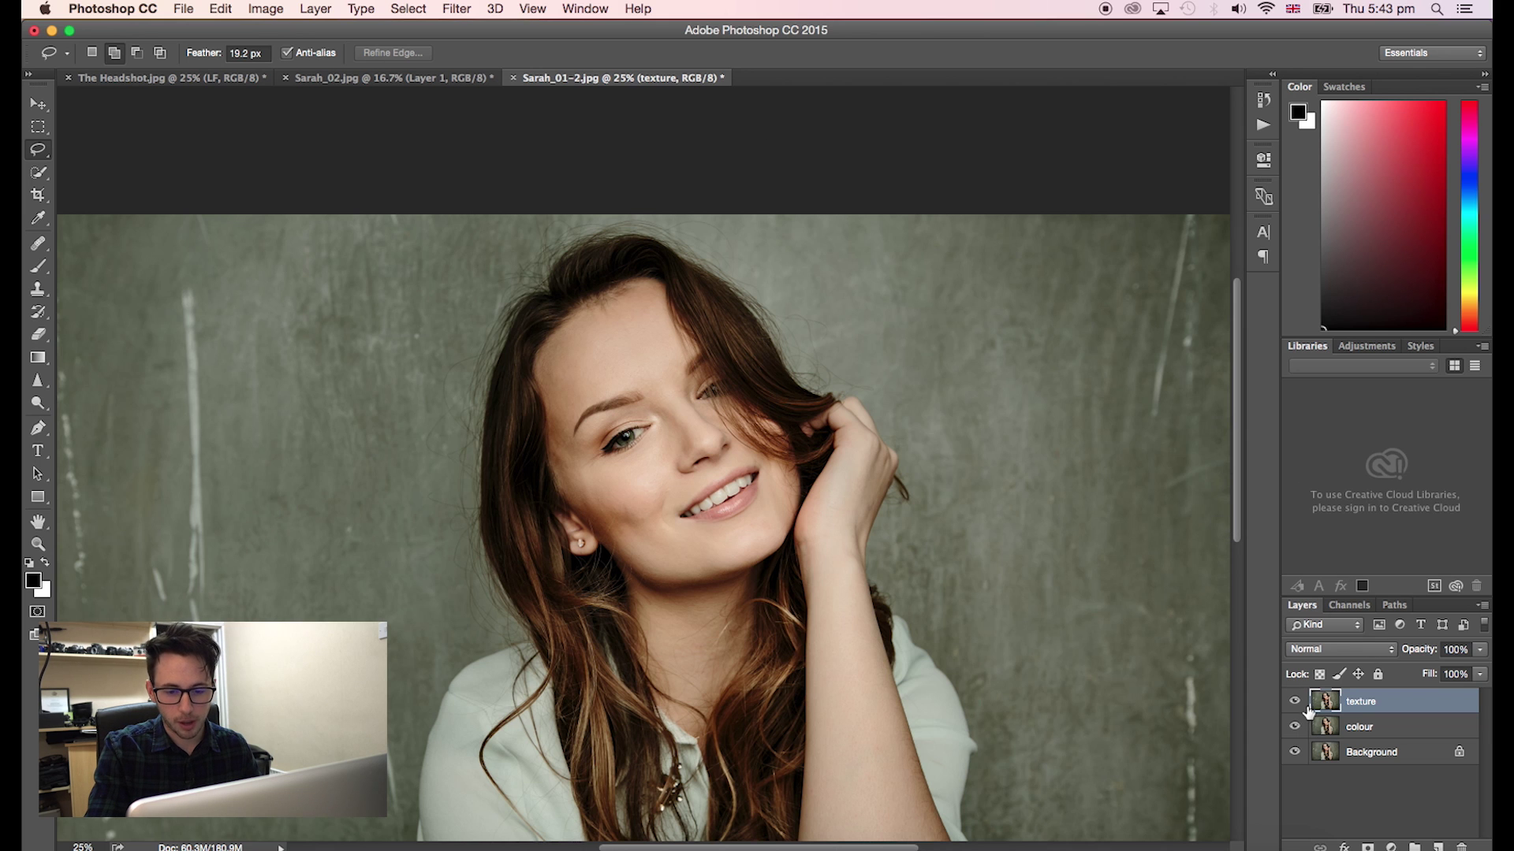
{"action": "key", "text": "super+plus"}
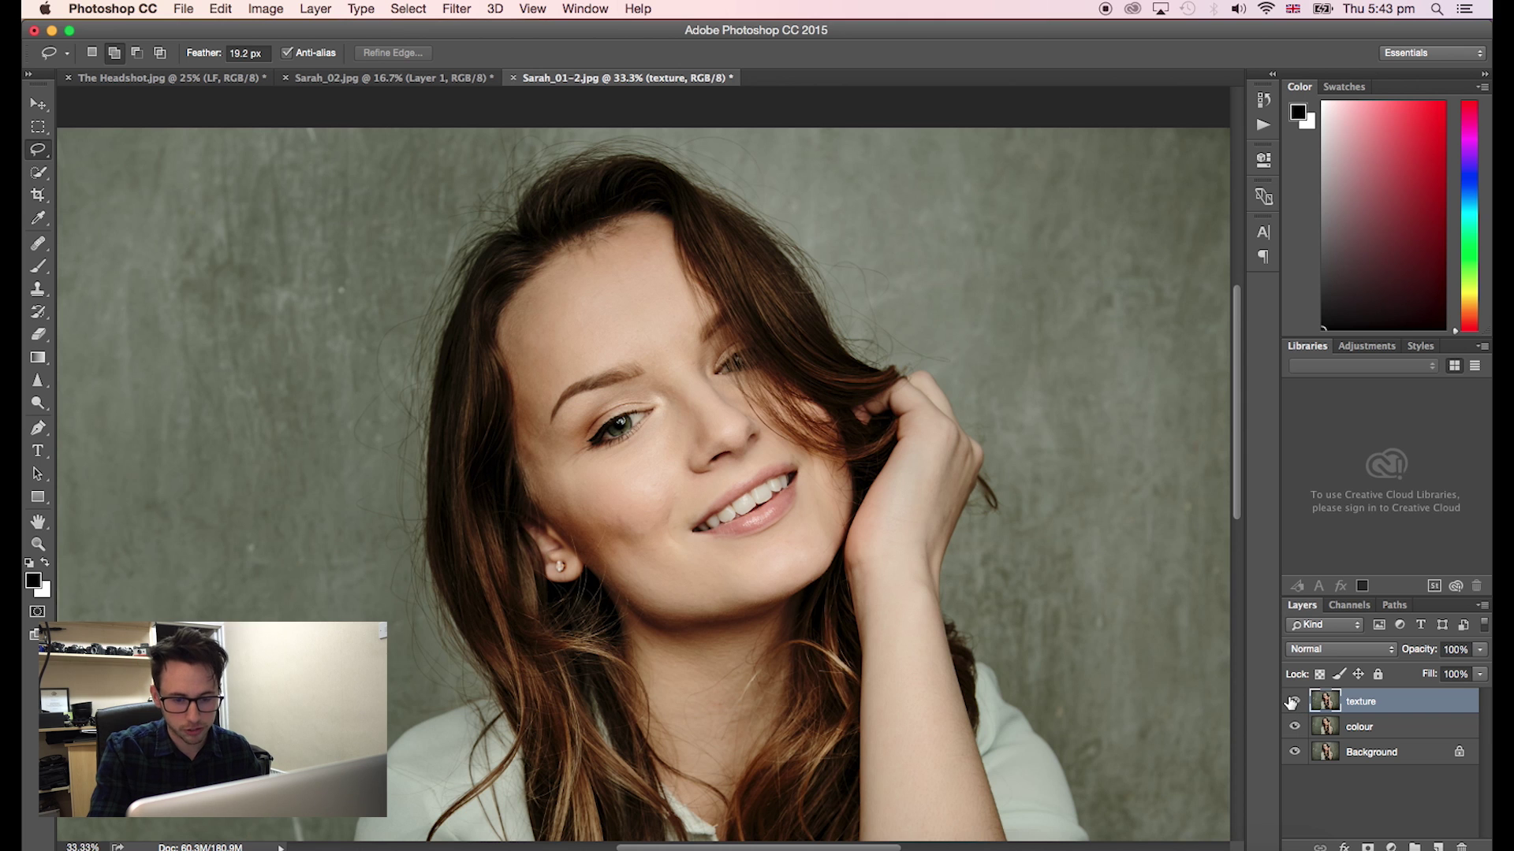
{"action": "left_click", "coordinate": [1293, 702]}
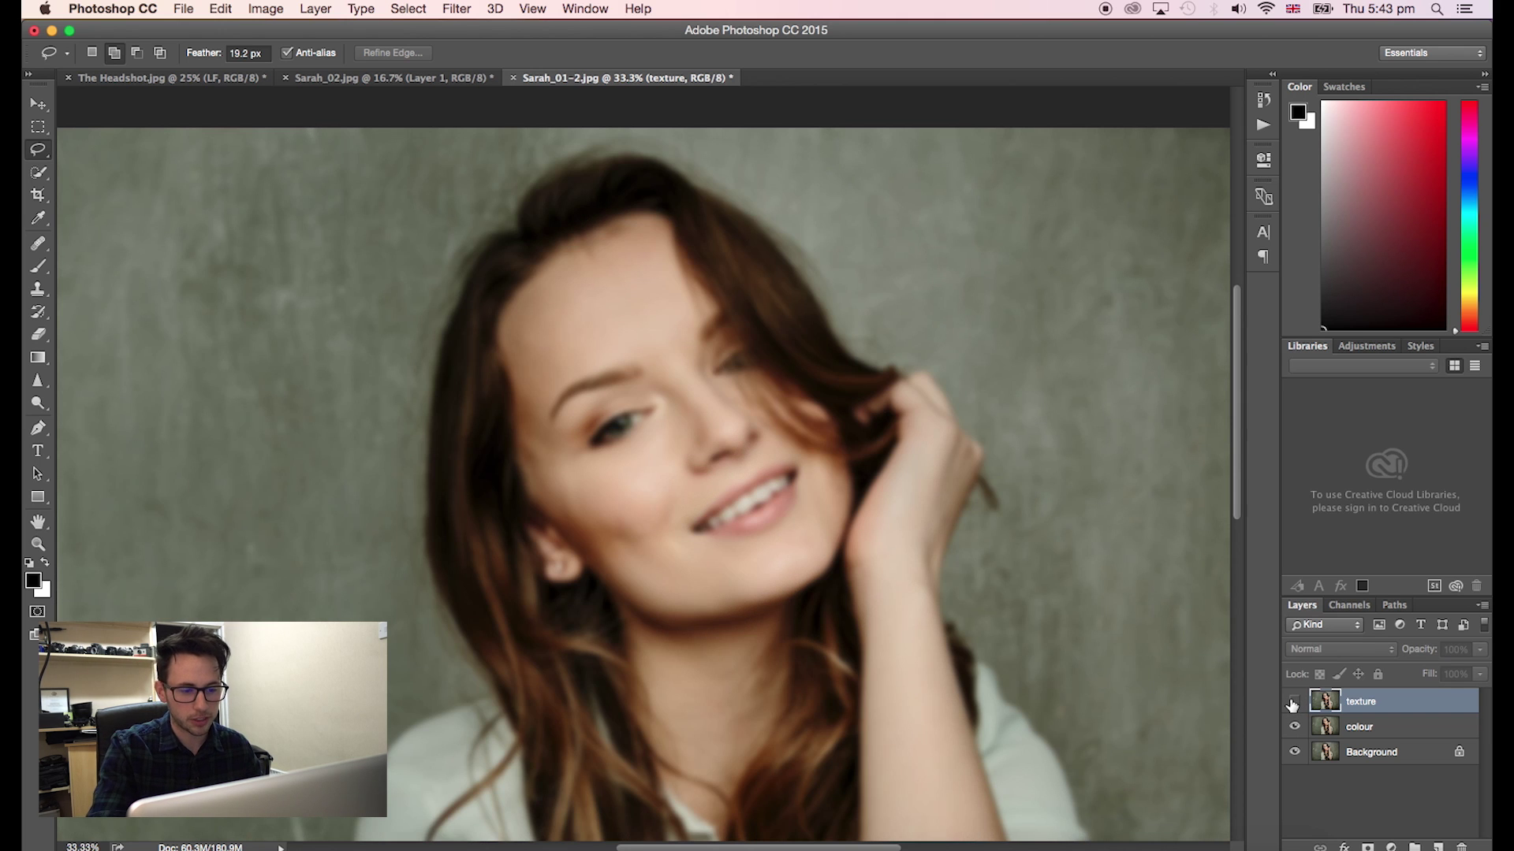
{"action": "left_click", "coordinate": [1293, 702]}
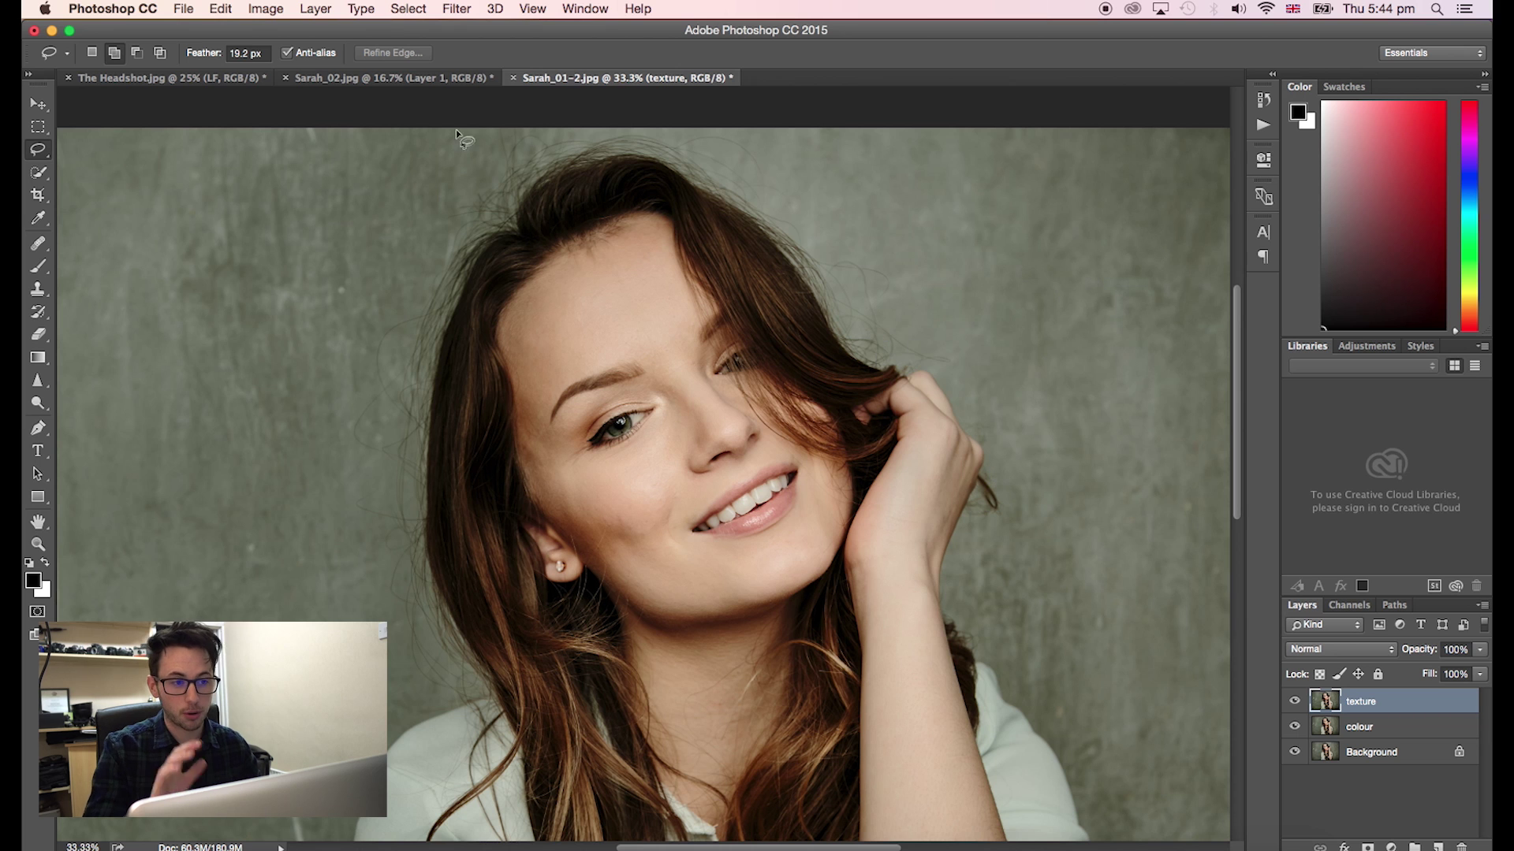
- Run Apply Image on the texture layer with colour as source layer, Subtract blending, 100% opacity, scale 2 and offset 128
{"action": "left_click", "coordinate": [339, 8]}
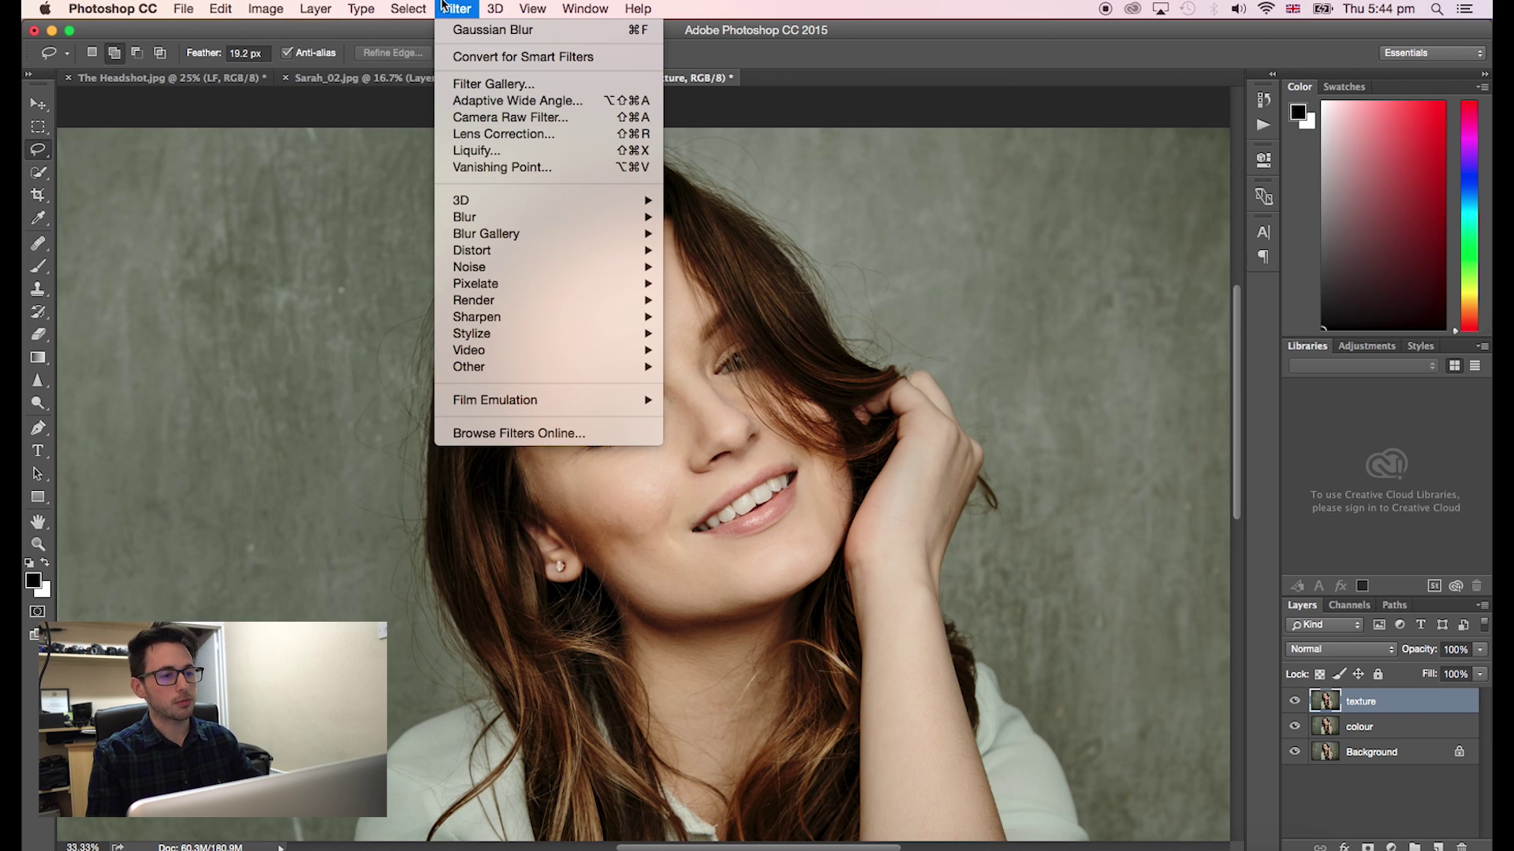
{"action": "mouse_move", "coordinate": [524, 239]}
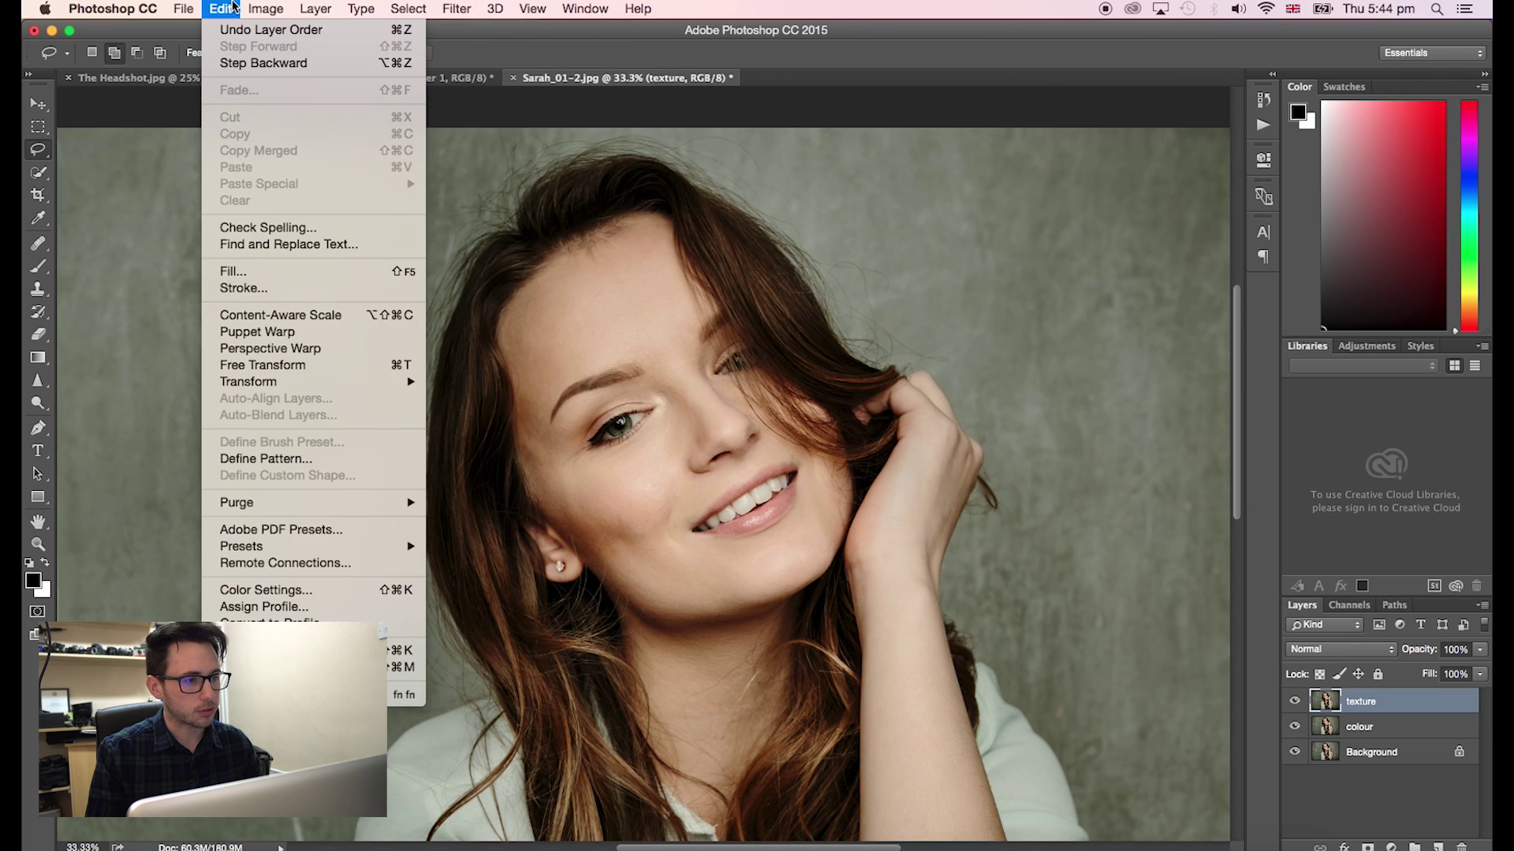
{"action": "mouse_move", "coordinate": [267, 6]}
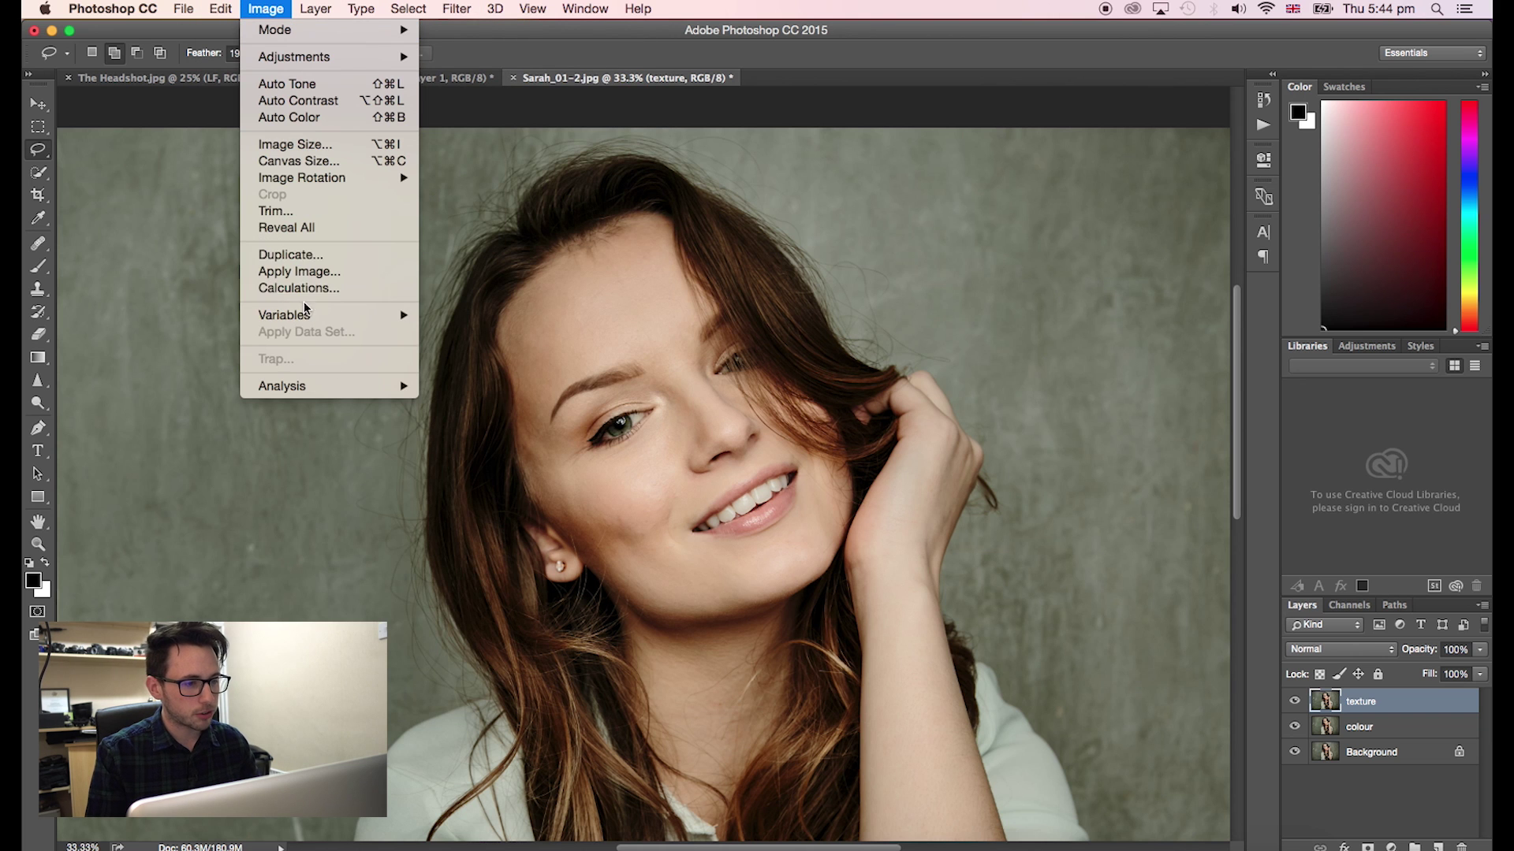
{"action": "left_click", "coordinate": [520, 351]}
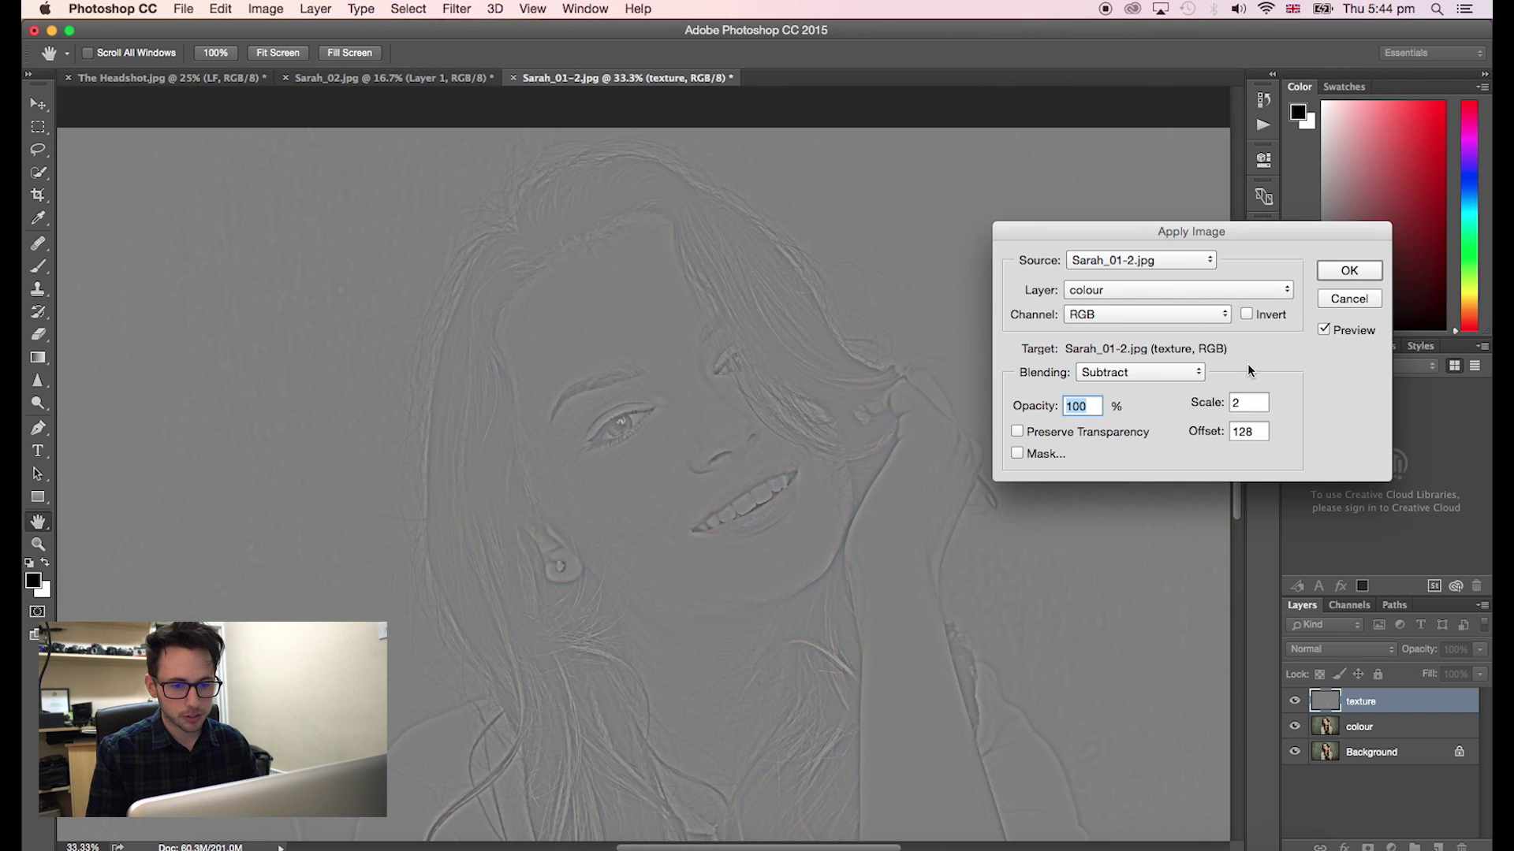
{"action": "left_click", "coordinate": [1082, 292]}
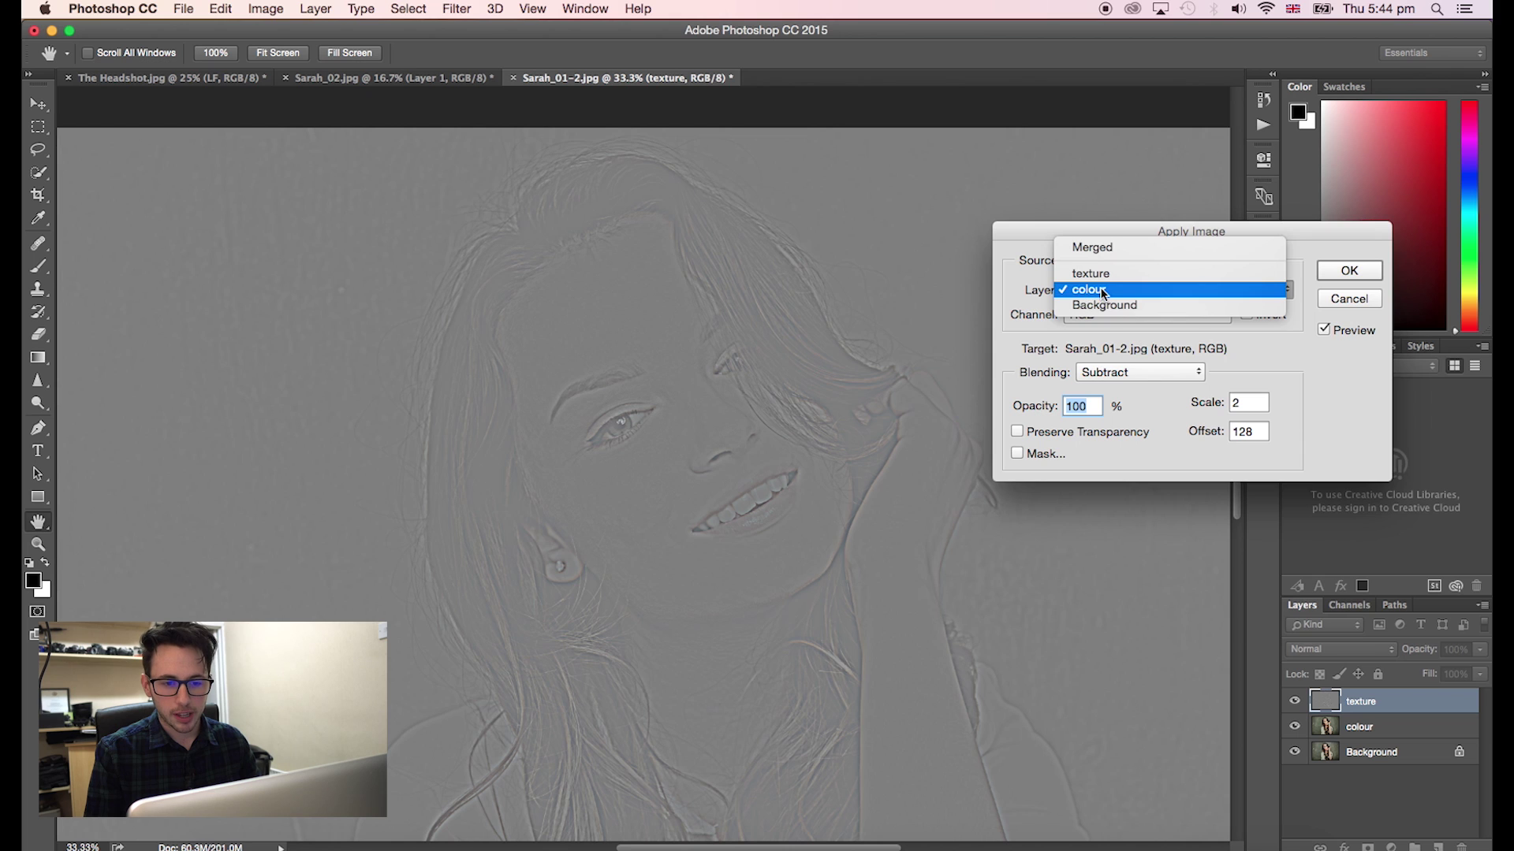
{"action": "left_click", "coordinate": [1094, 290]}
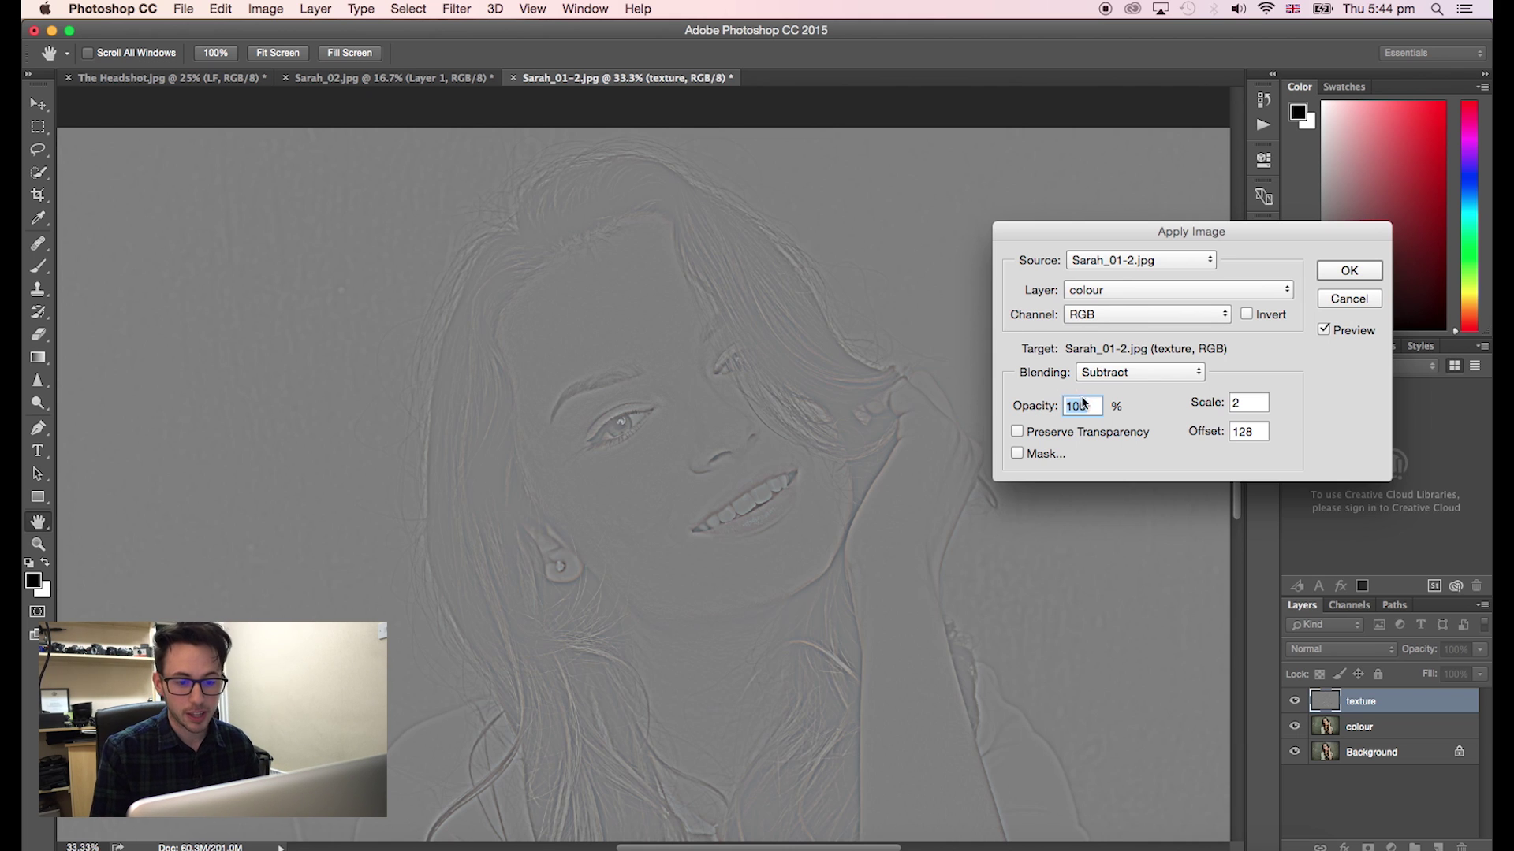
{"action": "left_click", "coordinate": [1088, 372]}
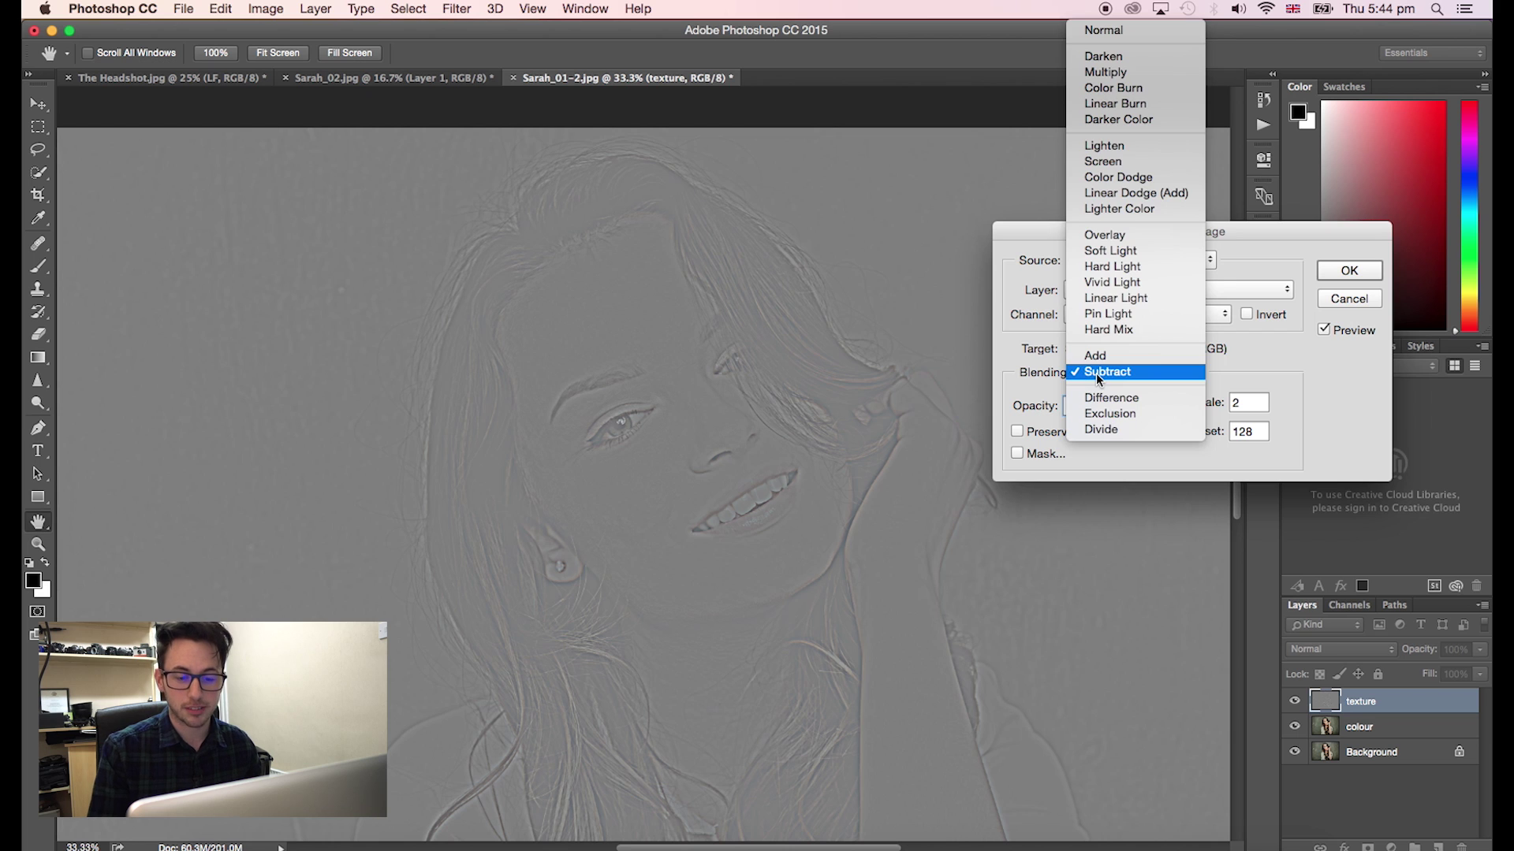
{"action": "left_click", "coordinate": [1096, 372]}
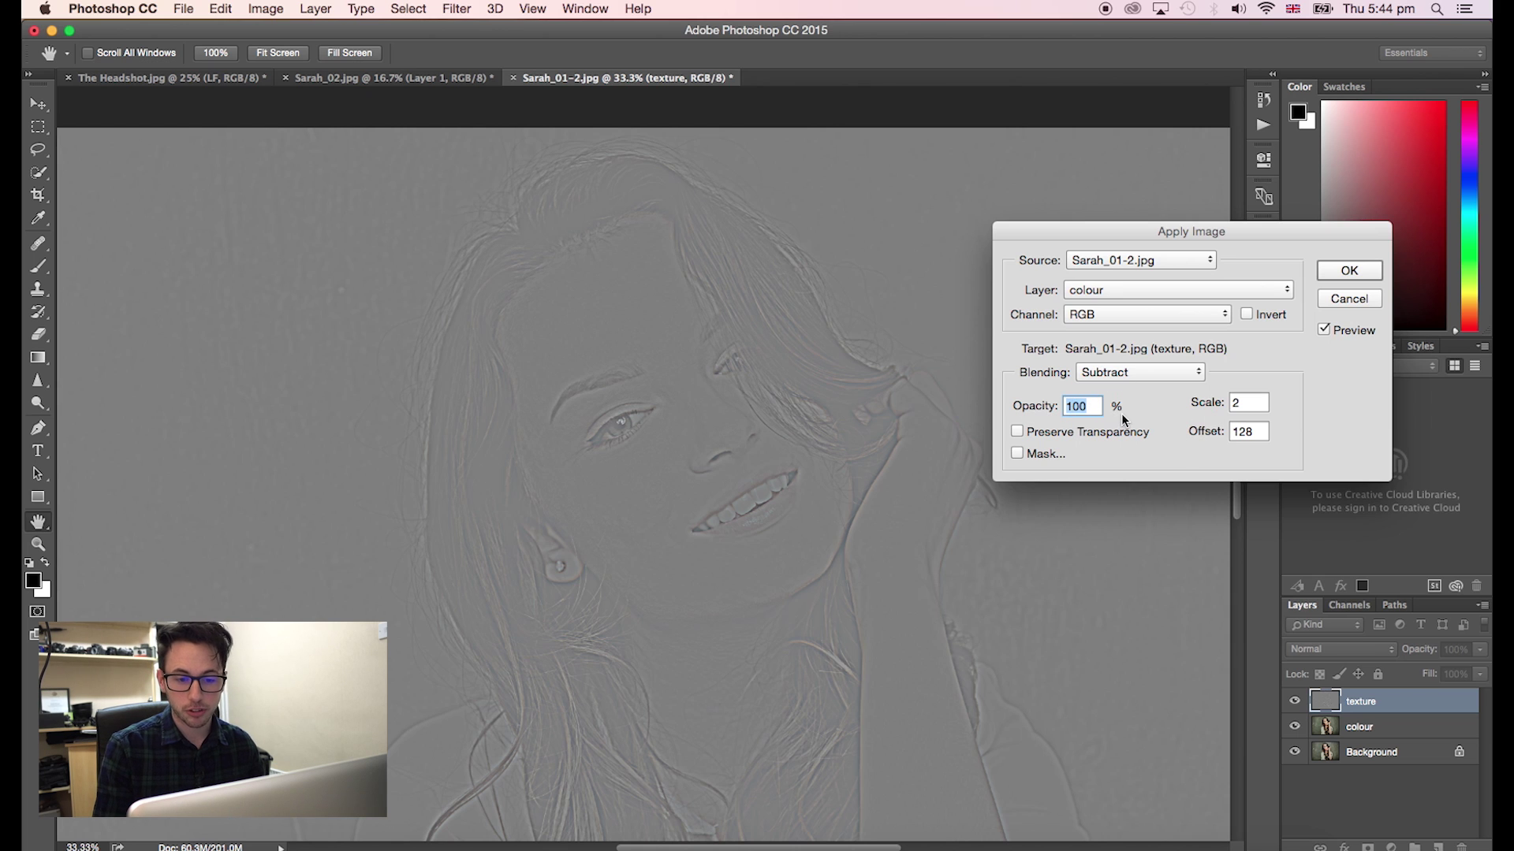
{"action": "double_click", "coordinate": [1249, 402]}
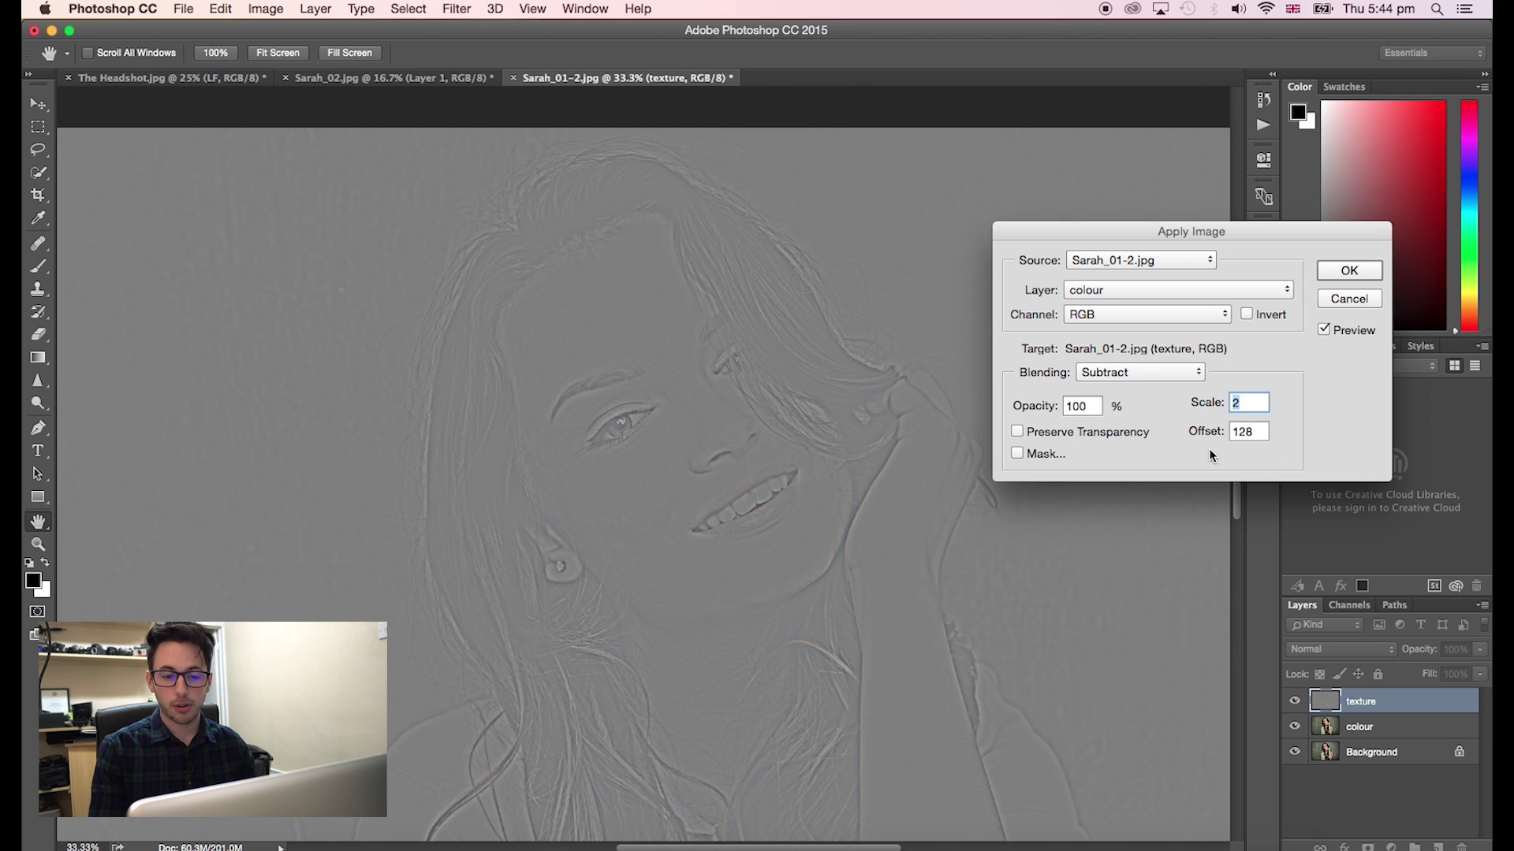
{"action": "double_click", "coordinate": [1256, 432]}
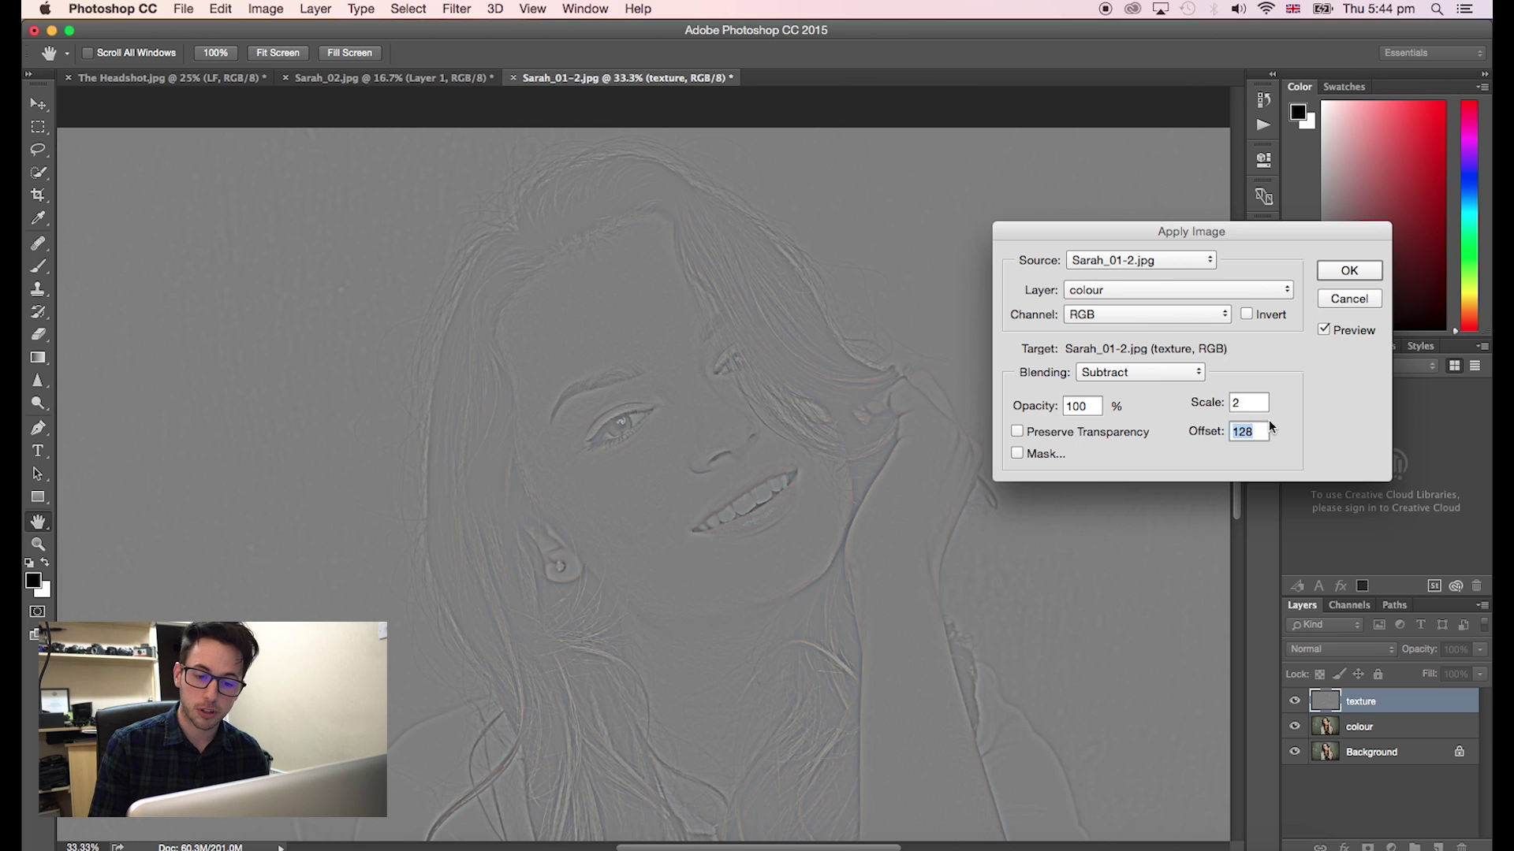
{"action": "left_click", "coordinate": [1346, 272]}
{"action": "key", "text": "l"}
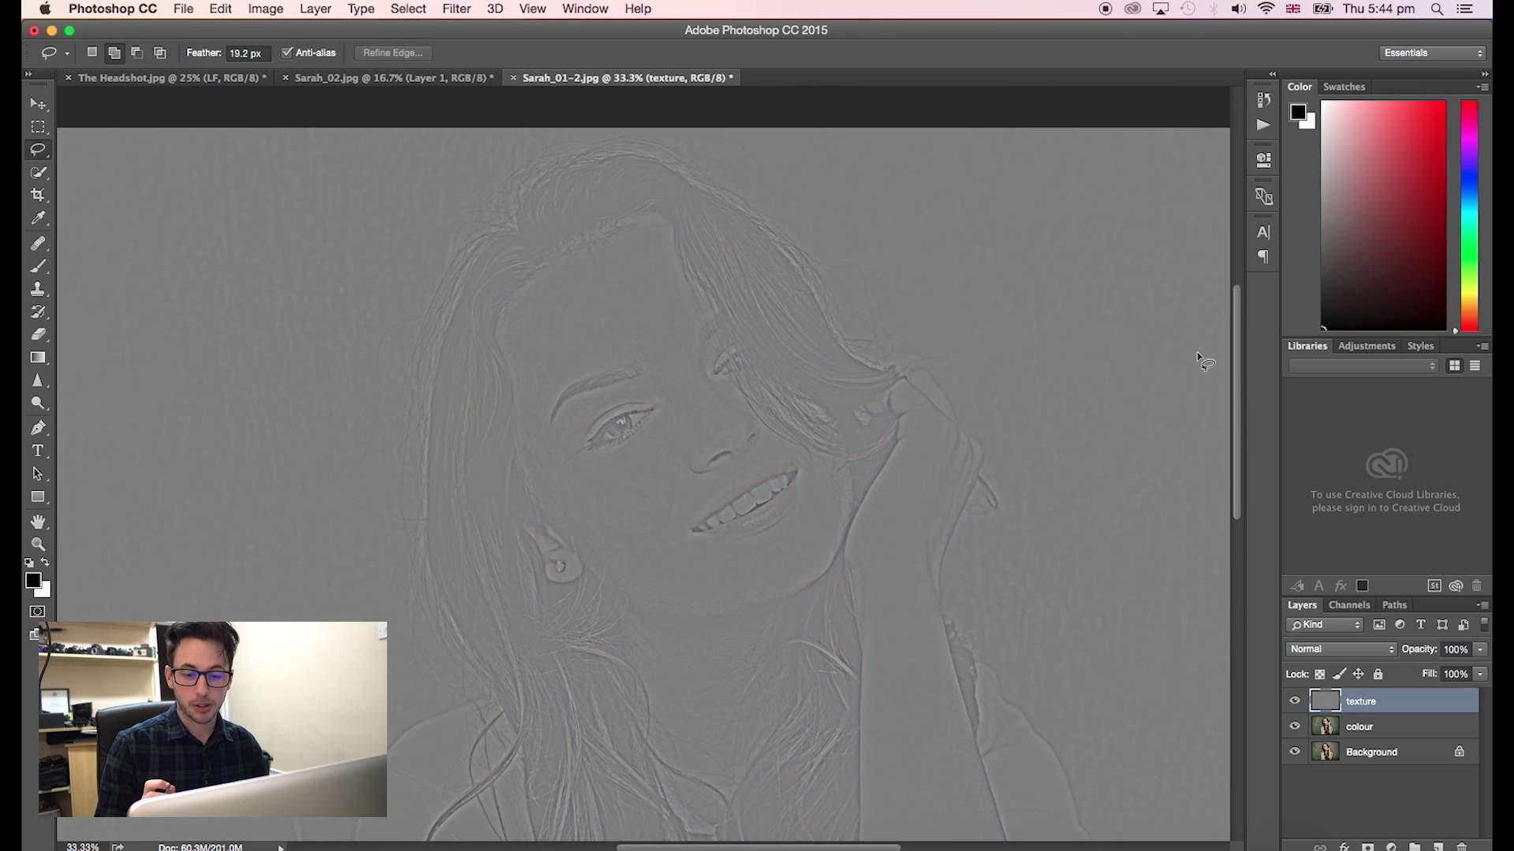
- Set the texture layer's blend mode to Linear Light and check the recombined portrait up close
{"action": "key", "text": "super+minus"}
{"action": "key", "text": "super+minus"}
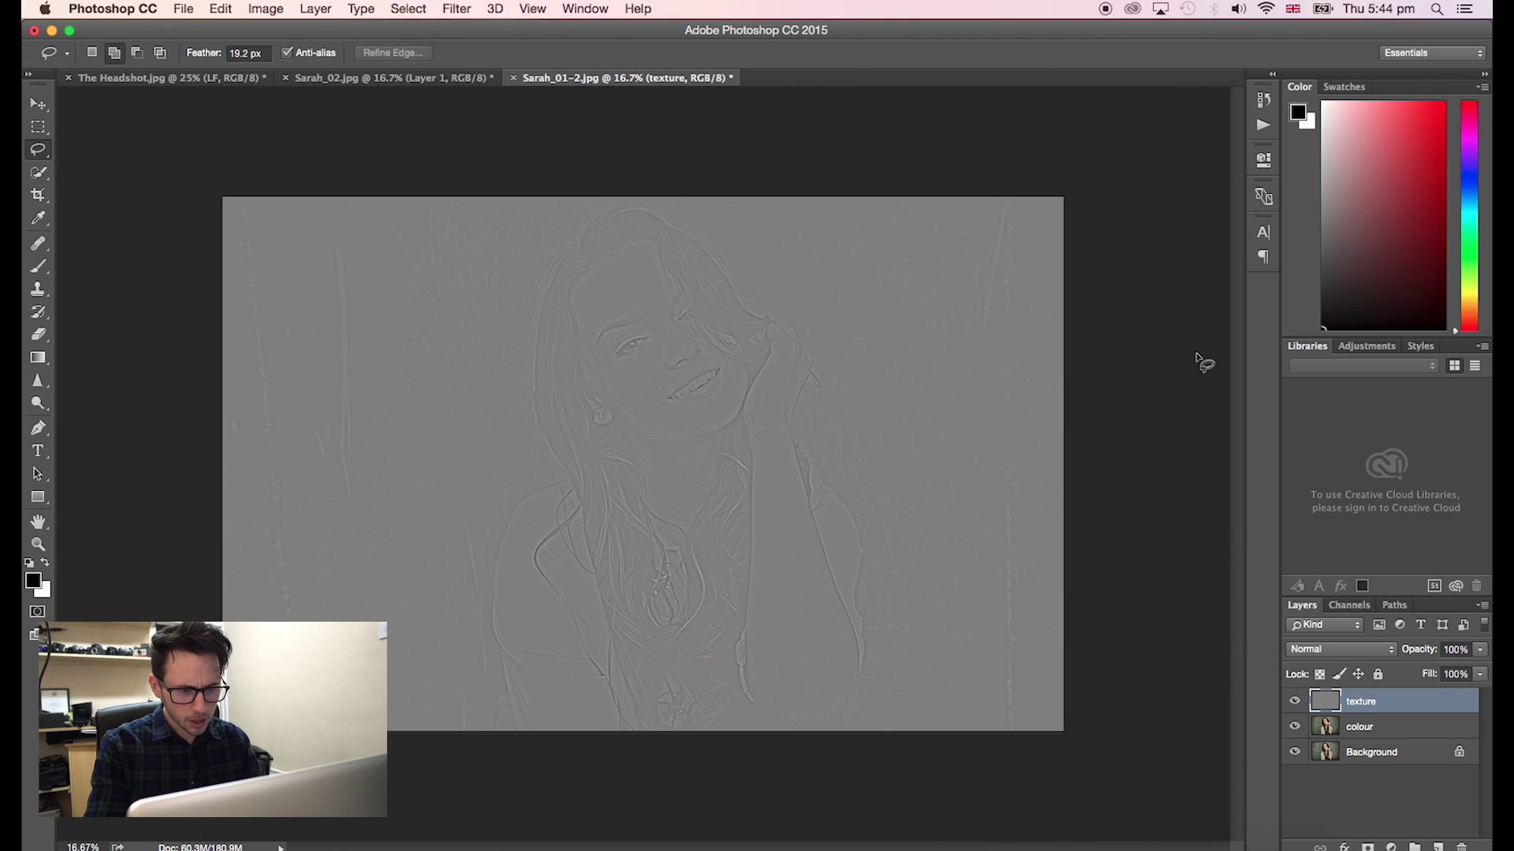
{"action": "left_click", "coordinate": [1320, 654]}
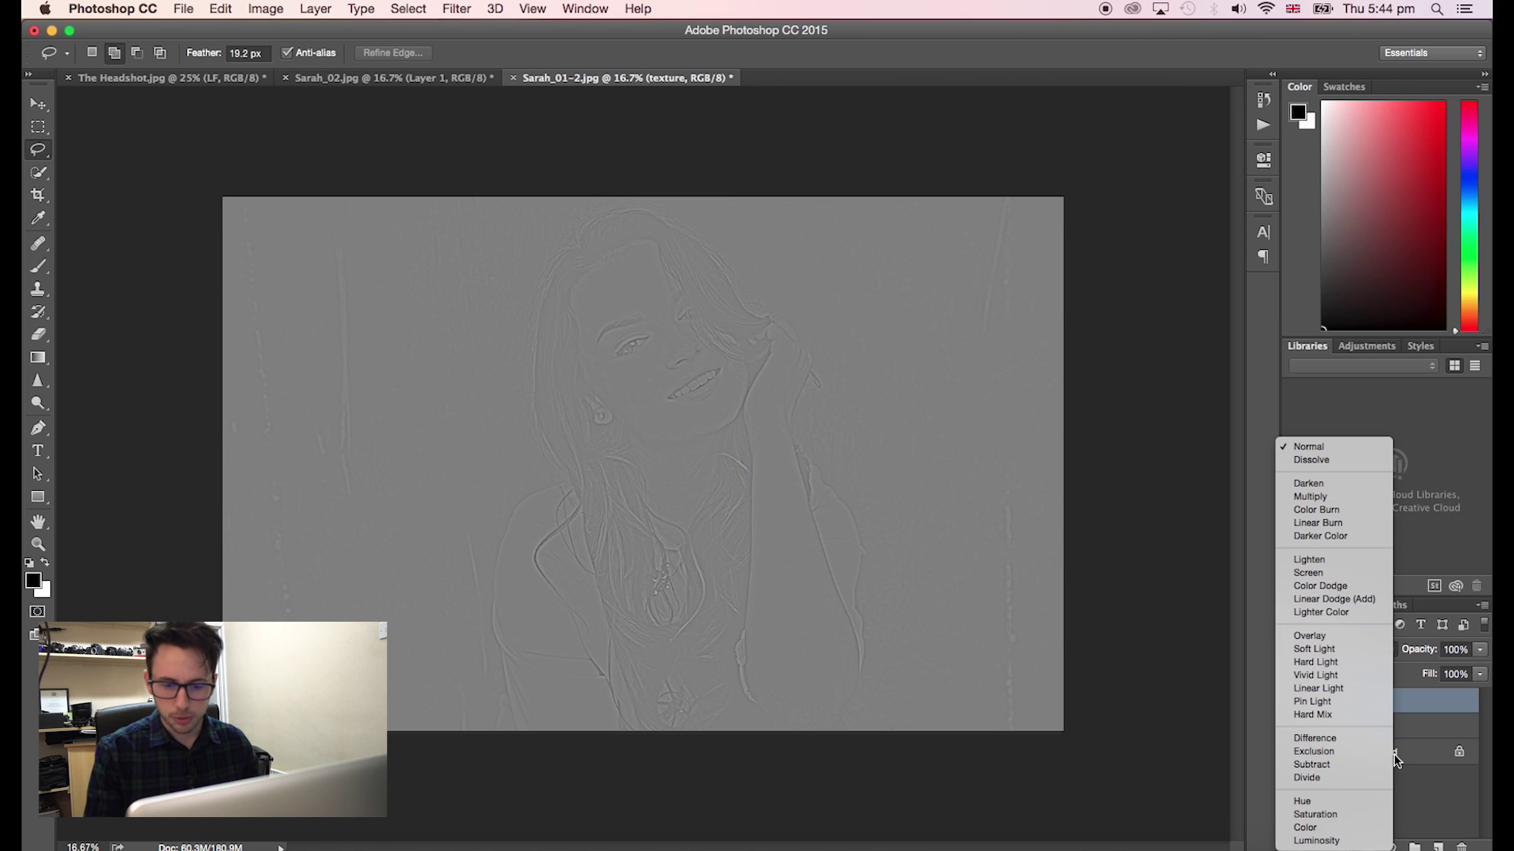
{"action": "left_click", "coordinate": [1325, 690]}
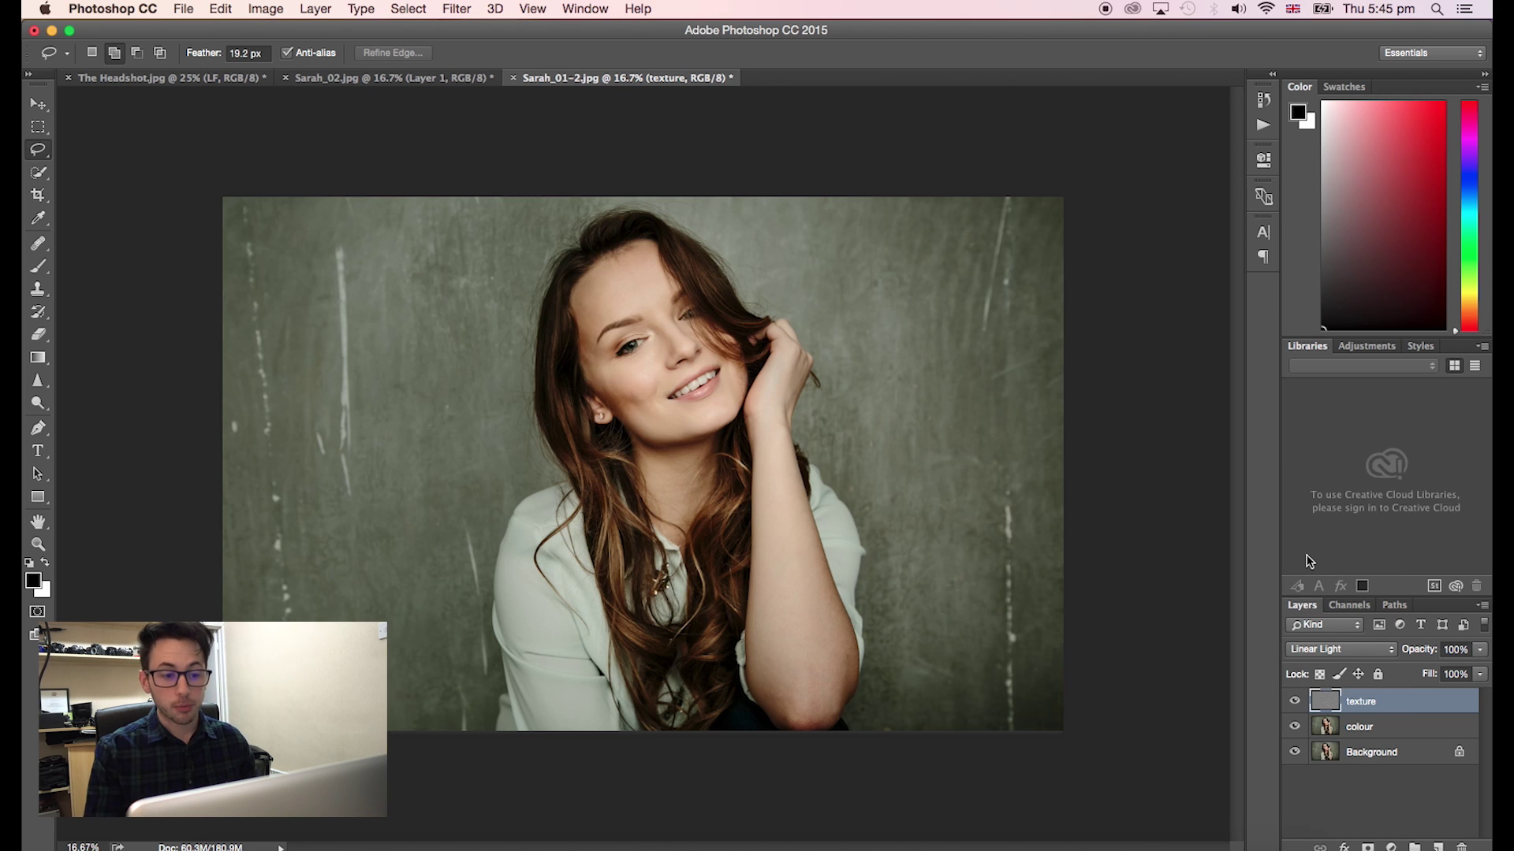
{"action": "key", "text": "super+equal"}
{"action": "key", "text": "super+equal"}
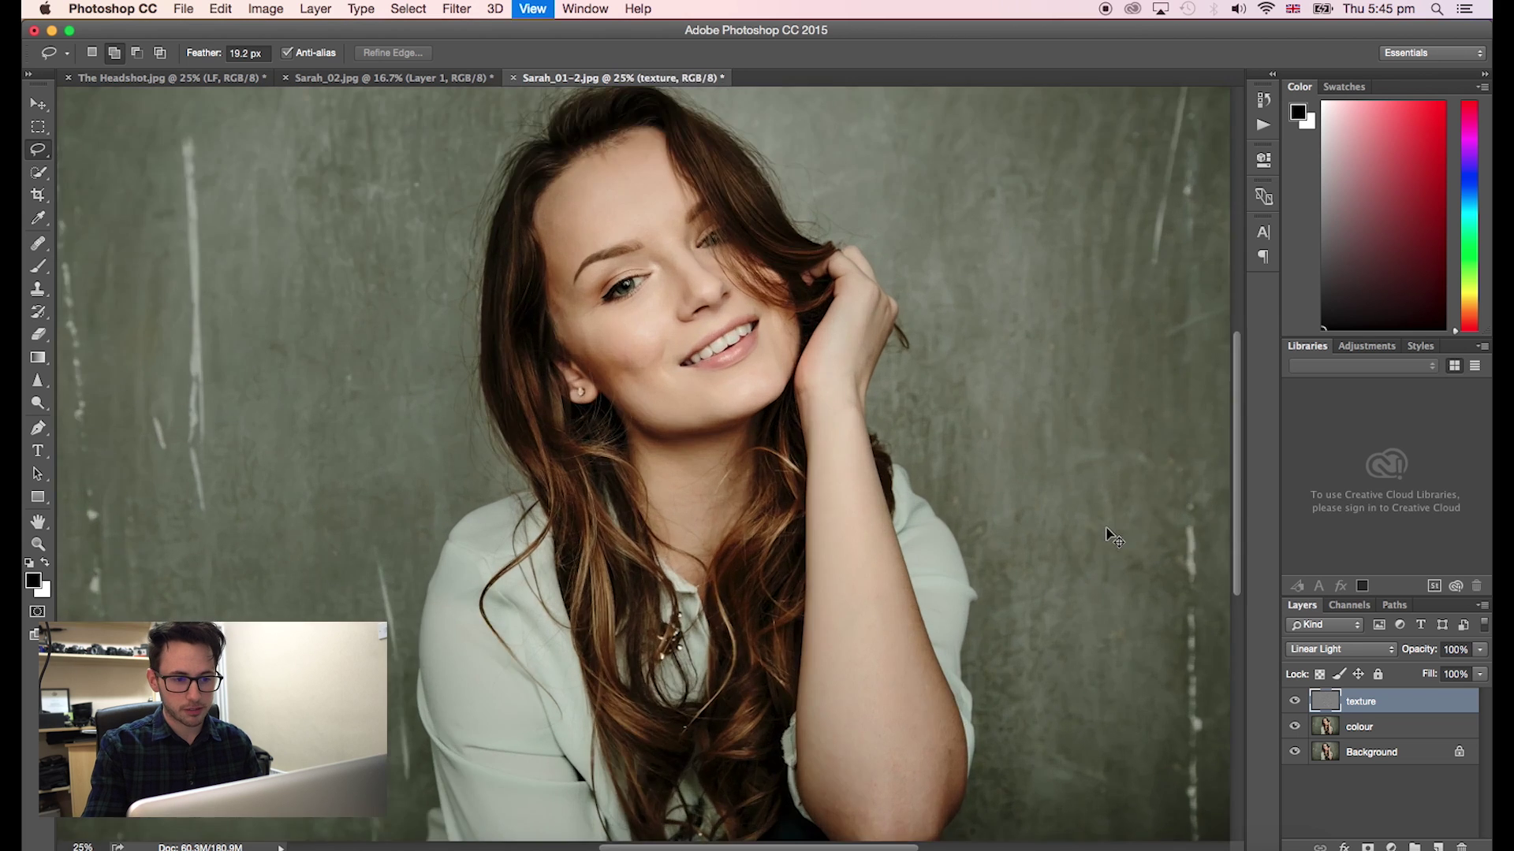
{"action": "key", "text": "super+equal"}
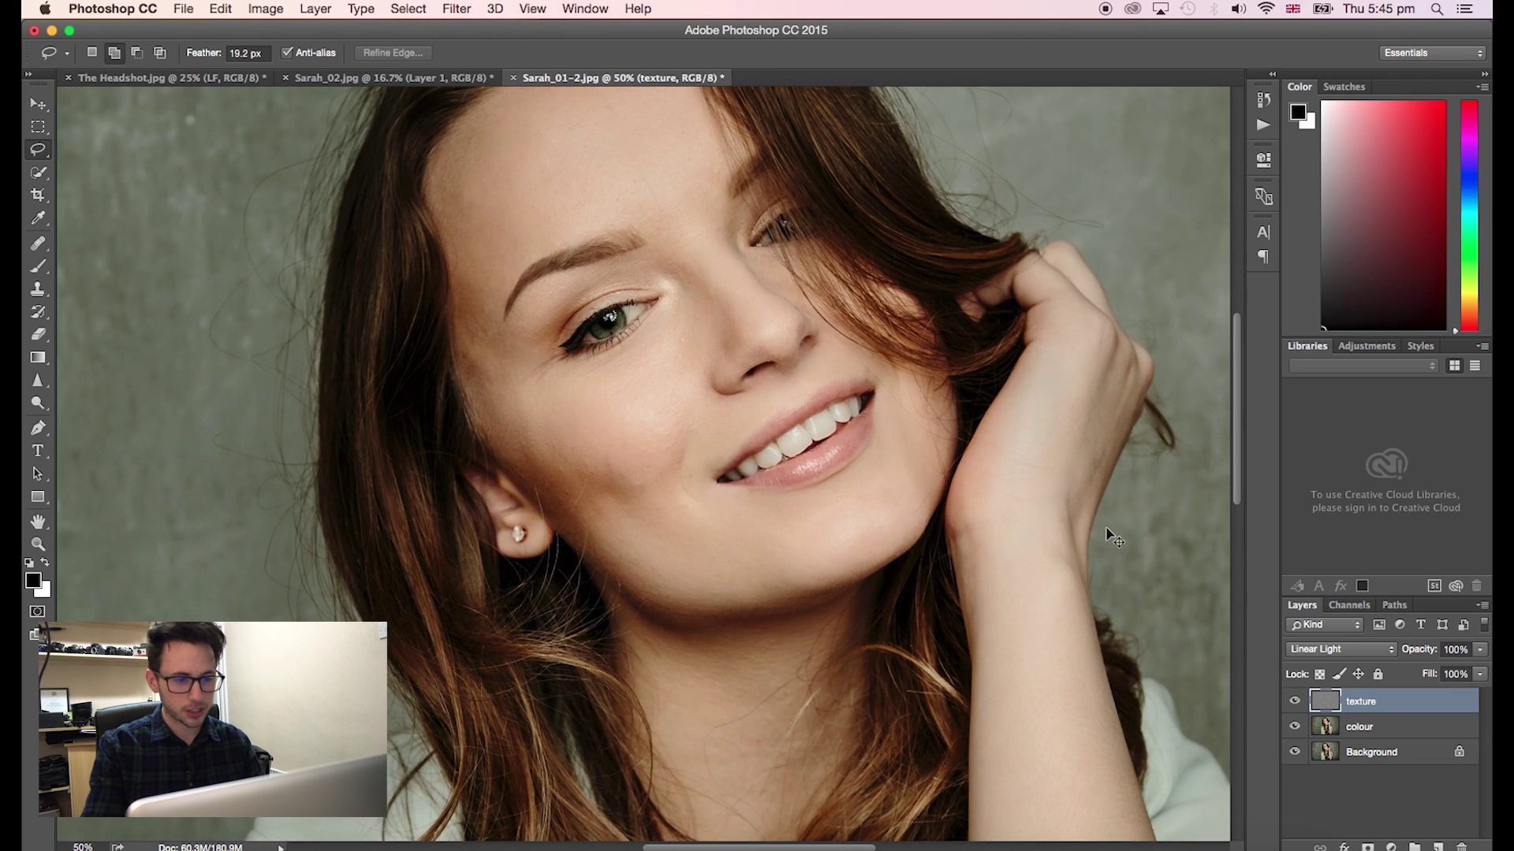
{"action": "key", "text": "super+minus"}
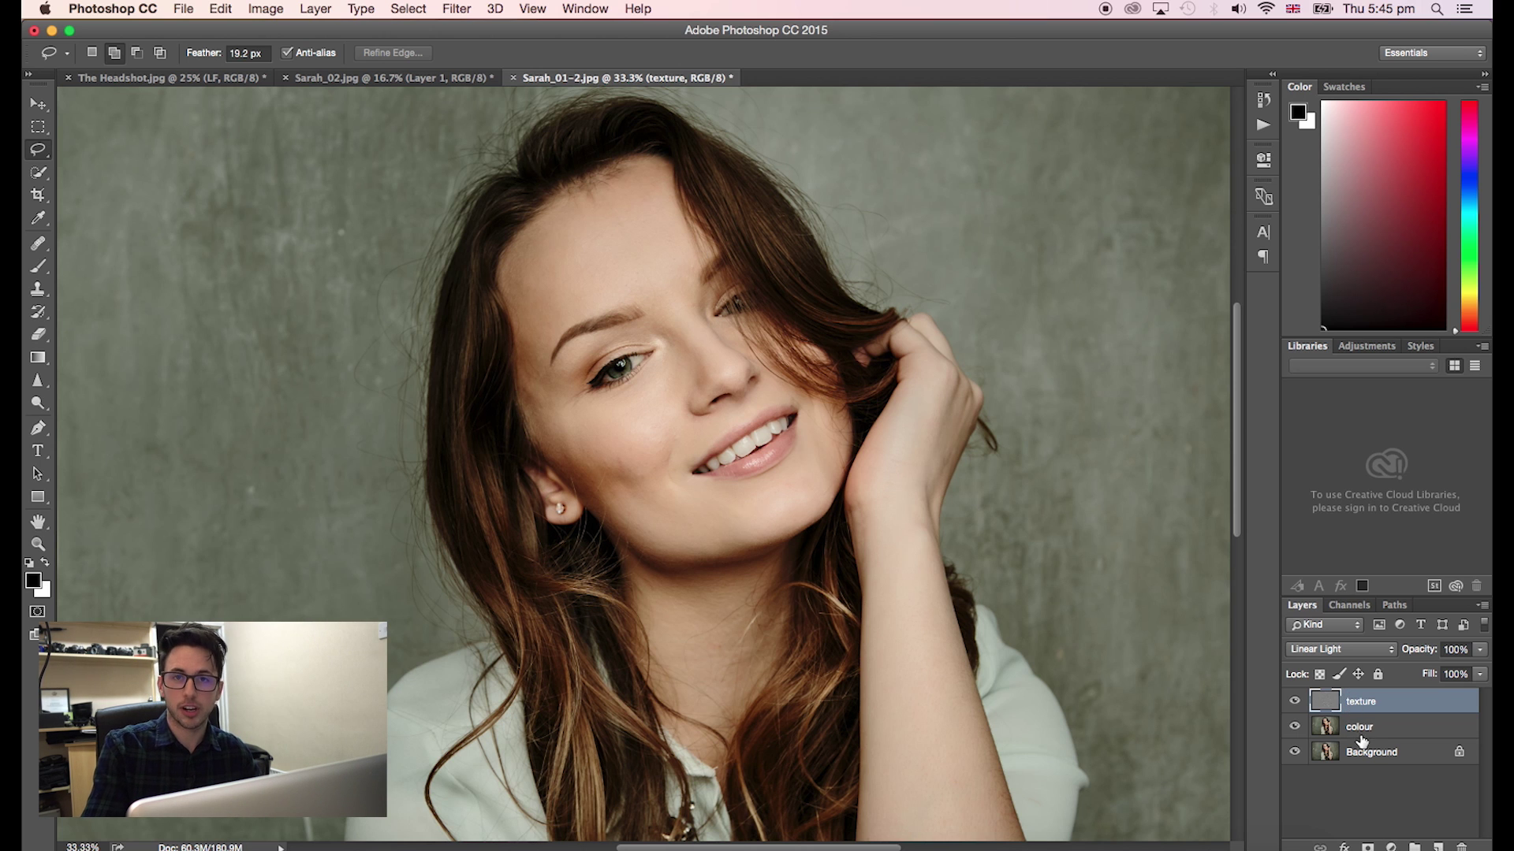
- Toggle the visibility of the Background, texture and colour layers to compare what each one contributes
{"action": "left_click", "coordinate": [1294, 753]}
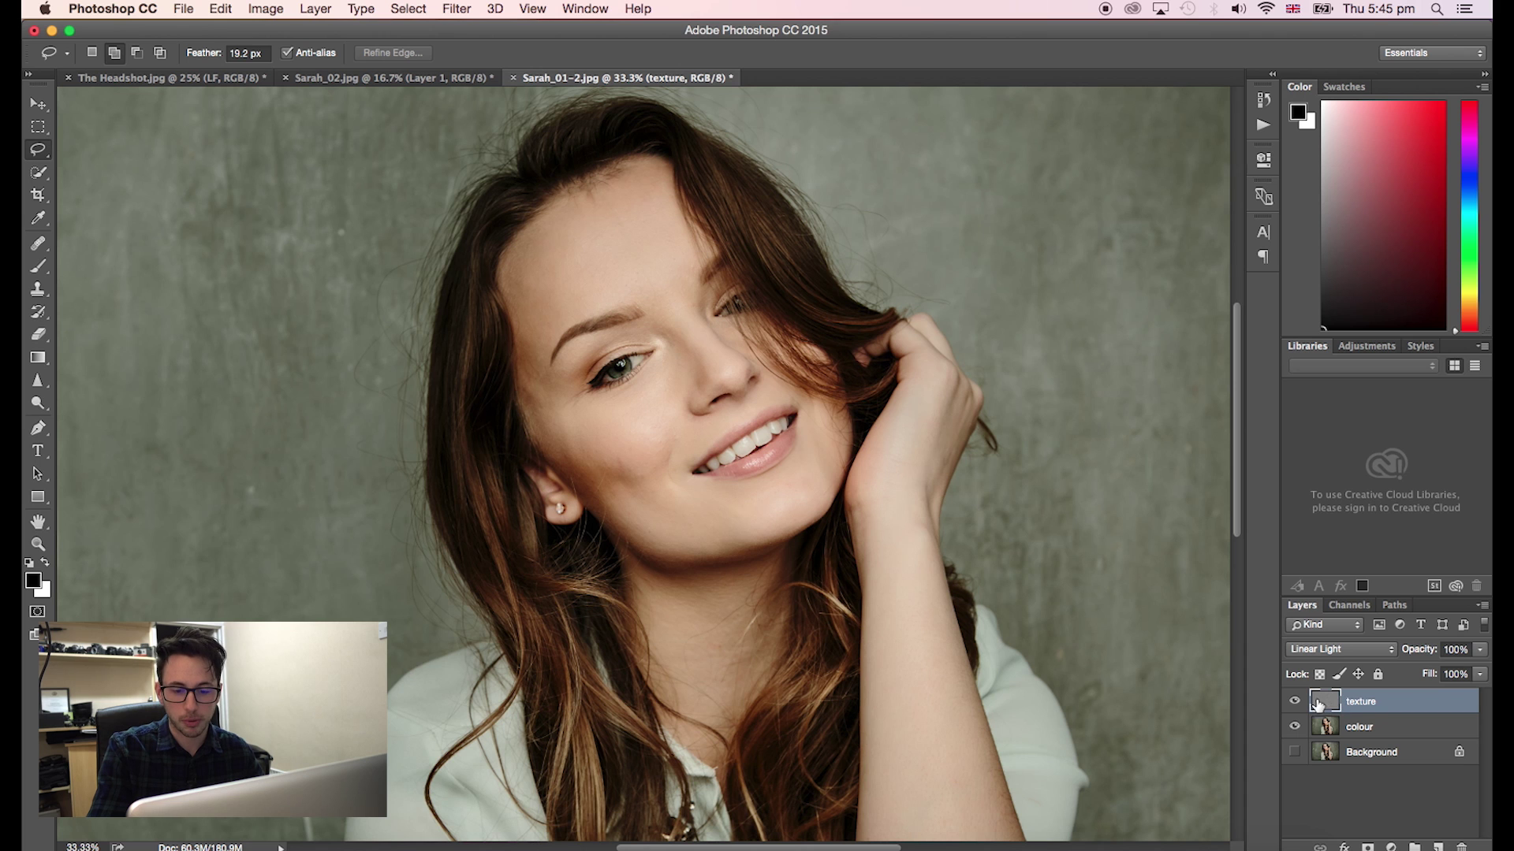
{"action": "left_click", "coordinate": [1294, 753]}
{"action": "left_click", "coordinate": [1294, 701]}
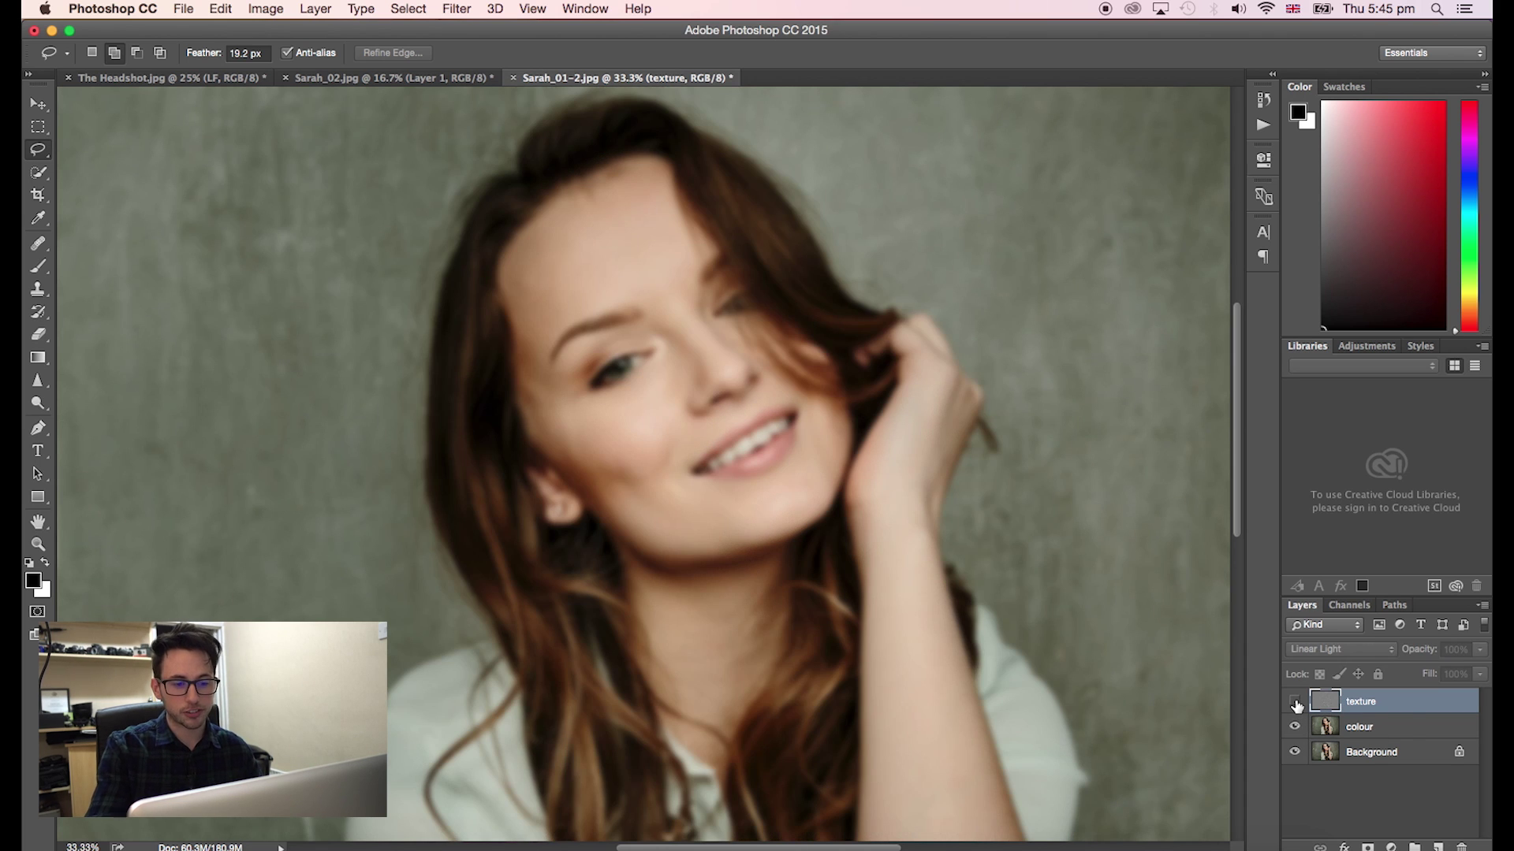
{"action": "left_click", "coordinate": [1294, 702]}
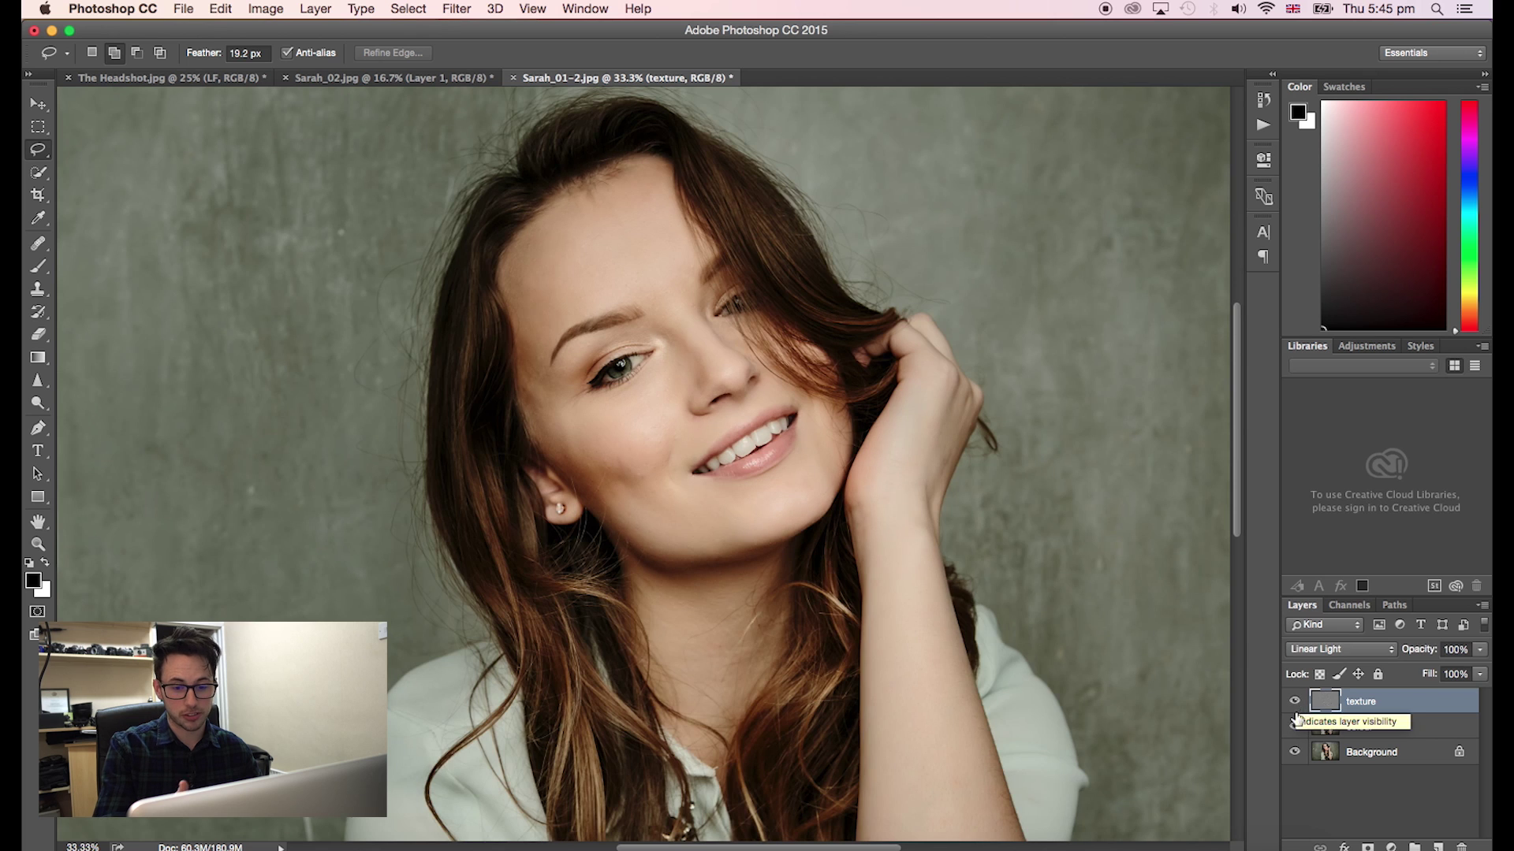
{"action": "left_click", "coordinate": [1294, 727]}
{"action": "left_click", "coordinate": [1294, 753]}
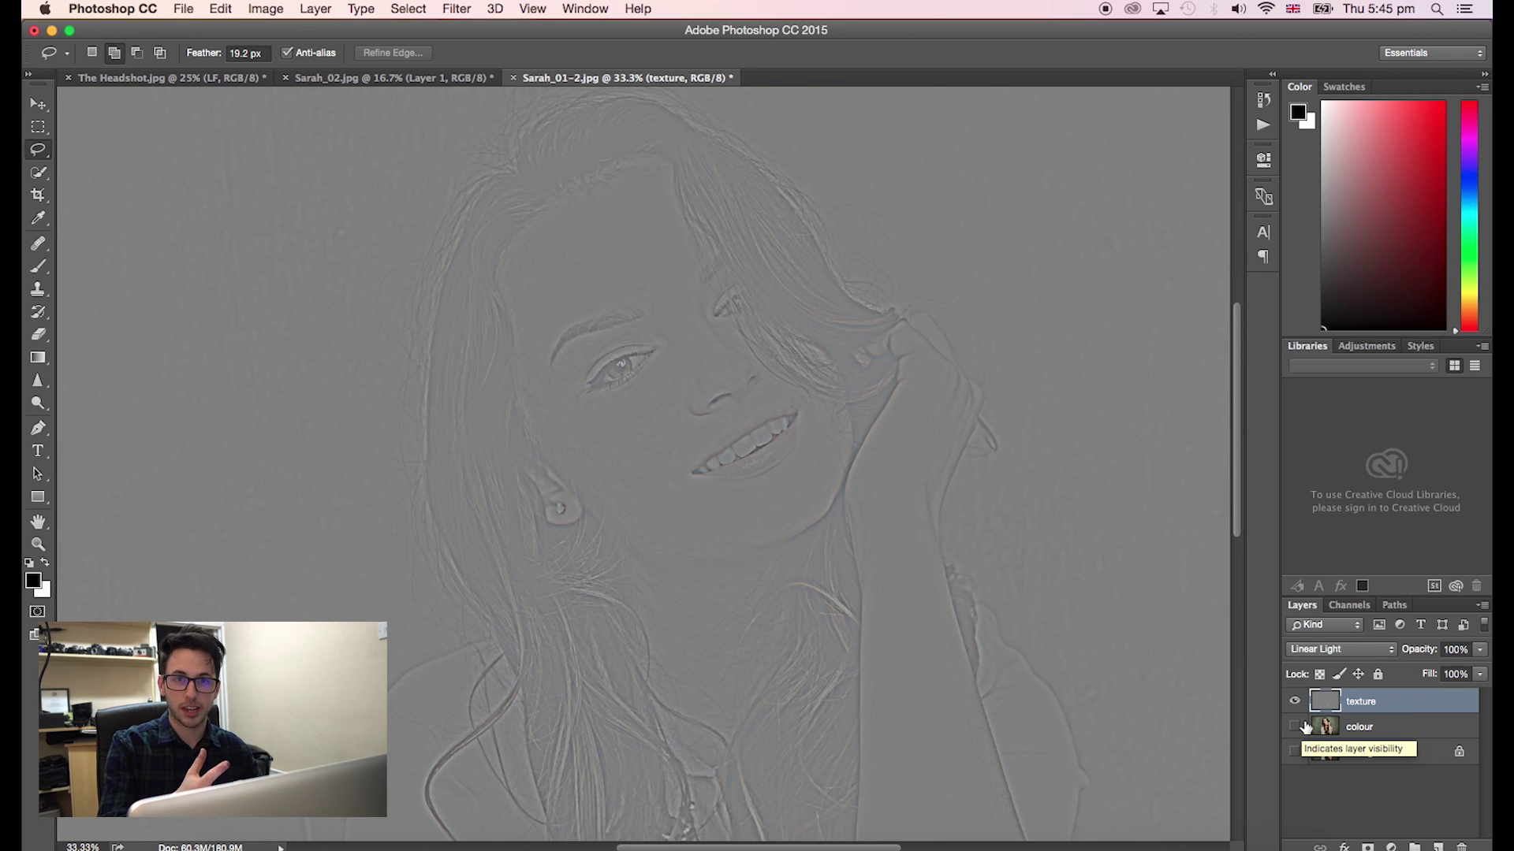
{"action": "left_click", "coordinate": [1300, 726]}
{"action": "left_click", "coordinate": [1300, 751]}
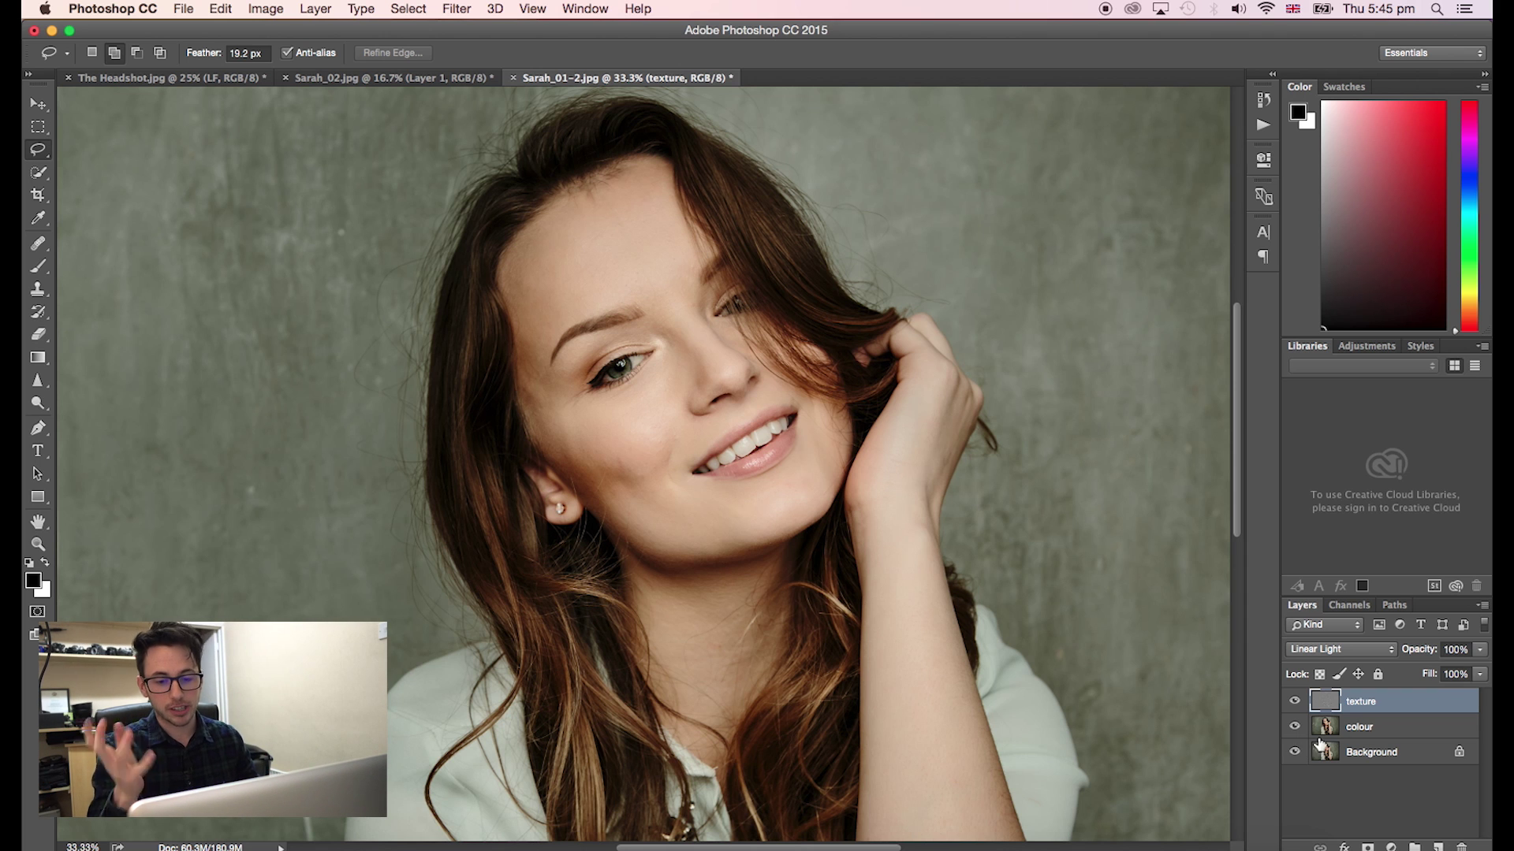
- Make a freehand lasso selection around the cheek between the ear and mouth on the colour layer
{"action": "left_click", "coordinate": [1360, 730]}
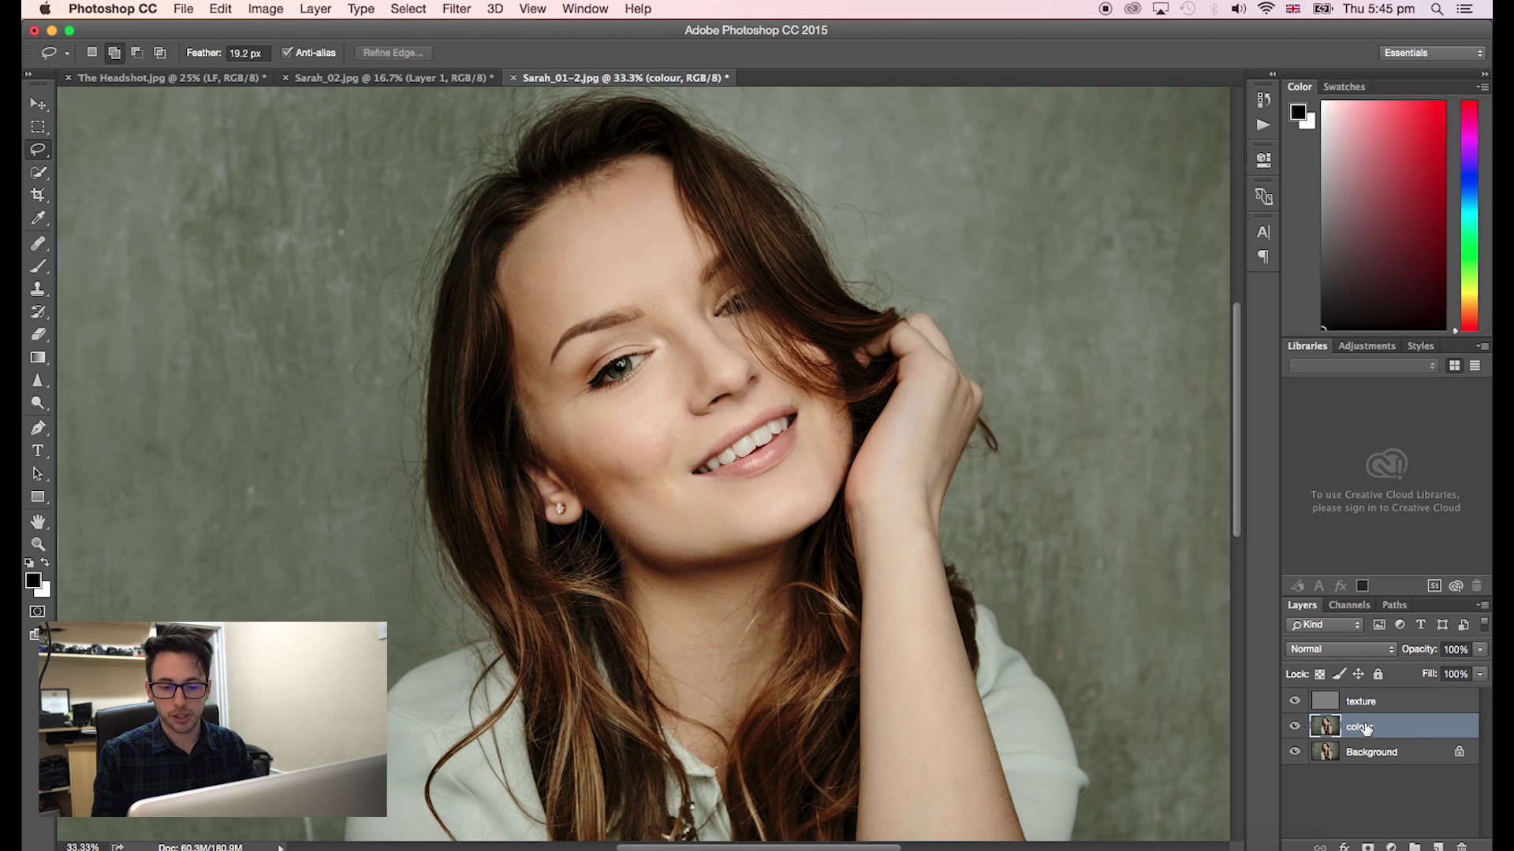
{"action": "key", "text": "super+equal"}
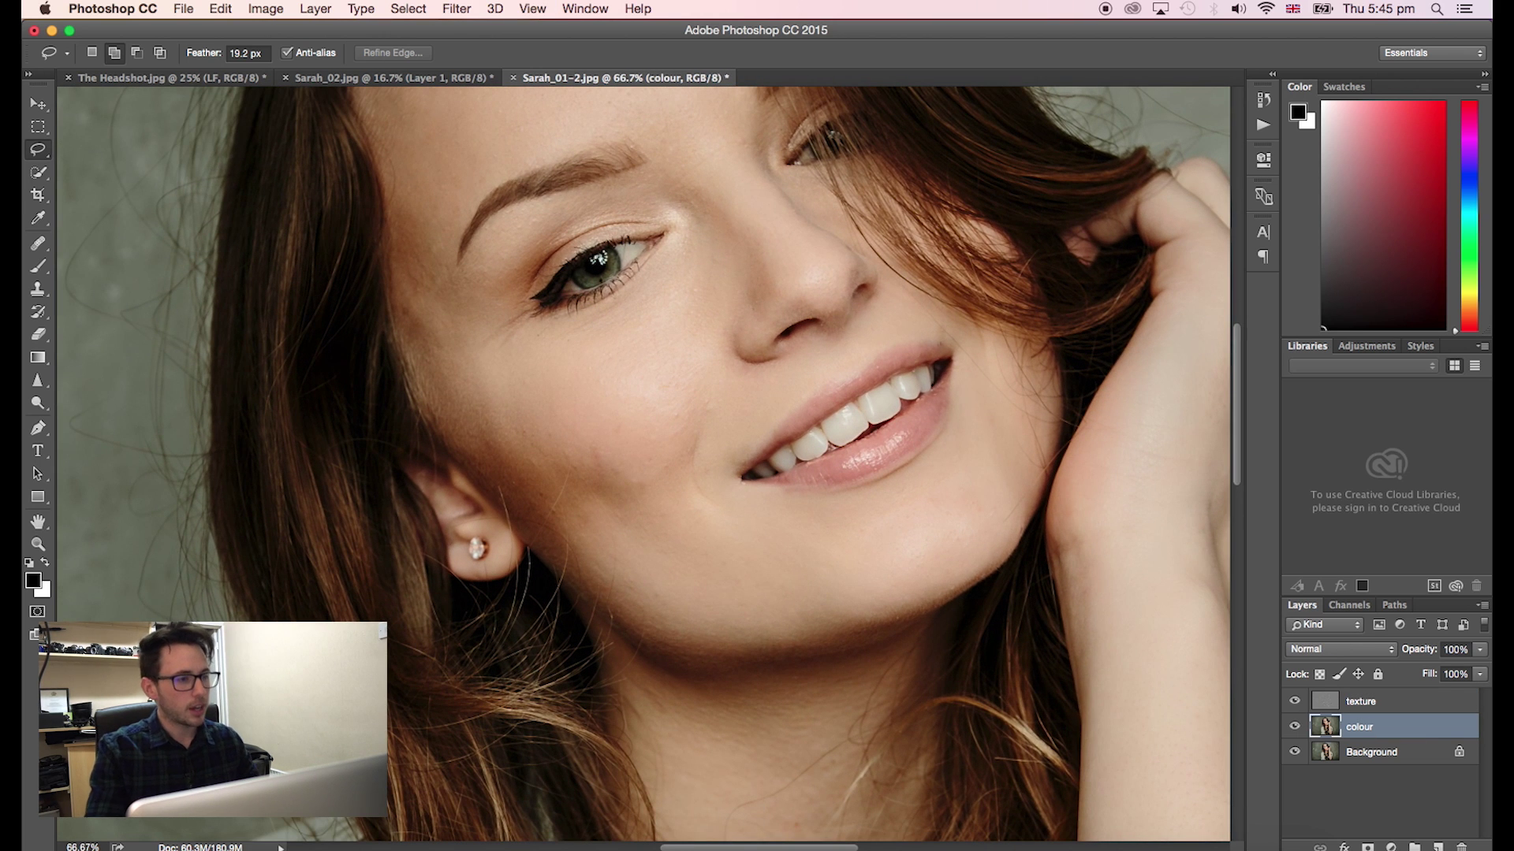
{"action": "mouse_move", "coordinate": [516, 358]}
{"action": "left_mouse_down"}
{"action": "mouse_move", "coordinate": [592, 339]}
{"action": "mouse_move", "coordinate": [712, 360]}
{"action": "mouse_move", "coordinate": [722, 448]}
{"action": "left_mouse_up"}
{"action": "mouse_move", "coordinate": [625, 556]}
{"action": "left_mouse_down"}
{"action": "mouse_move", "coordinate": [545, 523]}
{"action": "mouse_move", "coordinate": [511, 479]}
{"action": "left_mouse_up"}
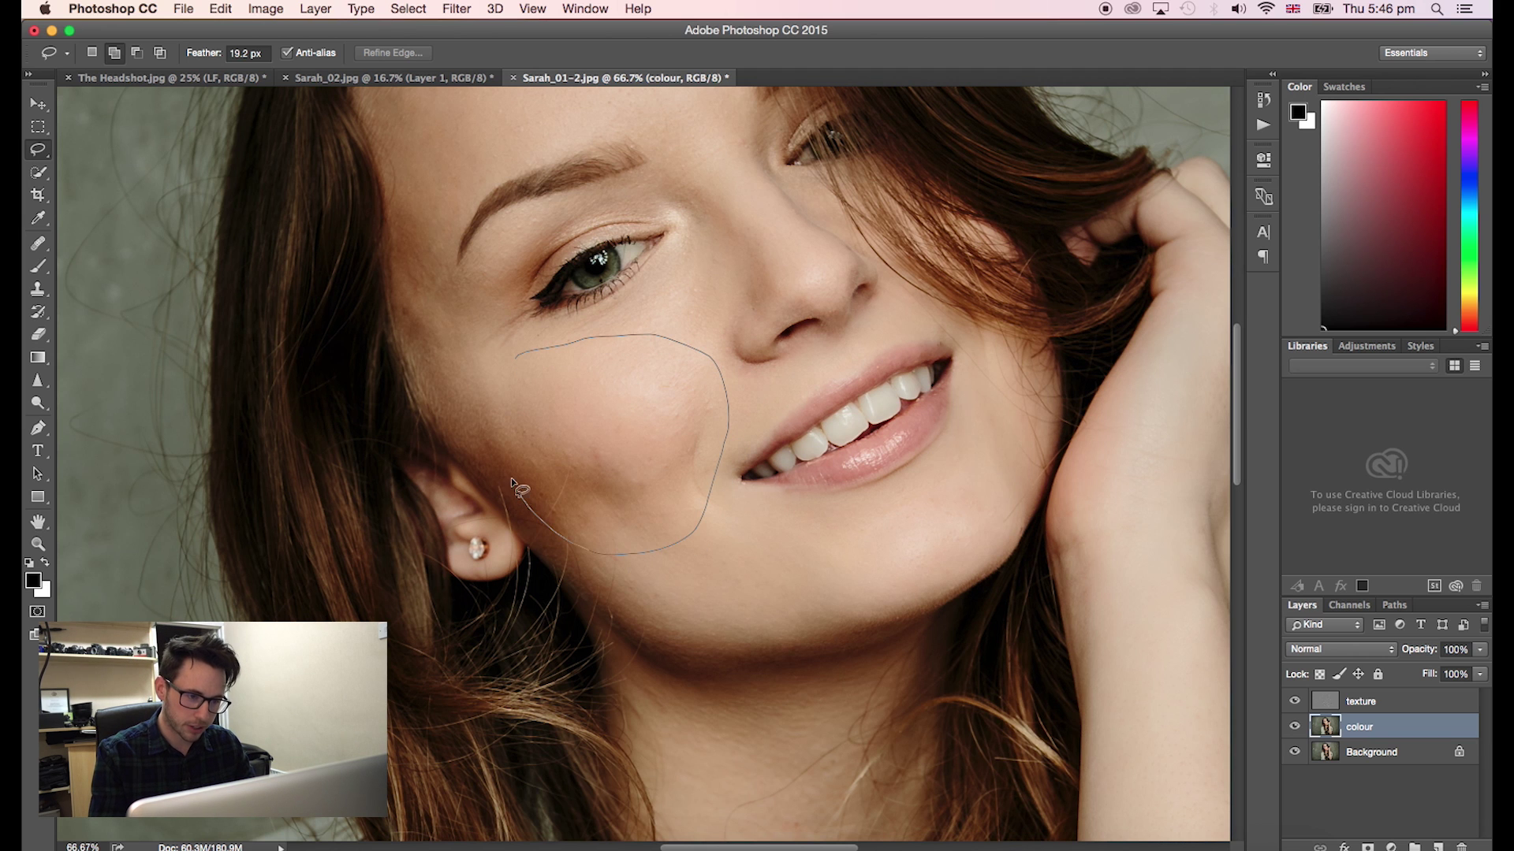
{"action": "left_click_drag", "start_coordinate": [500, 378], "coordinate": [502, 375]}
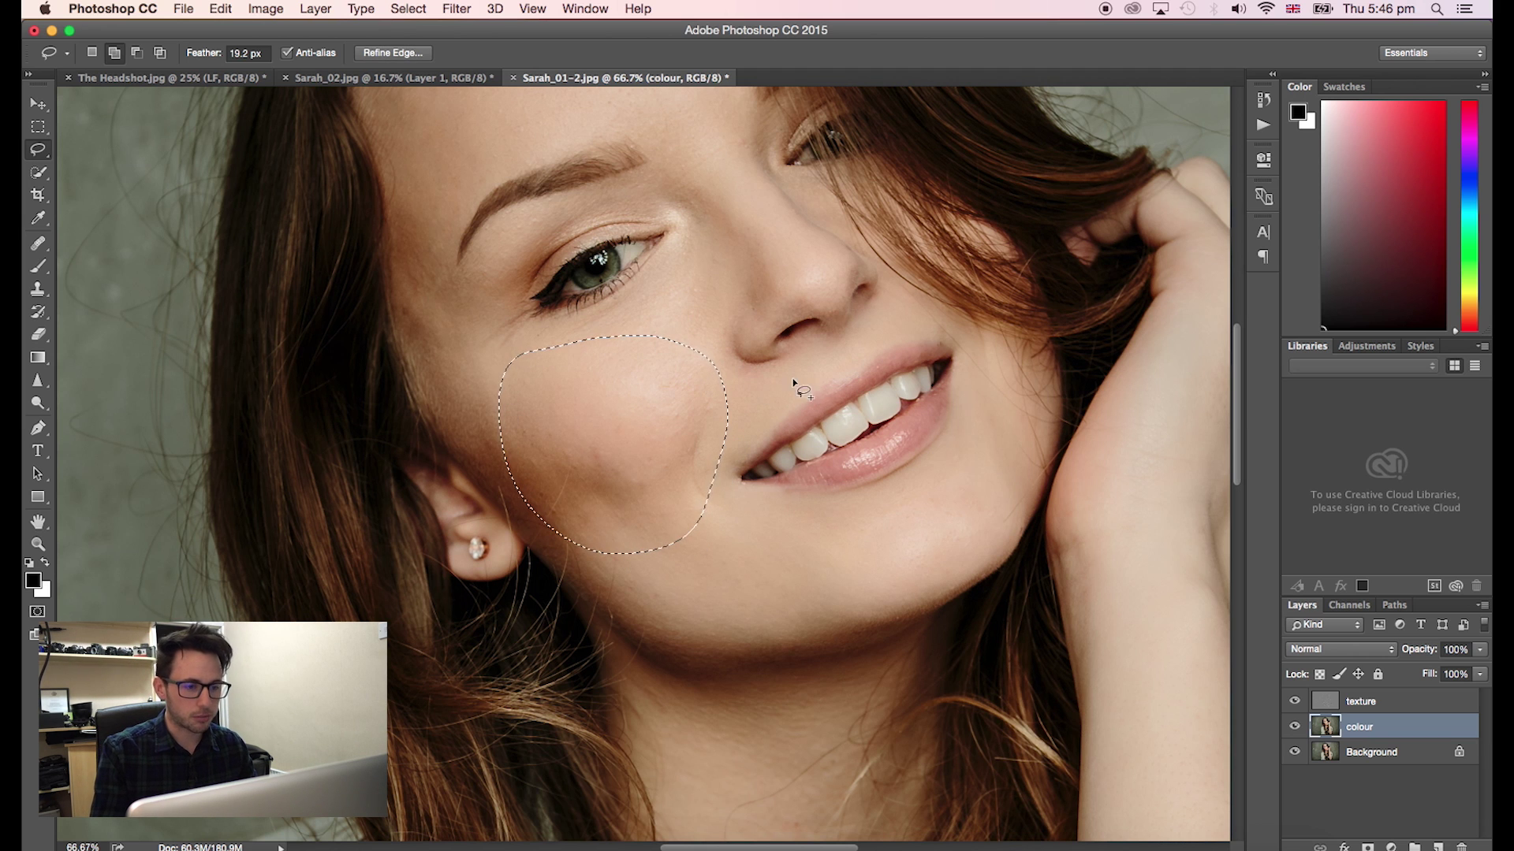
- Preview the cheek selection's soft edge in Quick Mask and set the lasso feather to 23.2 px
{"action": "key", "text": "q"}
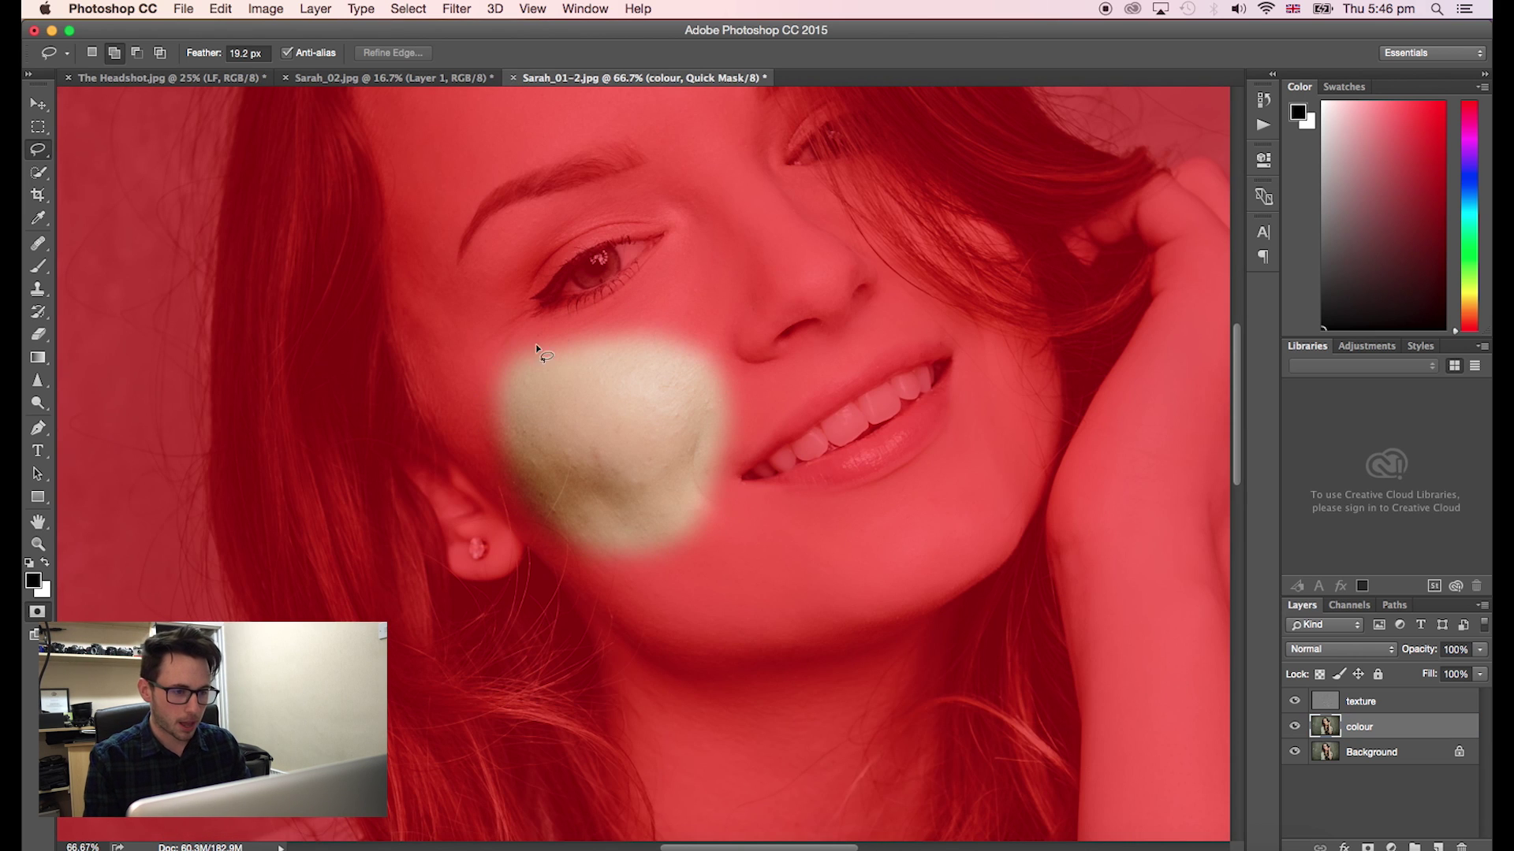
{"action": "left_click", "coordinate": [233, 56]}
{"action": "left_click_drag", "start_coordinate": [232, 56], "coordinate": [215, 58]}
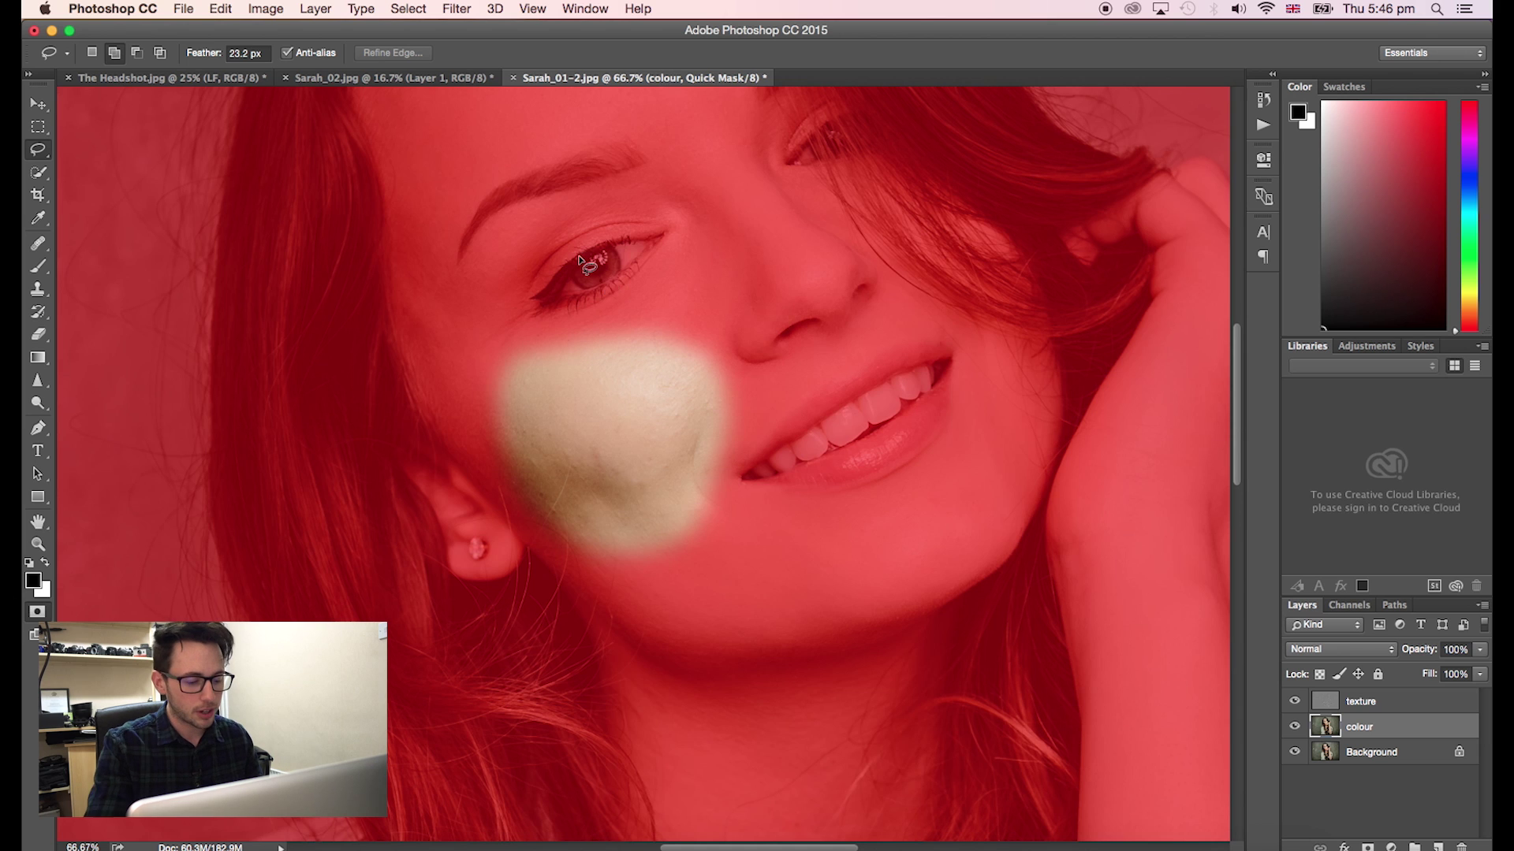
{"action": "key", "text": "q"}
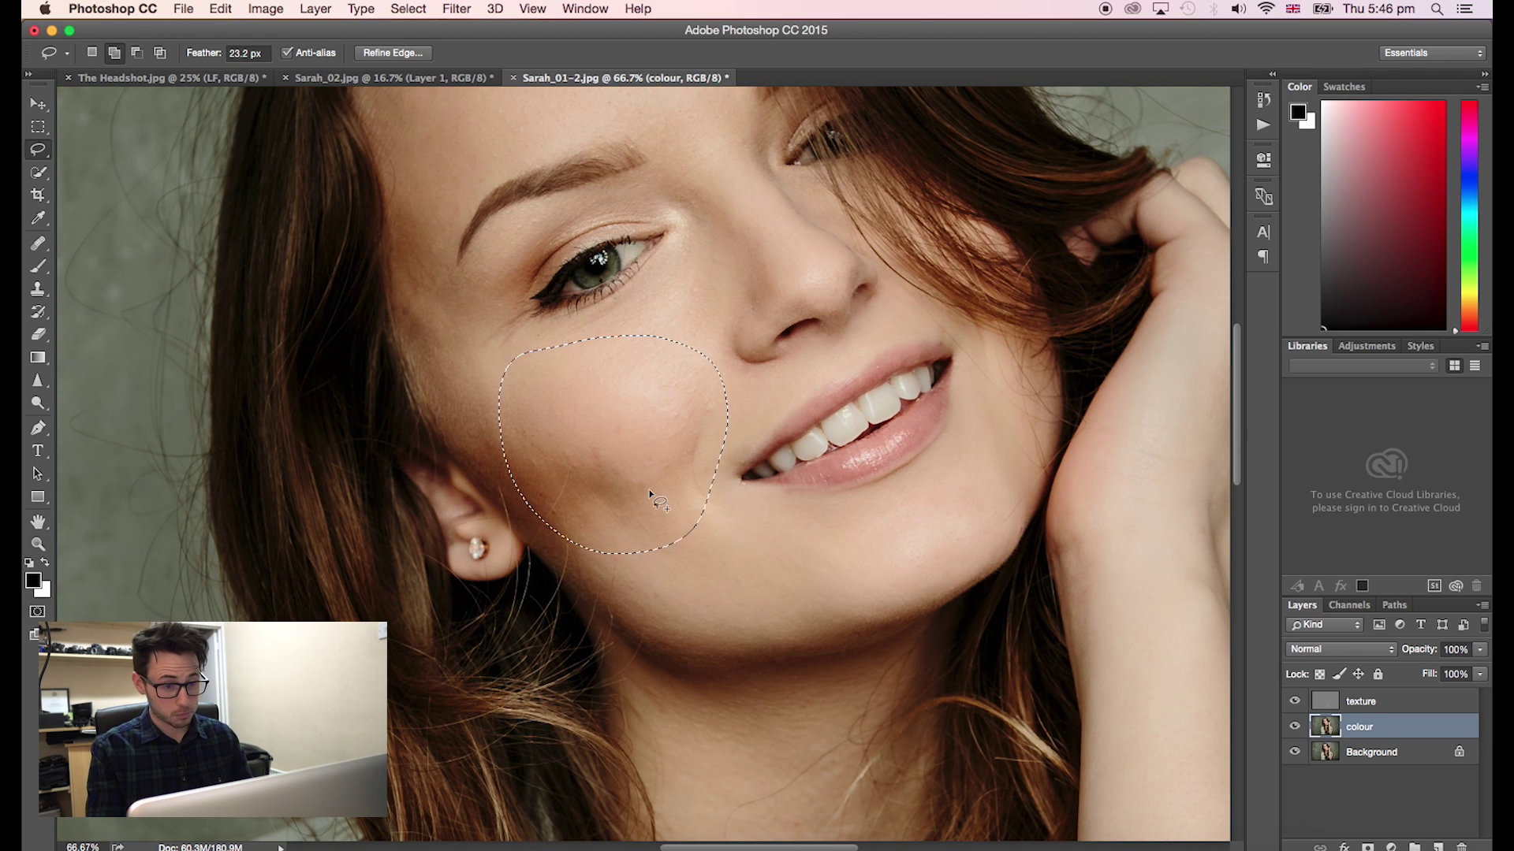
- Apply a Gaussian Blur with a 24.7 pixel radius to the selected cheek on the colour layer and deselect
{"action": "left_click", "coordinate": [464, 6]}
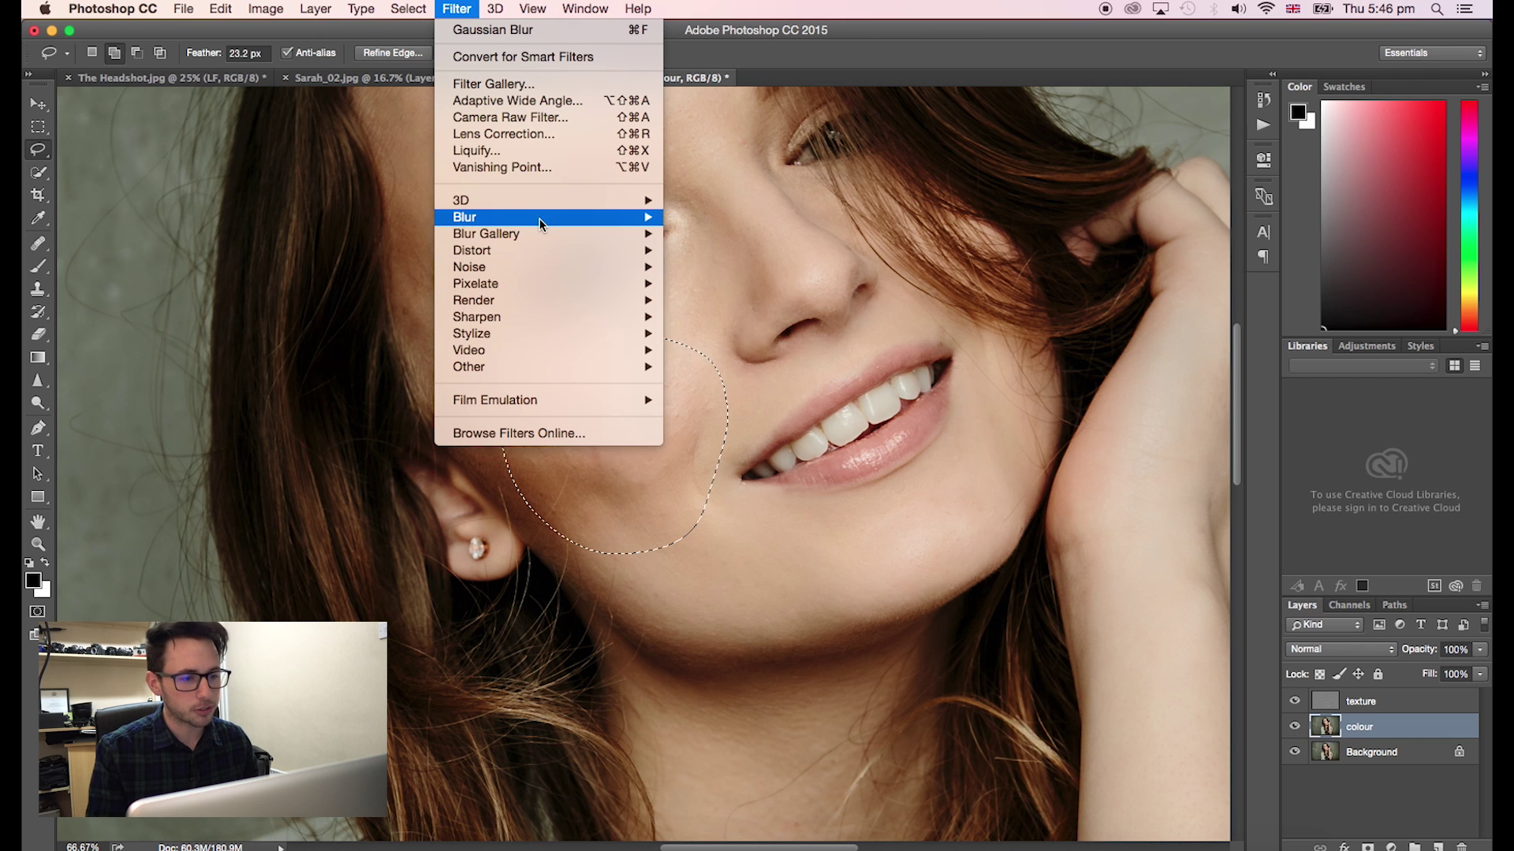
{"action": "mouse_move", "coordinate": [541, 217]}
{"action": "left_click", "coordinate": [753, 284]}
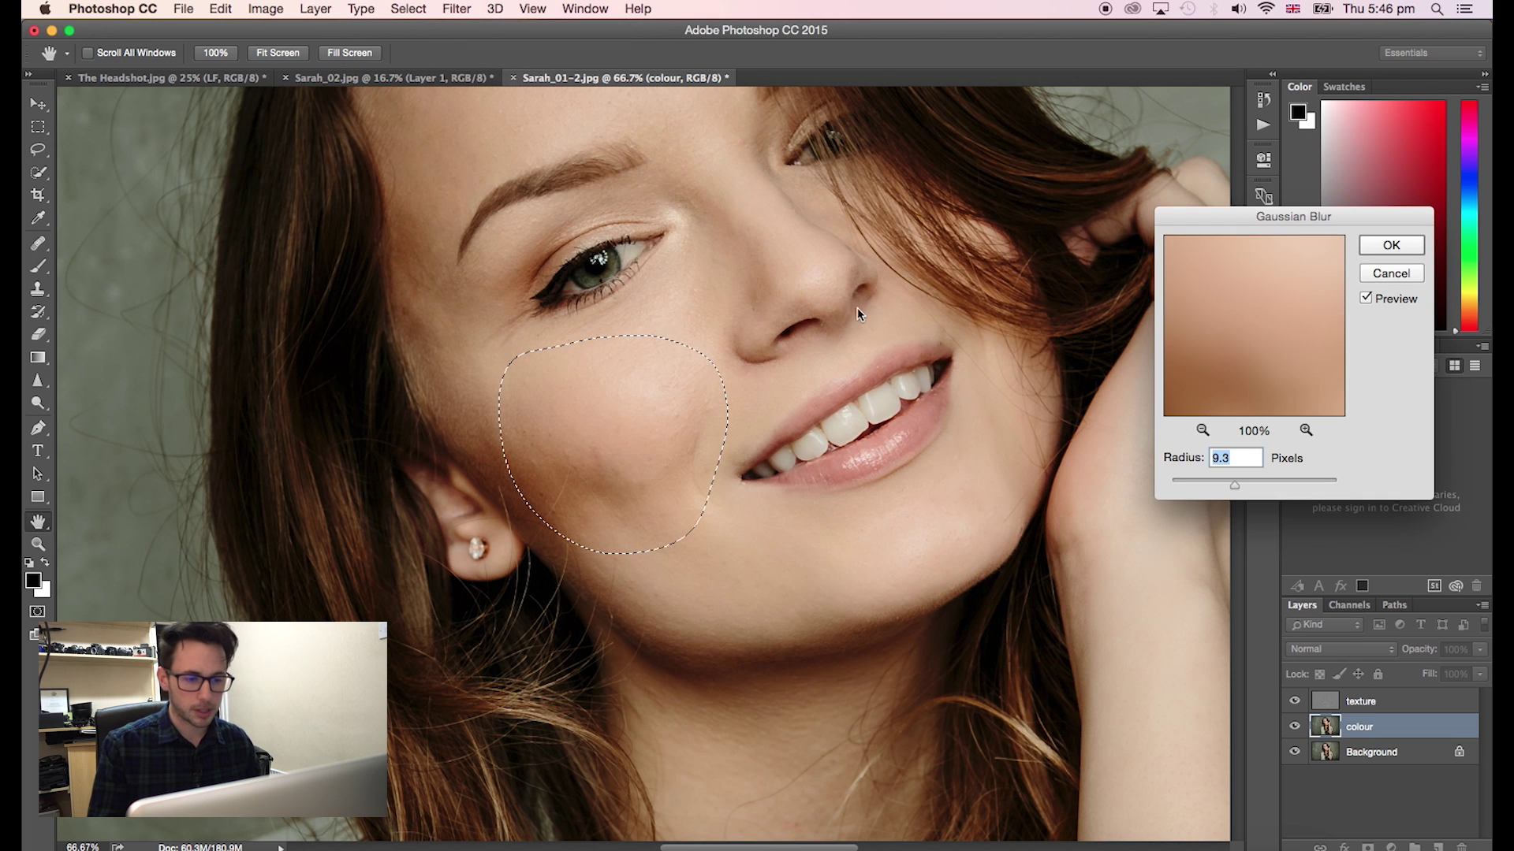
{"action": "left_click", "coordinate": [962, 403], "text": "super"}
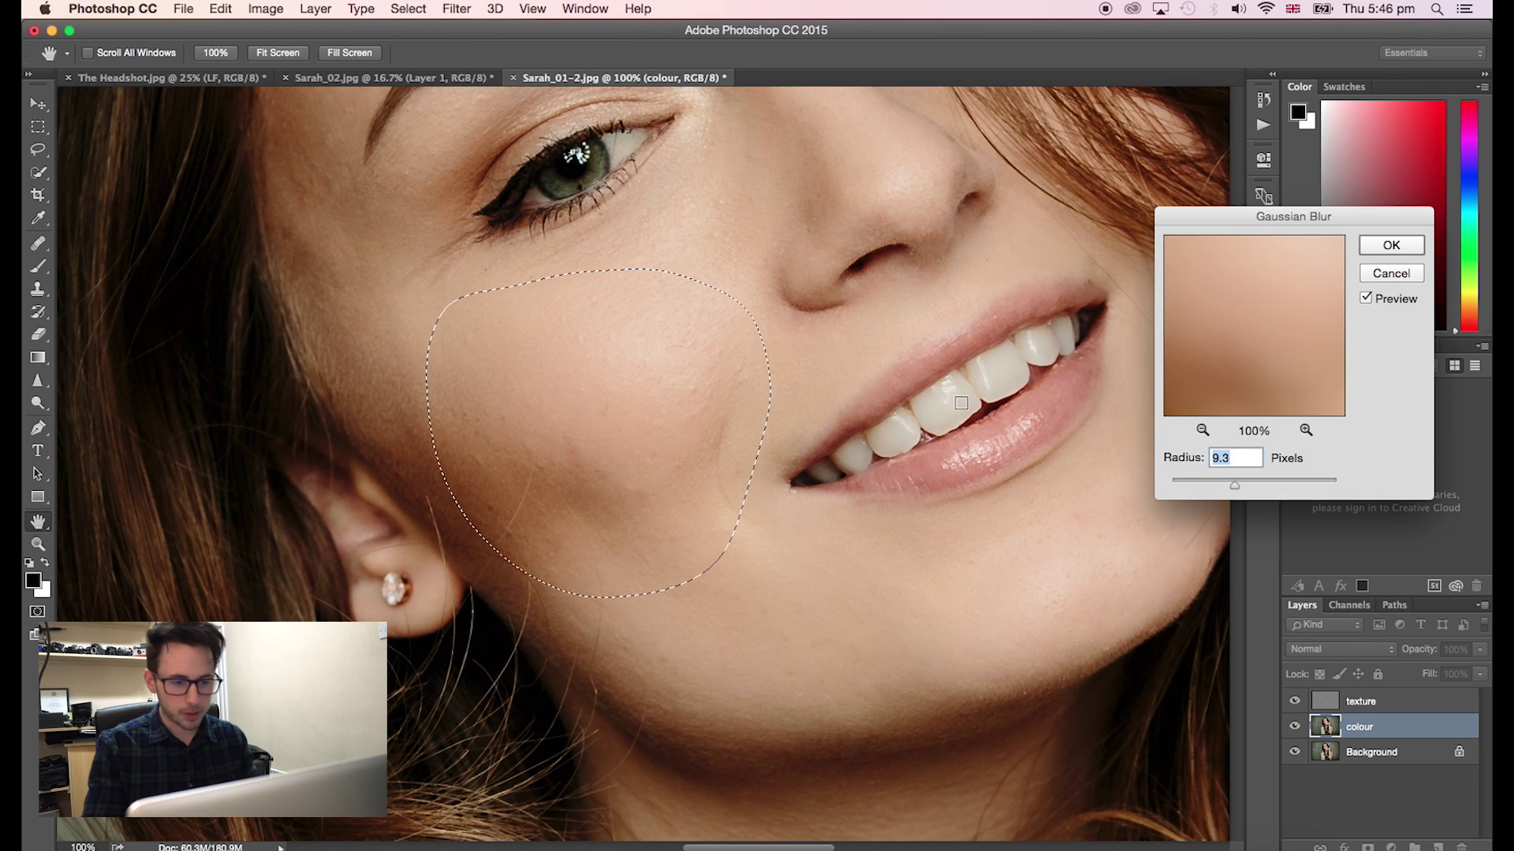
{"action": "left_click_drag", "start_coordinate": [1233, 485], "coordinate": [1156, 477]}
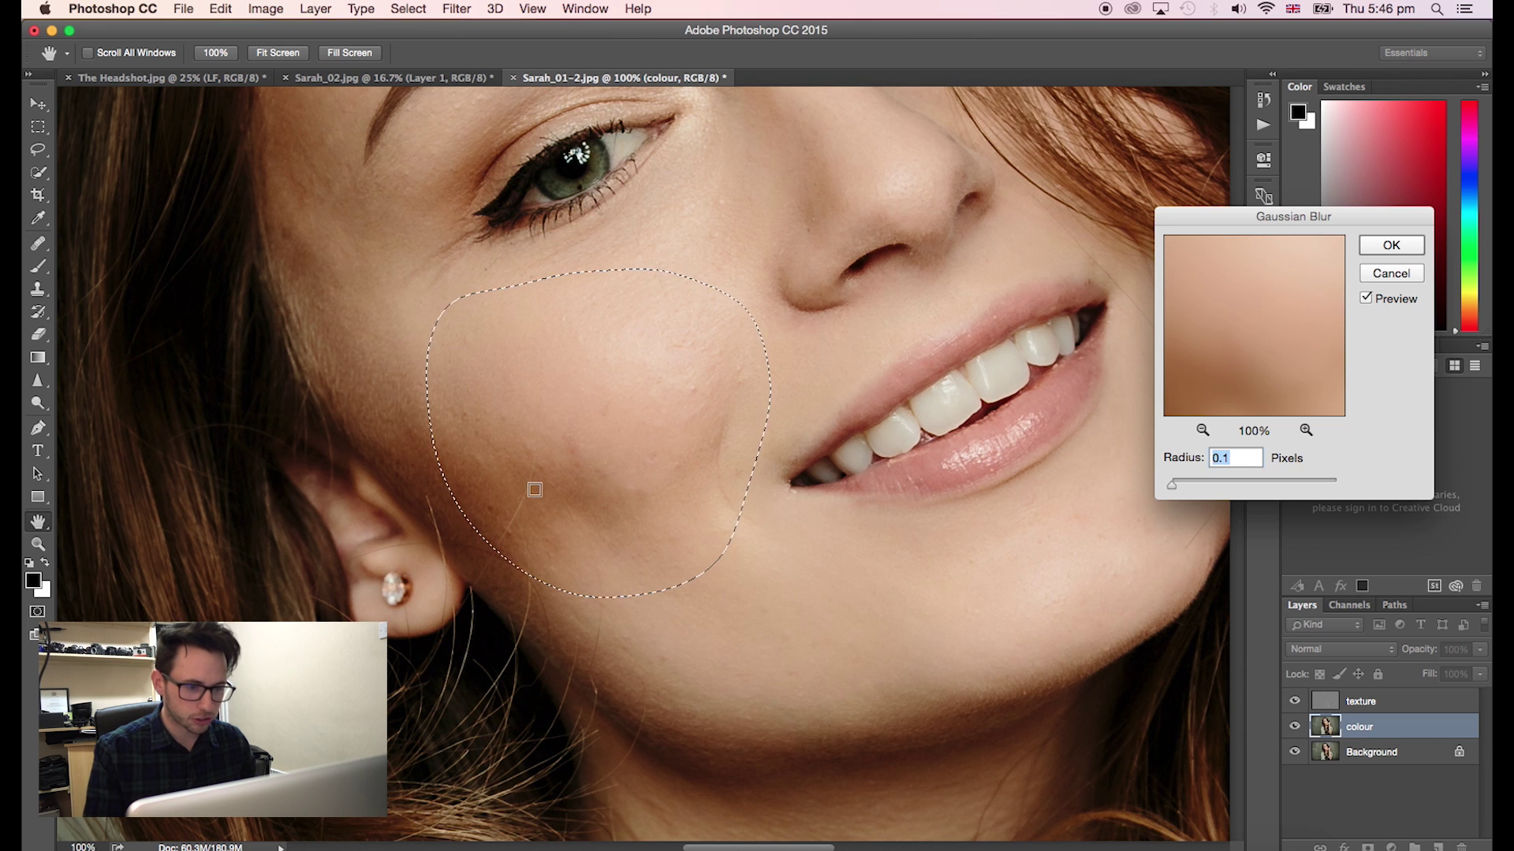
{"action": "left_click_drag", "start_coordinate": [1235, 486], "coordinate": [1246, 484]}
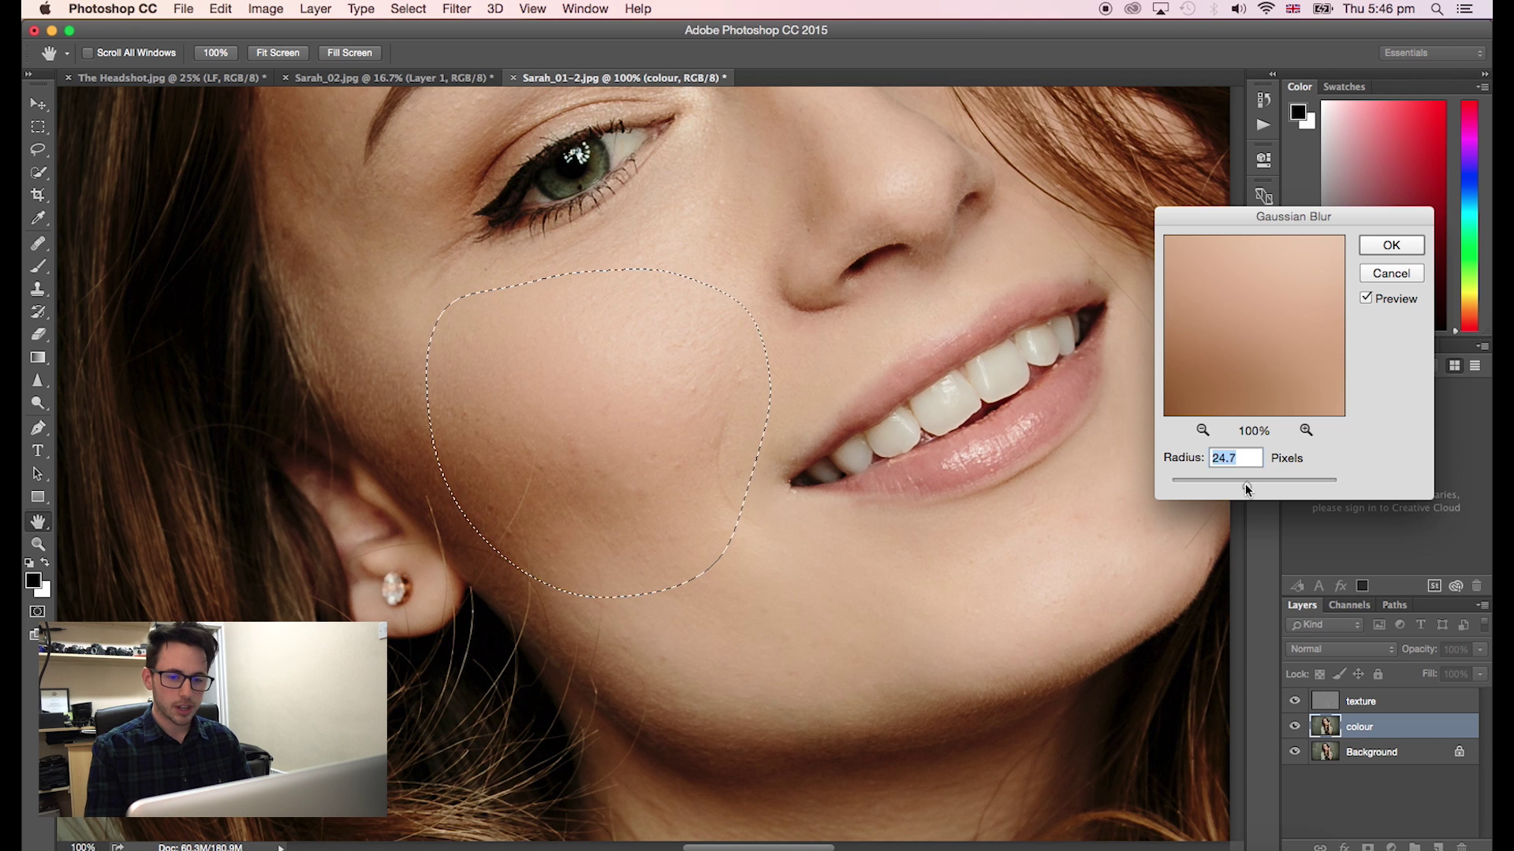
{"action": "left_click", "coordinate": [1392, 246]}
{"action": "key", "text": "super+d"}
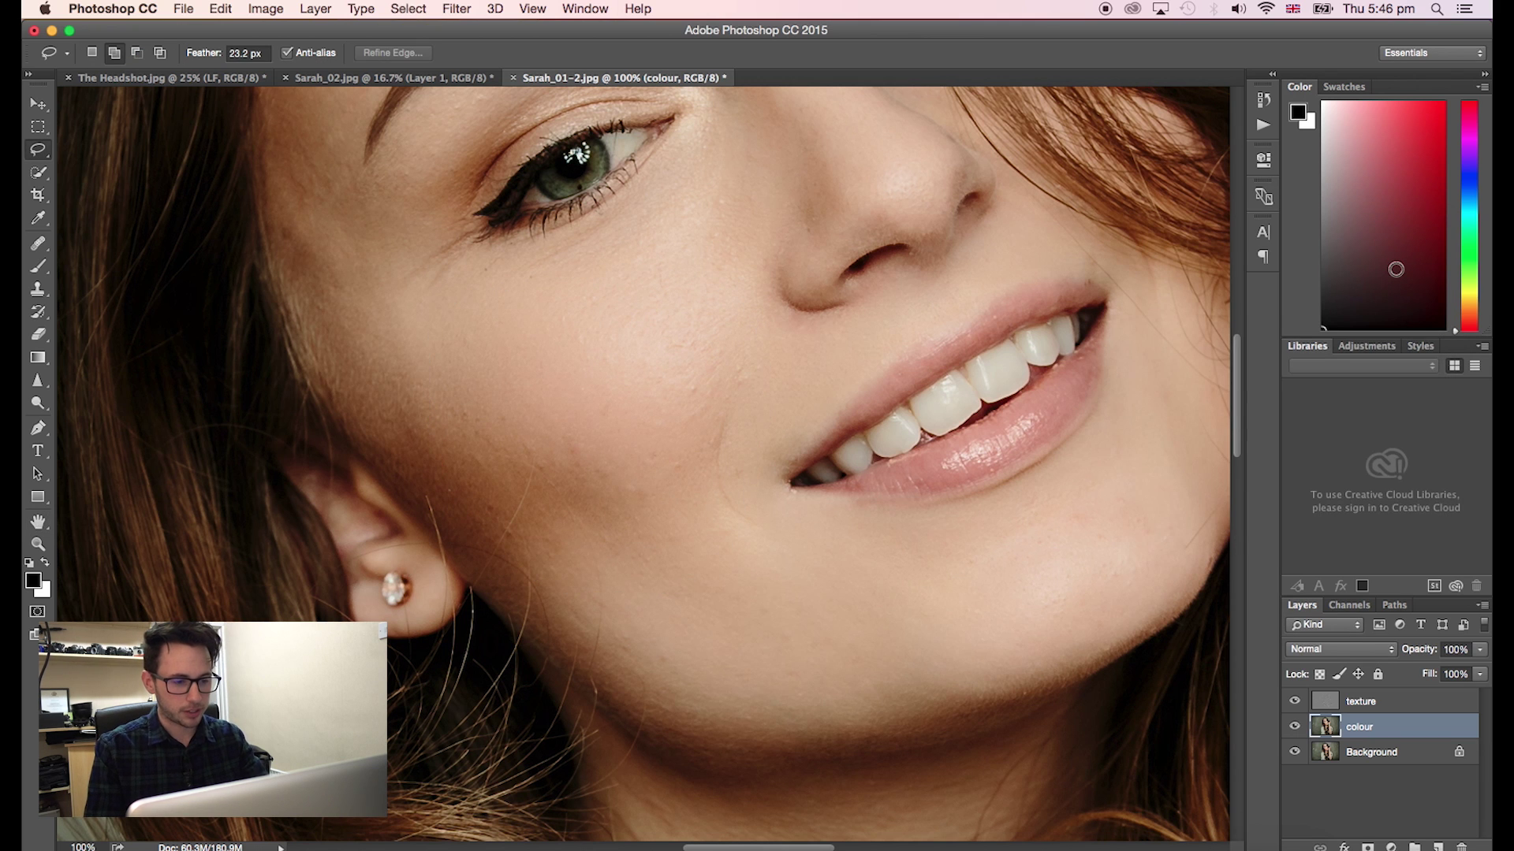
- Select the texture and colour layers together and put them in a new group above the Background
{"action": "key", "text": "super+minus"}
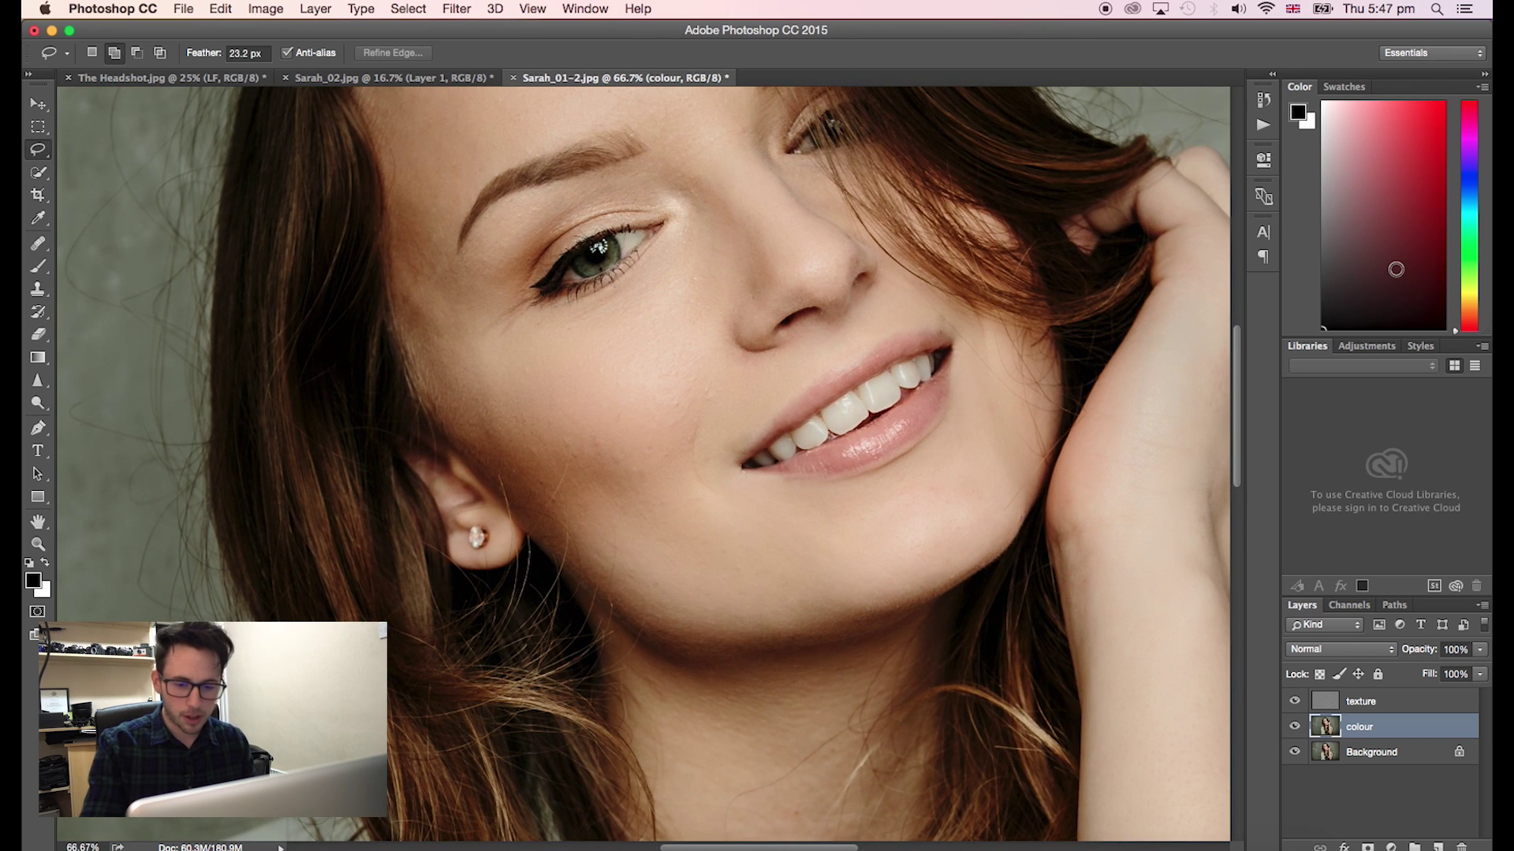
{"action": "left_click", "coordinate": [1359, 703]}
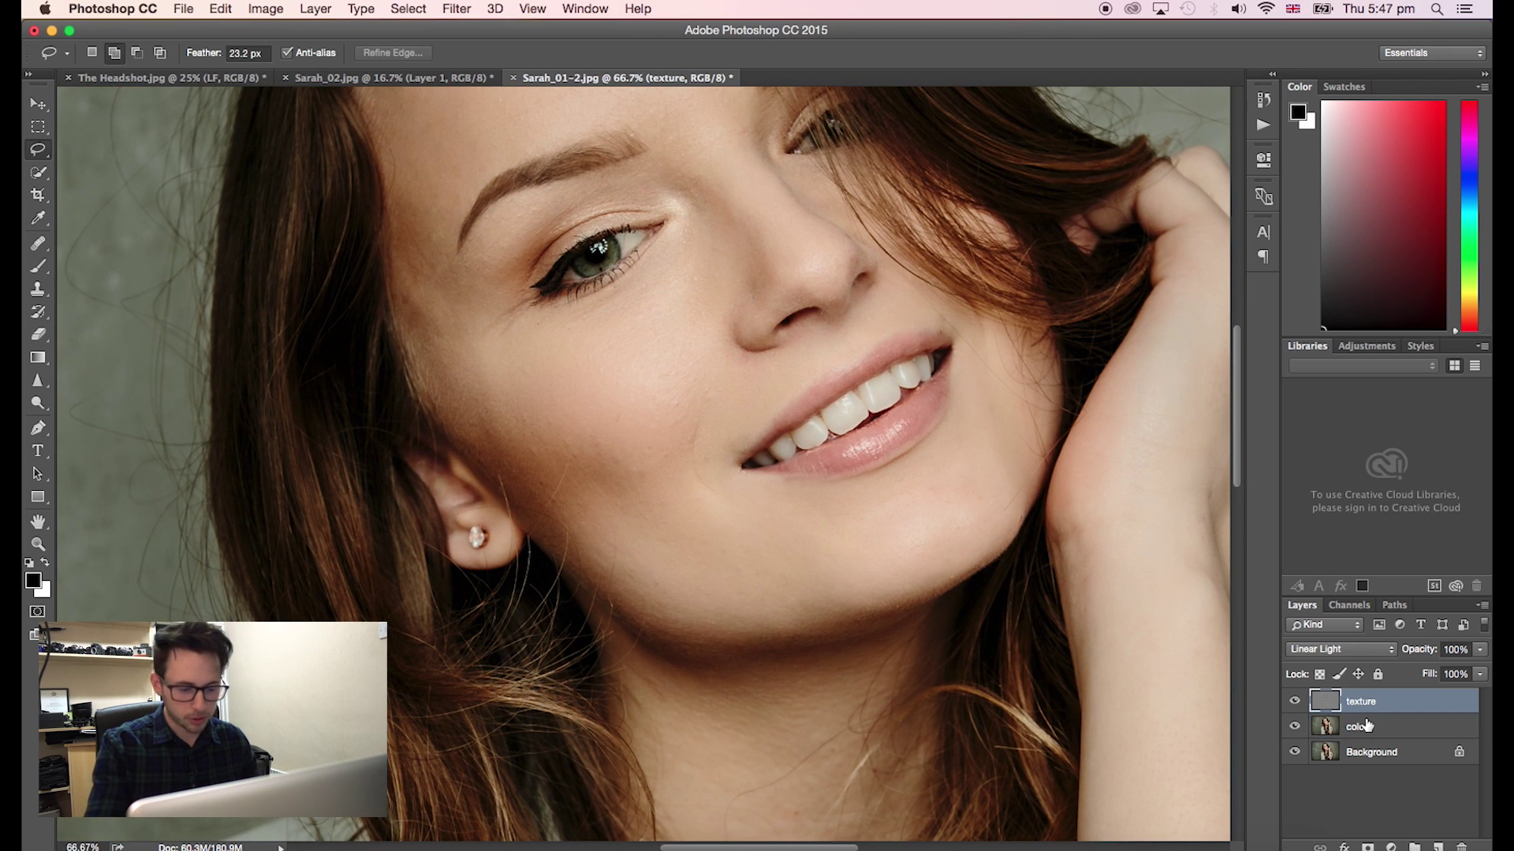
{"action": "left_click", "coordinate": [1368, 726], "text": "shift"}
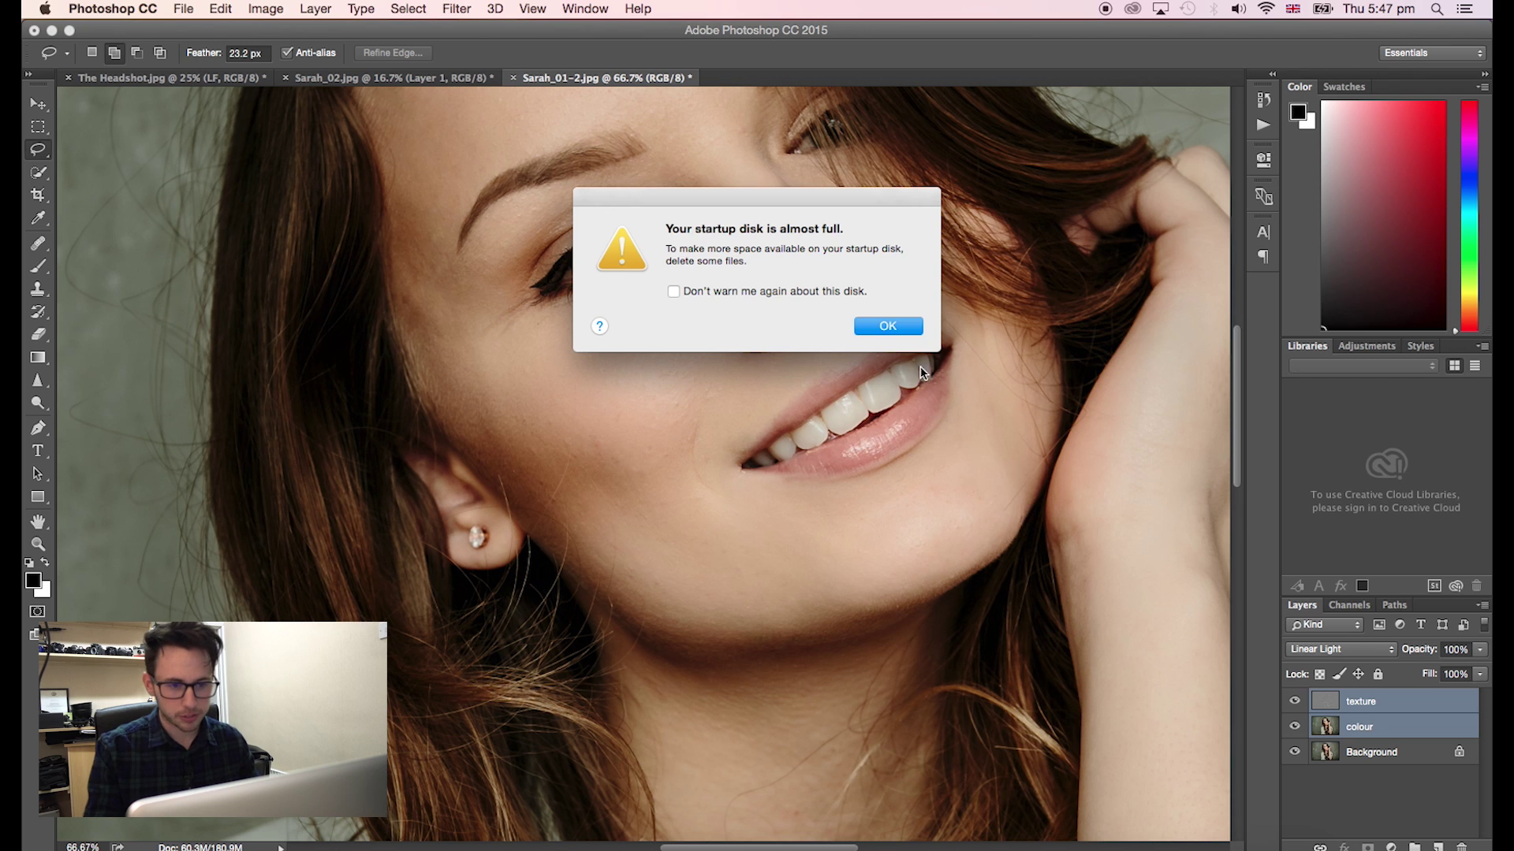
{"action": "left_click", "coordinate": [888, 326]}
{"action": "left_click_drag", "start_coordinate": [1389, 729], "coordinate": [1415, 848]}
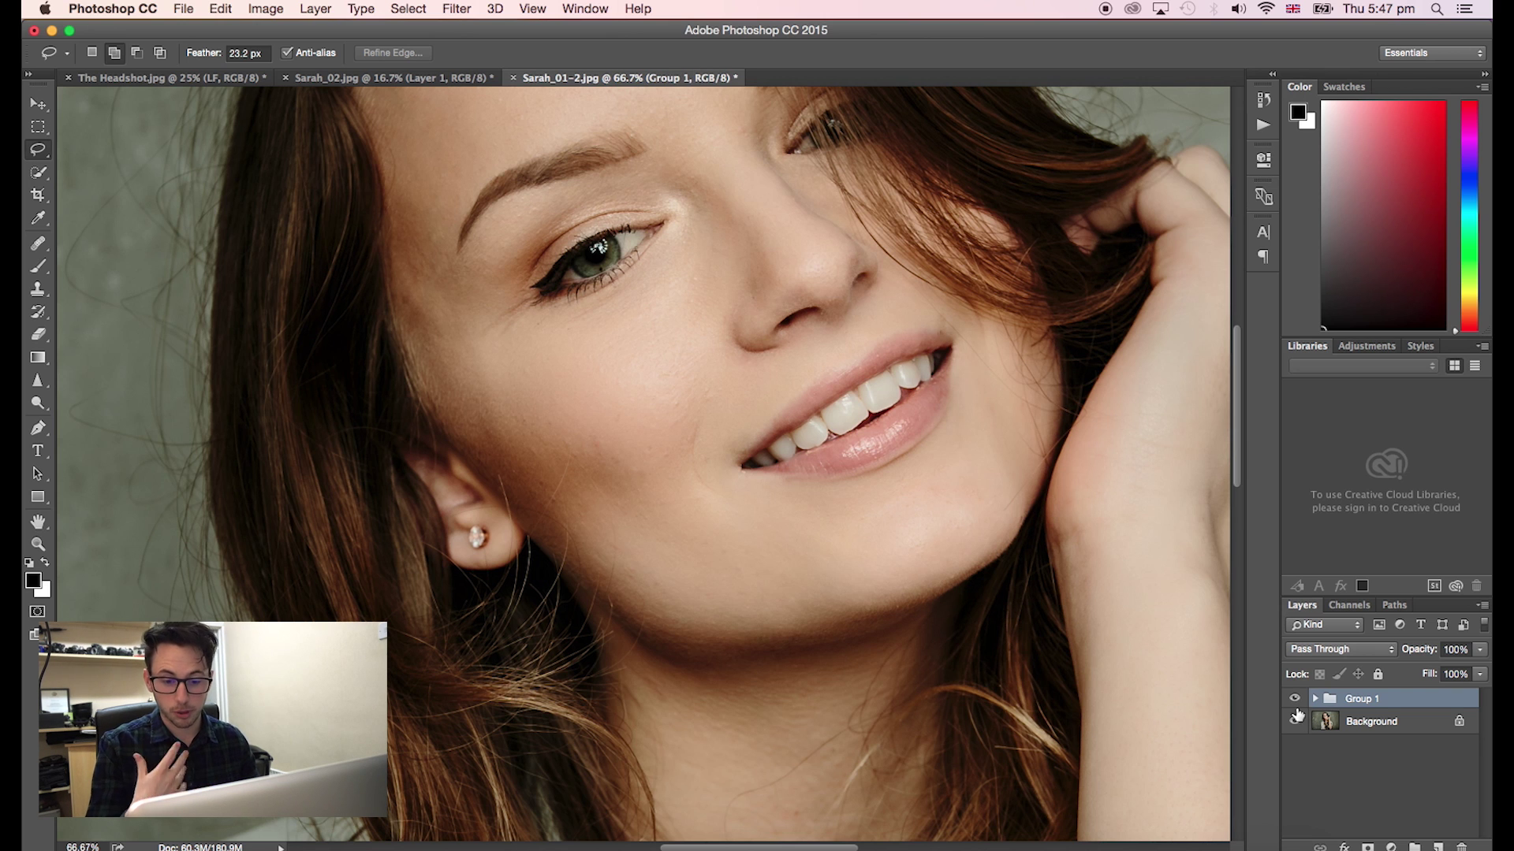
- Toggle Group 1's visibility repeatedly to compare the portrait before and after the cheek retouch
{"action": "left_click", "coordinate": [1294, 699]}
{"action": "left_click", "coordinate": [1294, 699]}
{"action": "left_click", "coordinate": [1295, 699]}
{"action": "left_click", "coordinate": [1294, 699]}
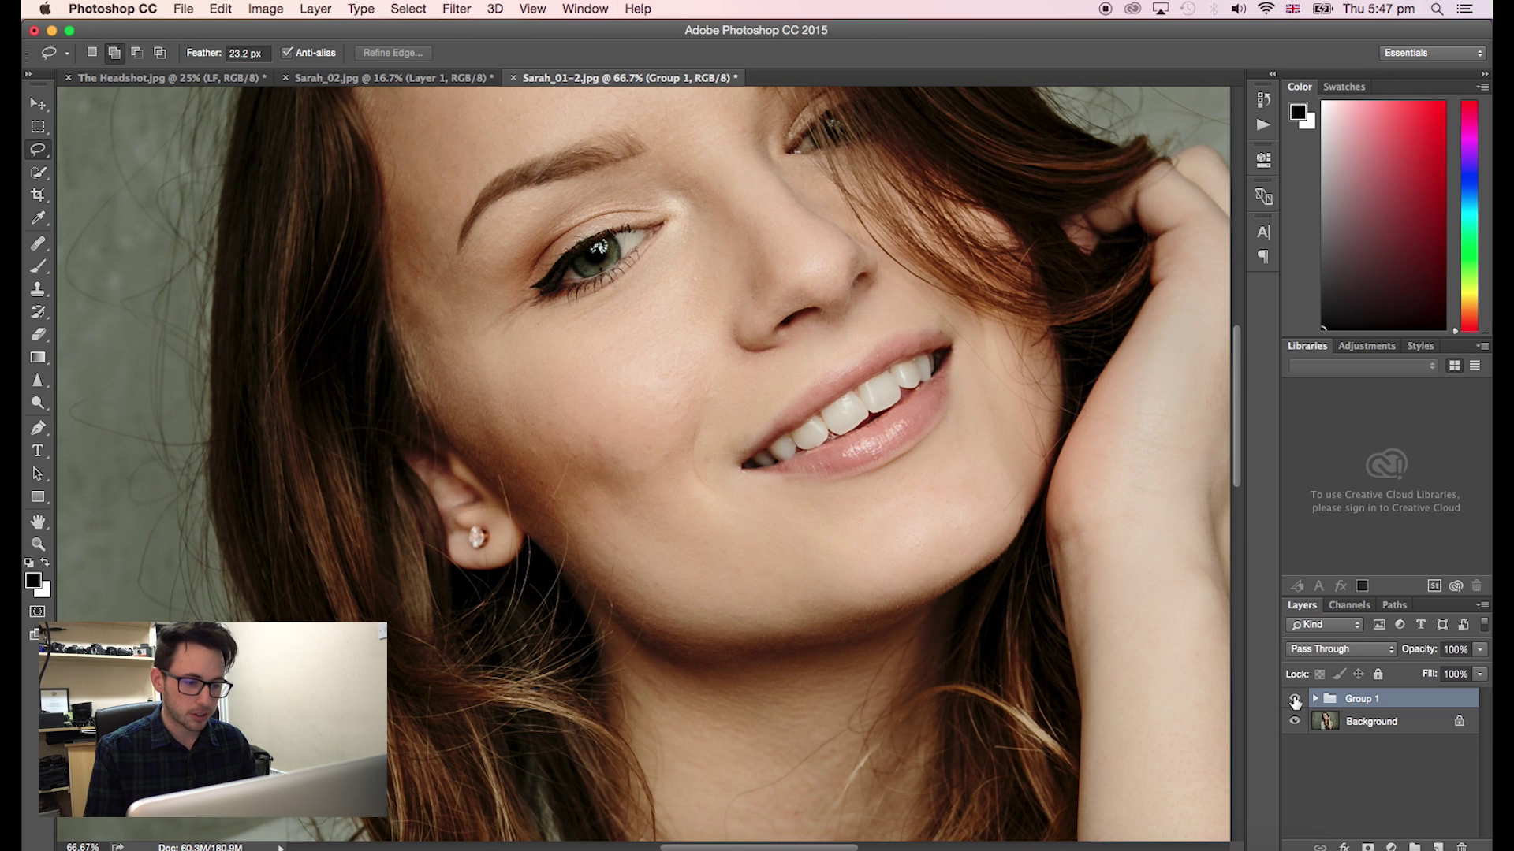
{"action": "left_click", "coordinate": [1295, 699]}
{"action": "left_click", "coordinate": [1294, 700]}
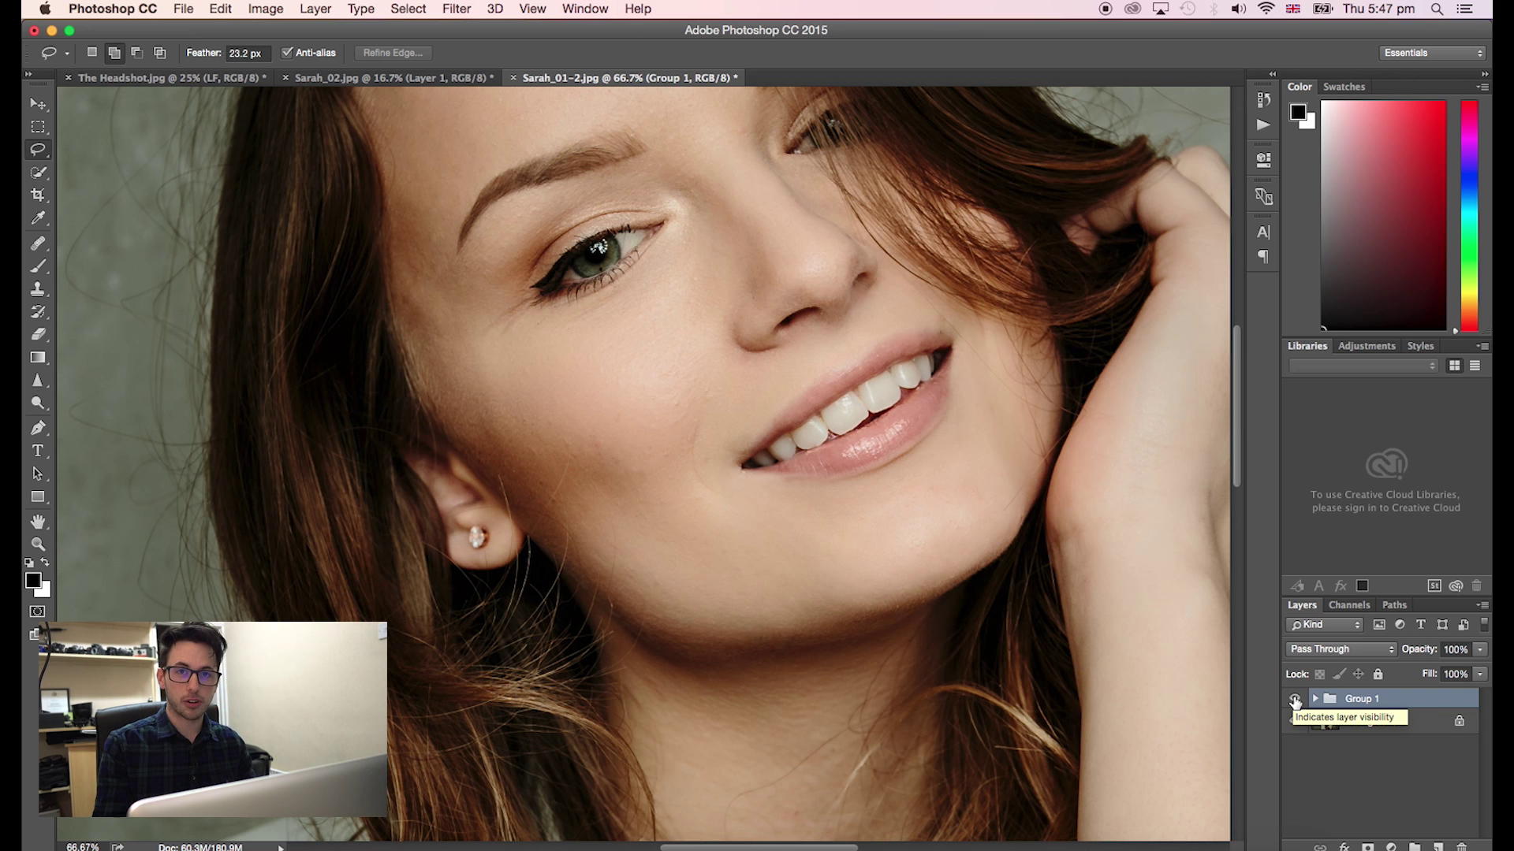
{"action": "left_click", "coordinate": [1294, 699]}
{"action": "left_click", "coordinate": [1295, 699]}
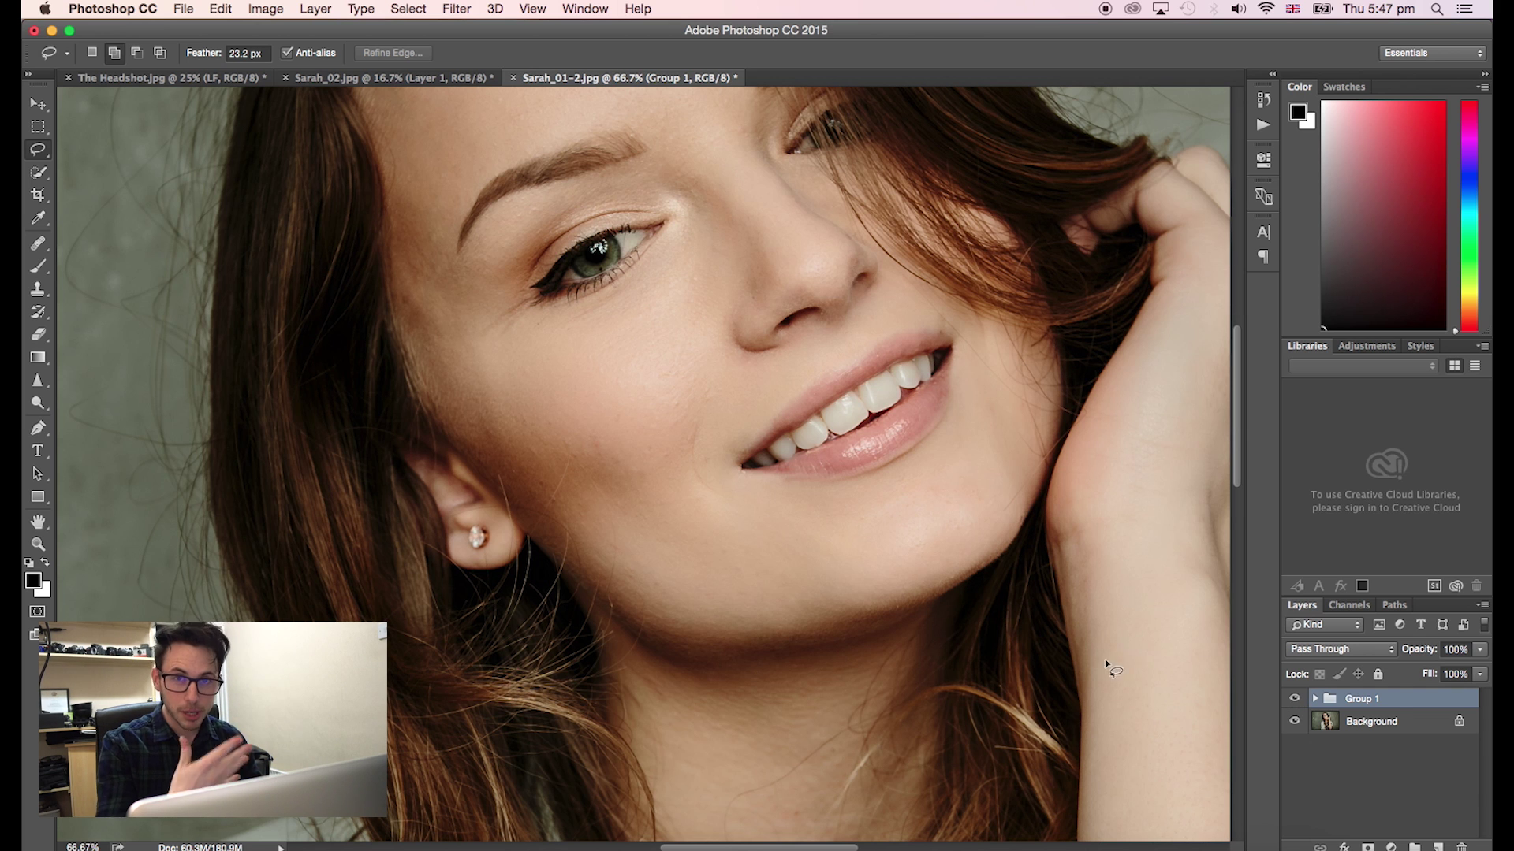
- Expand Group 1, activate the colour layer and make a freehand lasso selection around the chin below the lips
{"action": "scroll", "coordinate": [851, 607], "scroll_direction": "up", "scroll_amount": 5}
{"action": "scroll", "coordinate": [864, 611], "scroll_direction": "down", "scroll_amount": 2}
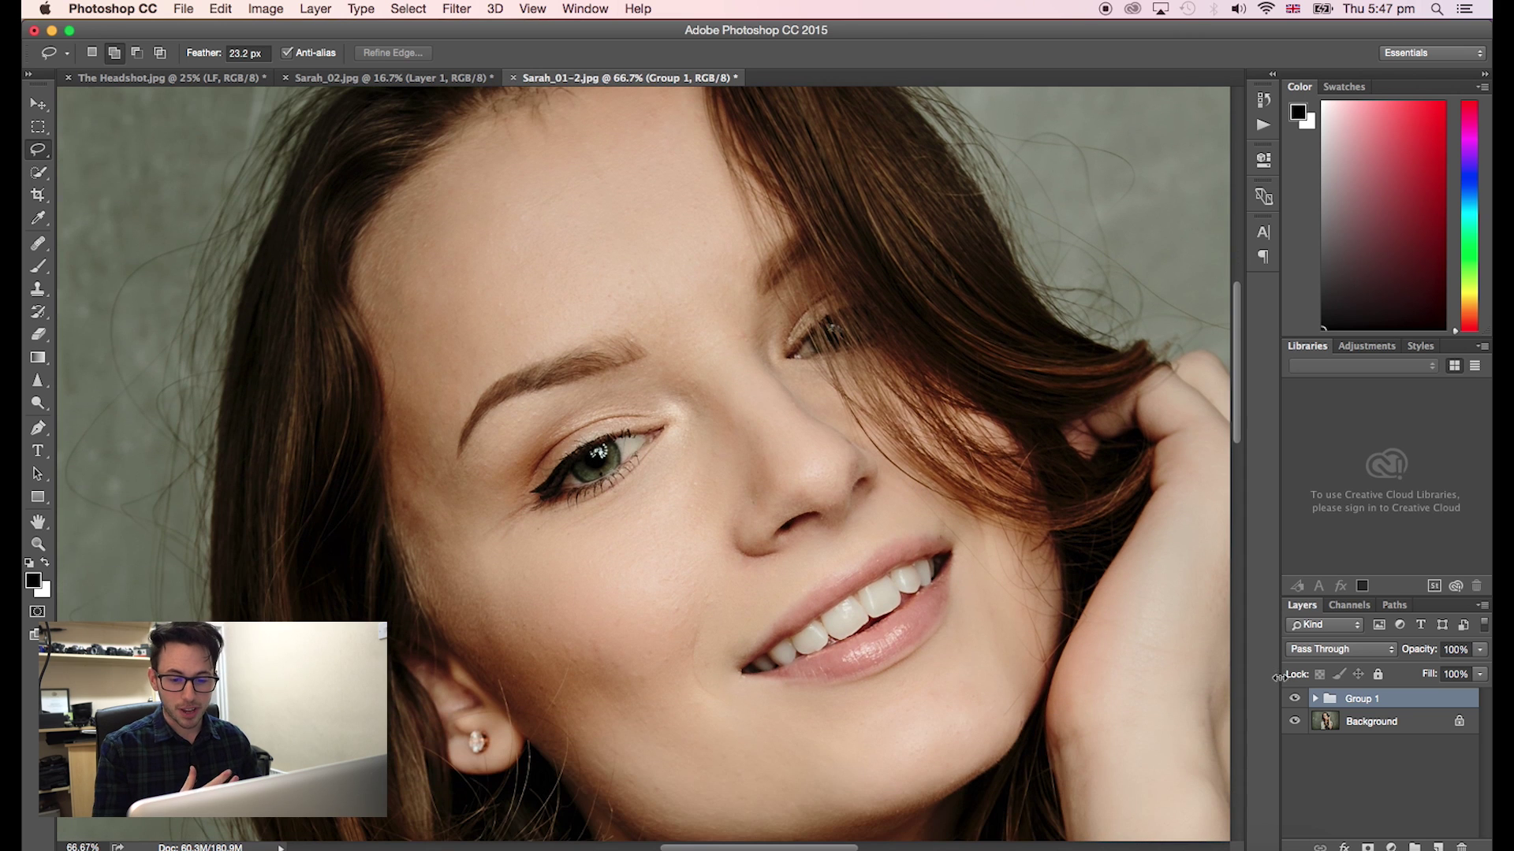
{"action": "left_click", "coordinate": [1315, 699]}
{"action": "left_click", "coordinate": [1377, 753]}
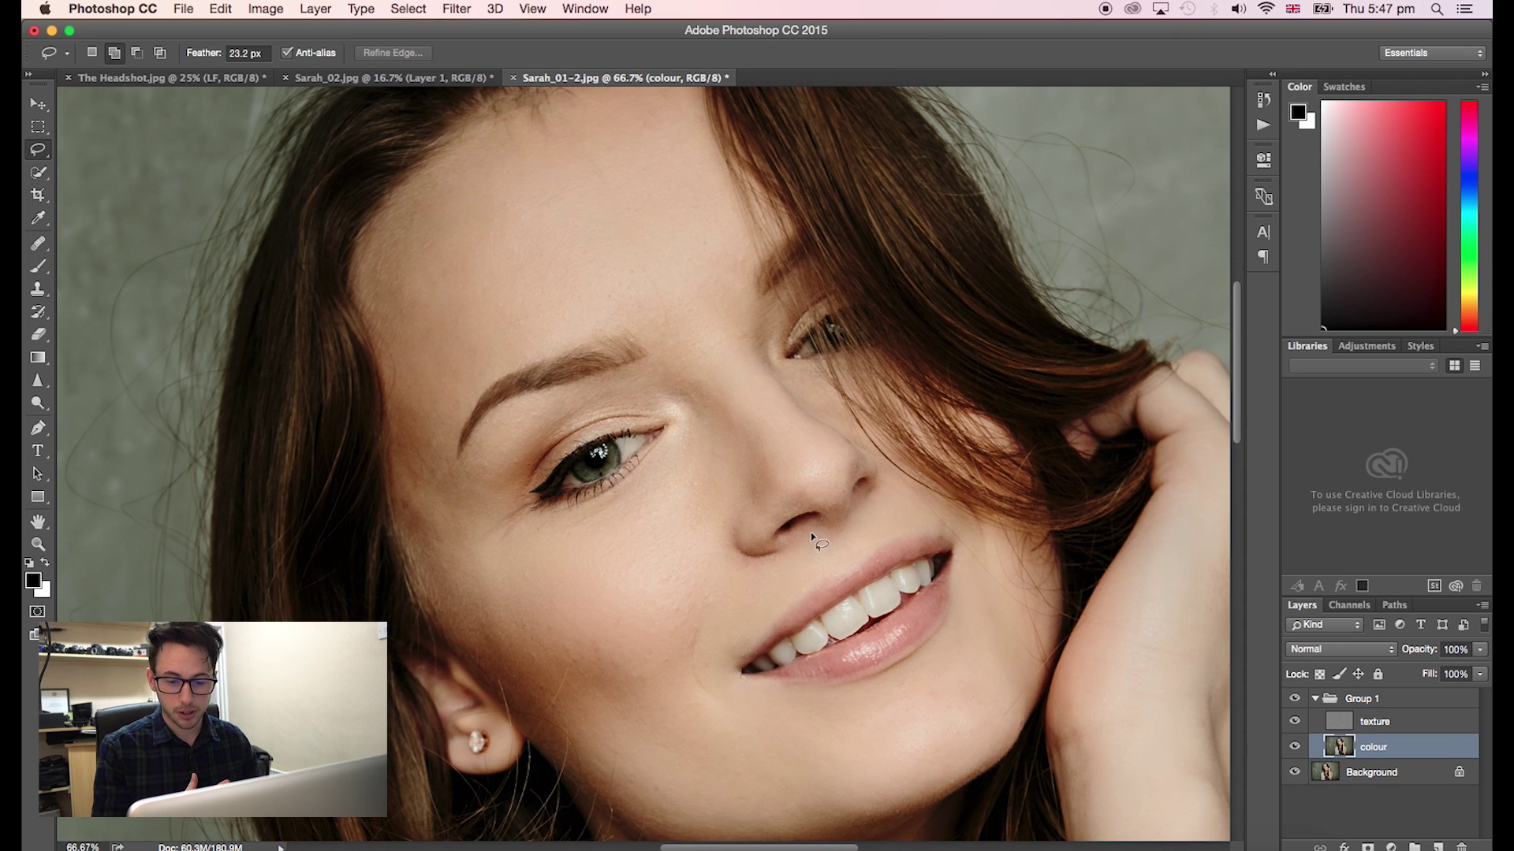
{"action": "scroll", "coordinate": [734, 345], "scroll_direction": "down", "scroll_amount": 3}
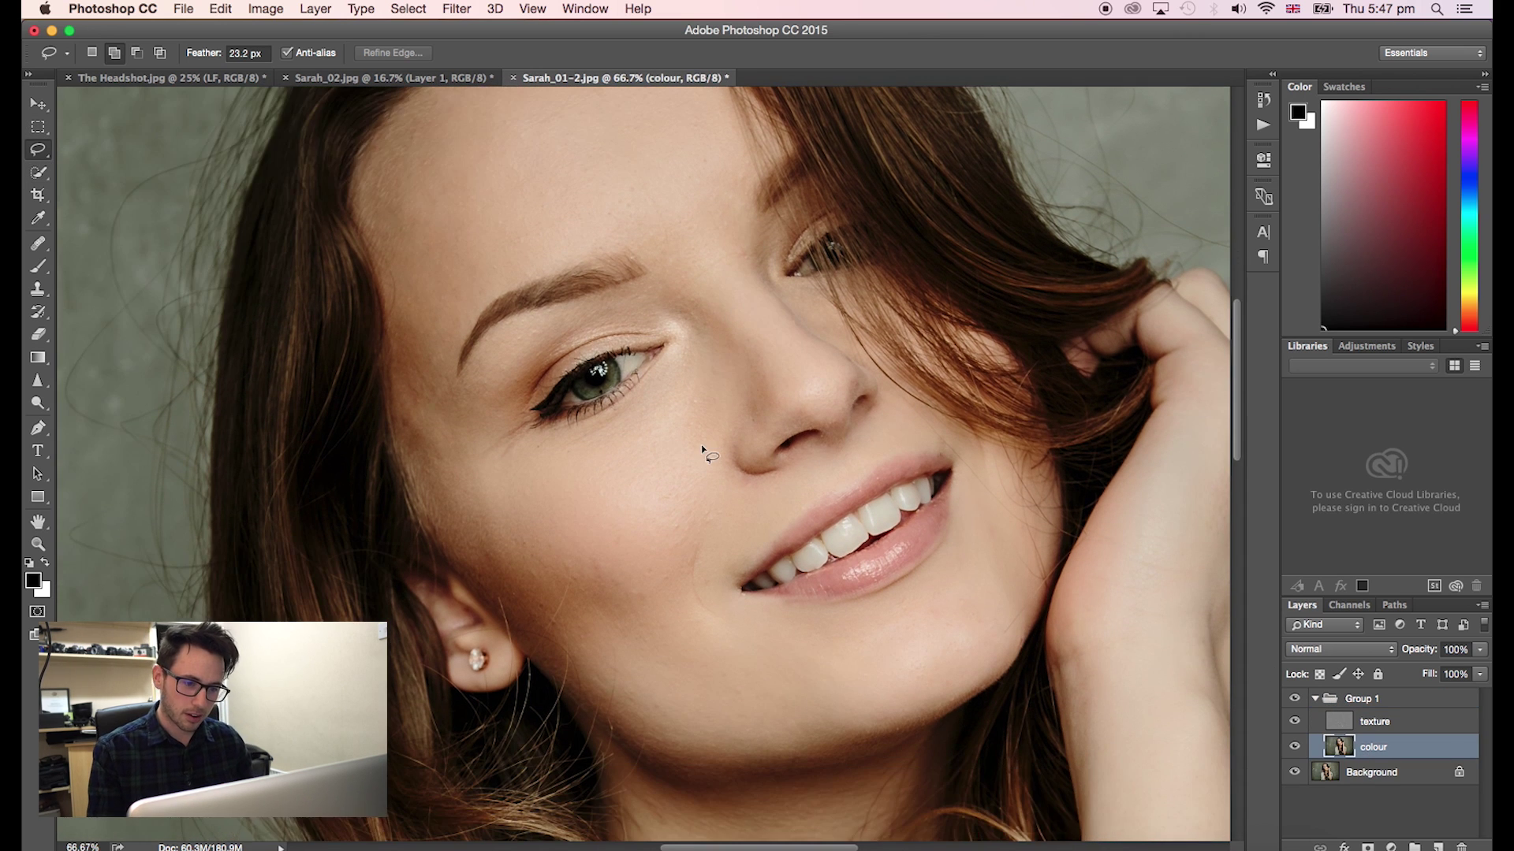
{"action": "mouse_move", "coordinate": [941, 477]}
{"action": "left_mouse_down"}
{"action": "mouse_move", "coordinate": [1004, 500]}
{"action": "mouse_move", "coordinate": [1016, 547]}
{"action": "left_mouse_up"}
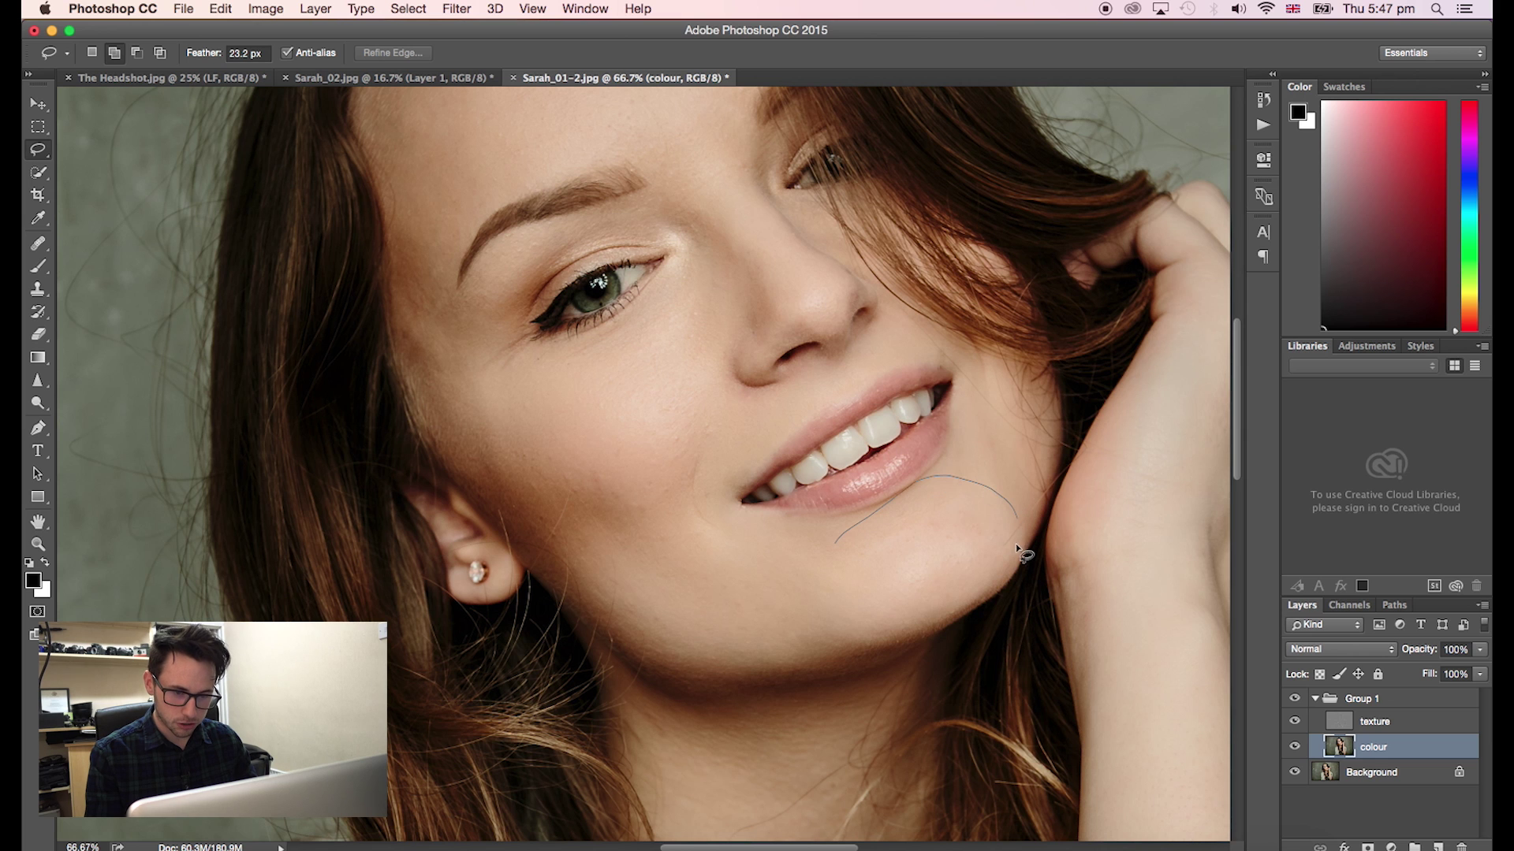
{"action": "mouse_move", "coordinate": [970, 604]}
{"action": "left_mouse_down"}
{"action": "mouse_move", "coordinate": [835, 647]}
{"action": "mouse_move", "coordinate": [784, 616]}
{"action": "mouse_move", "coordinate": [801, 561]}
{"action": "mouse_move", "coordinate": [887, 504]}
{"action": "left_mouse_up"}
- Apply a Gaussian Blur with a 9.3 pixel radius to the selected chin on the colour layer and deselect
{"action": "left_click", "coordinate": [456, 9]}
{"action": "mouse_move", "coordinate": [590, 219]}
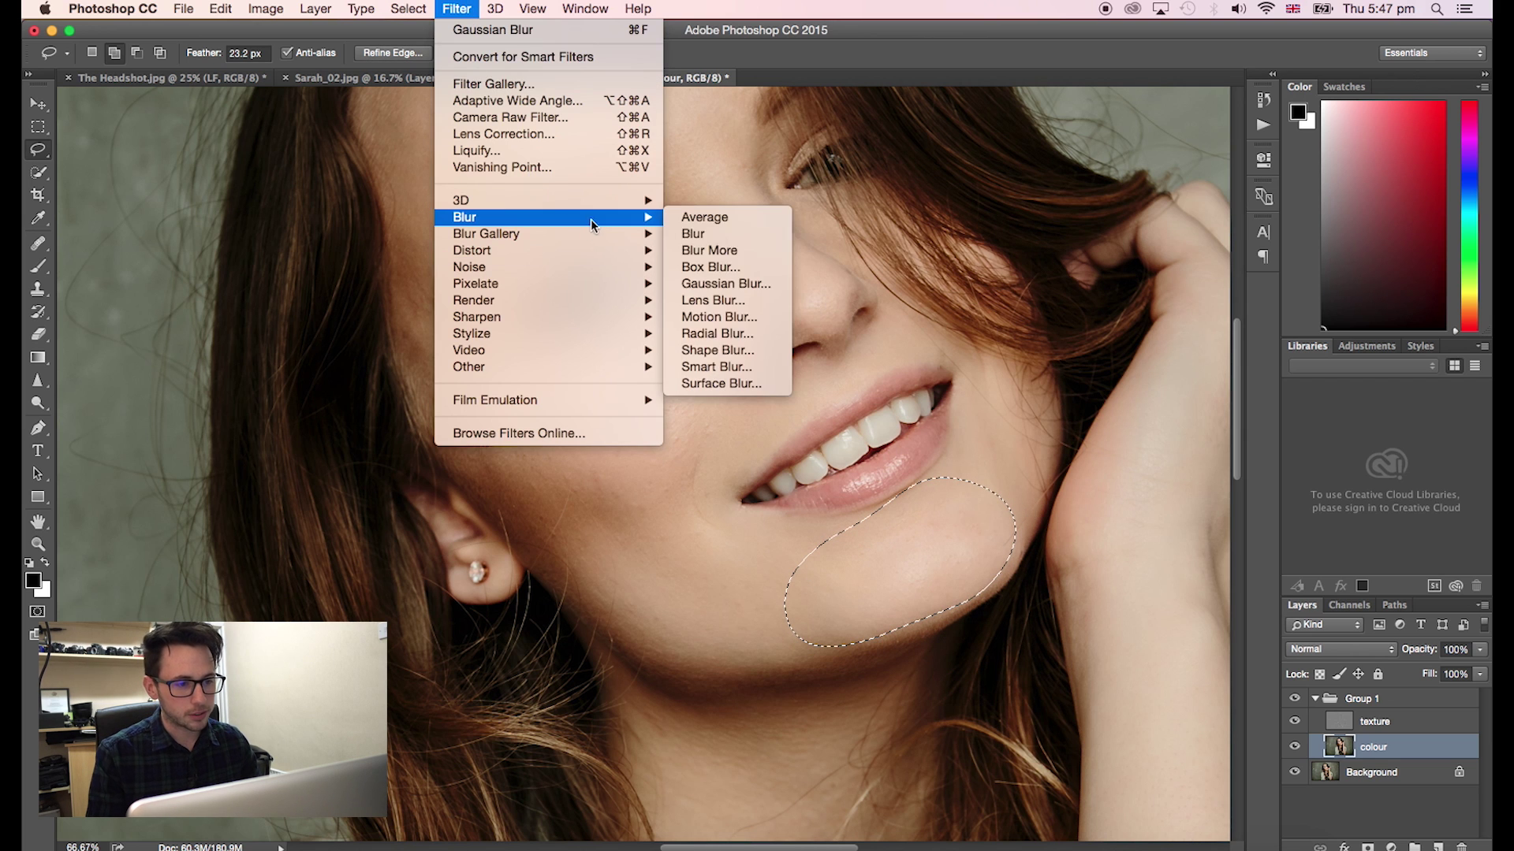
{"action": "left_click", "coordinate": [727, 284]}
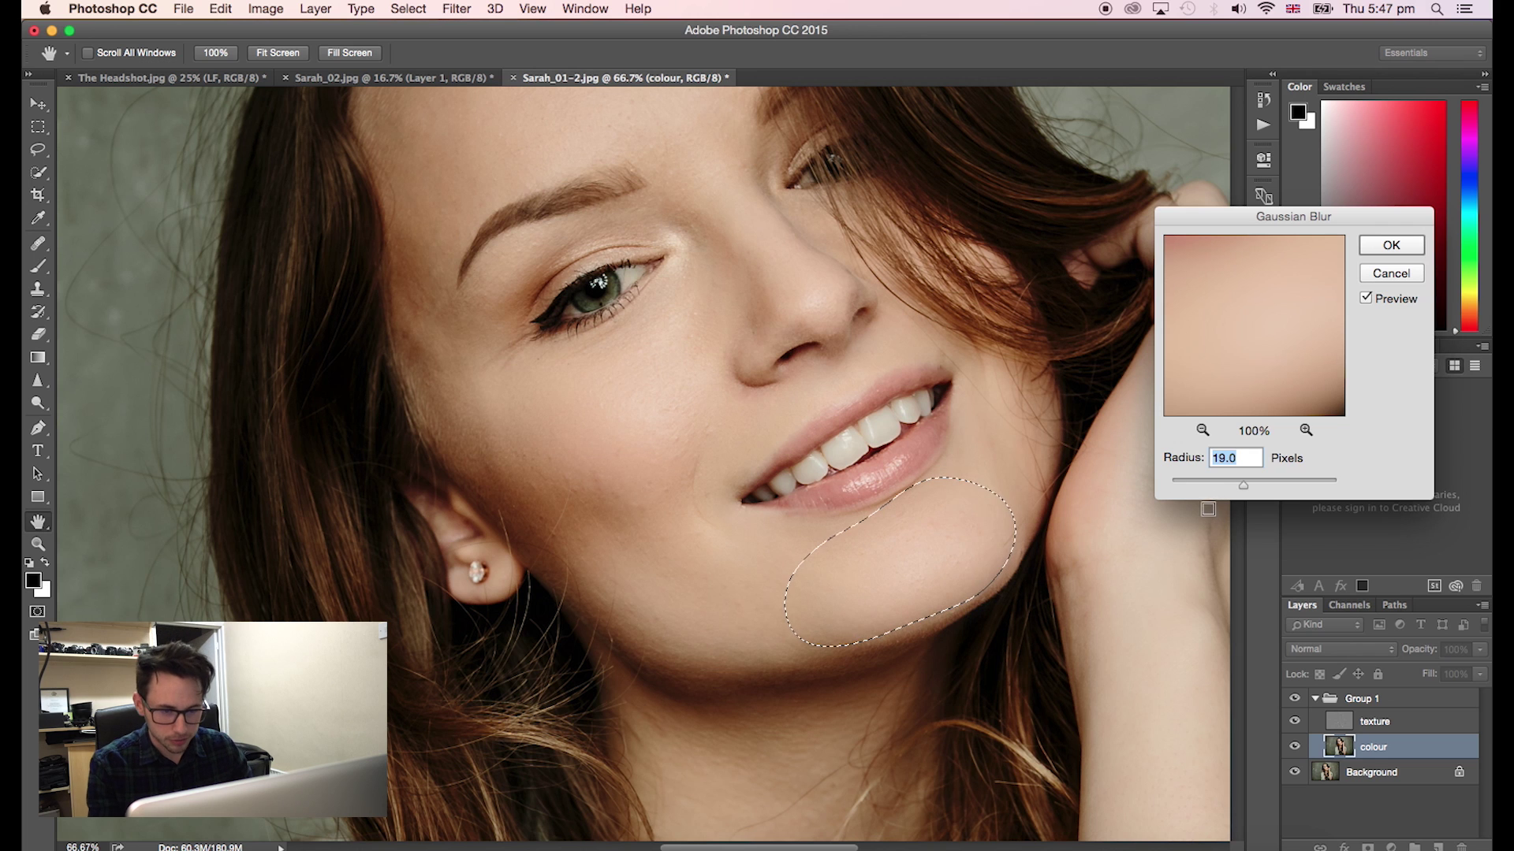
{"action": "mouse_move", "coordinate": [1242, 486]}
{"action": "left_mouse_down"}
{"action": "mouse_move", "coordinate": [1188, 486]}
{"action": "mouse_move", "coordinate": [1244, 484]}
{"action": "left_mouse_up"}
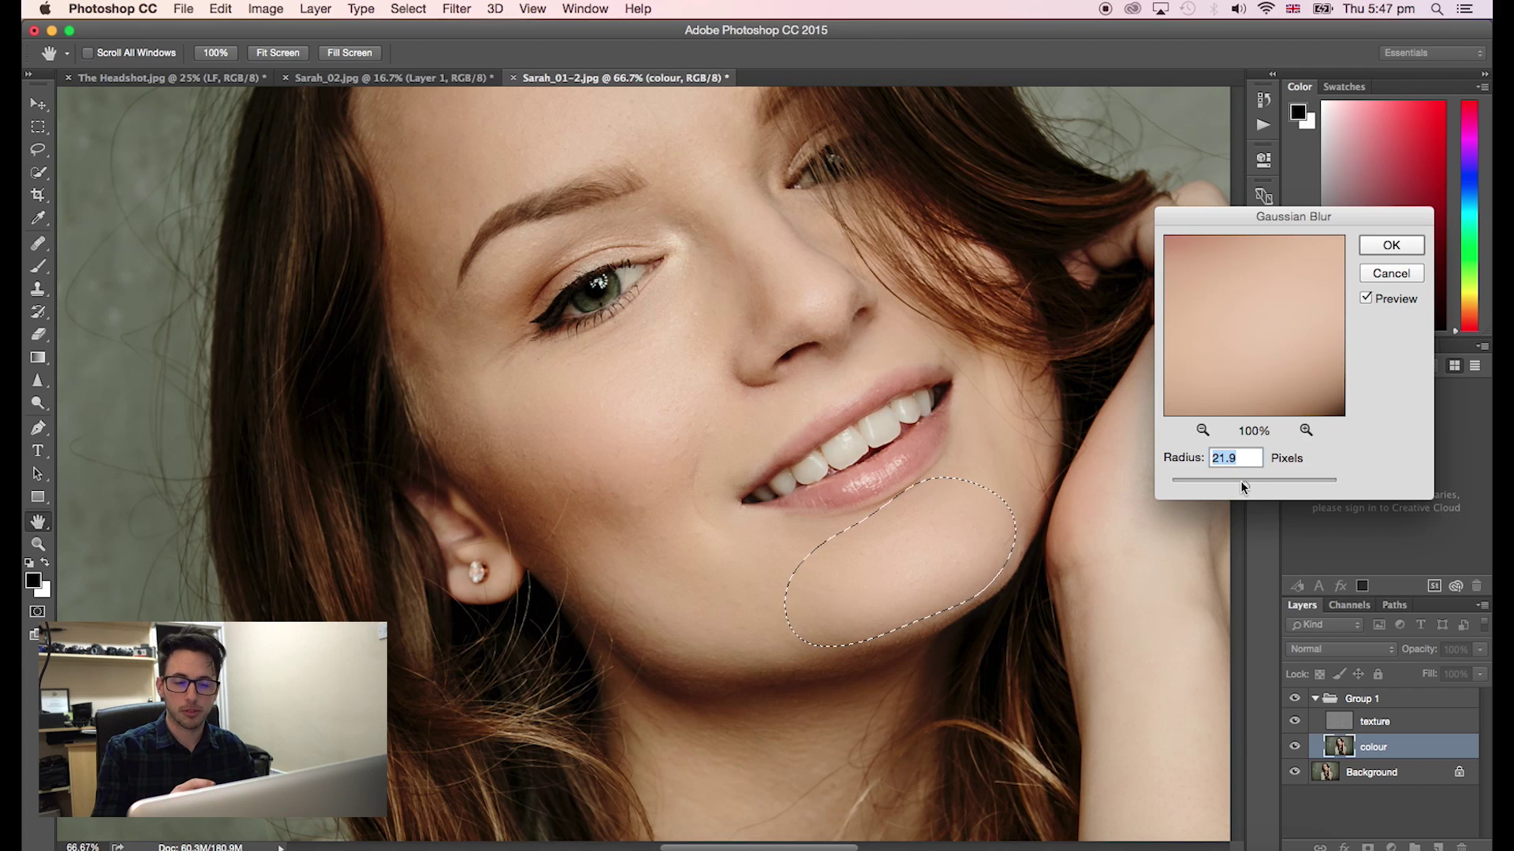
{"action": "left_click_drag", "start_coordinate": [1241, 484], "coordinate": [1299, 486]}
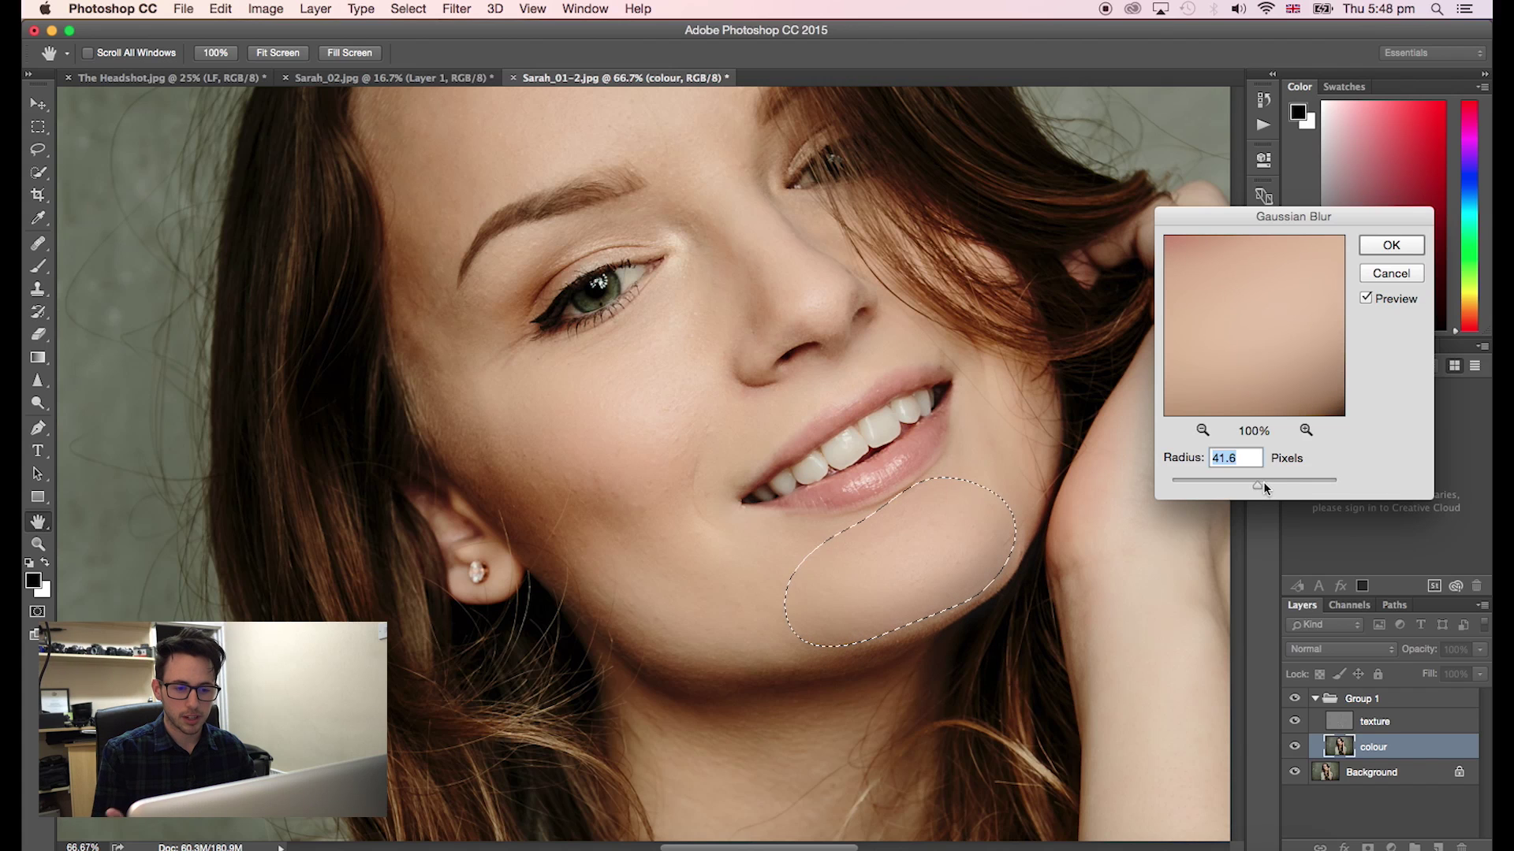
{"action": "left_click_drag", "start_coordinate": [1201, 486], "coordinate": [1236, 488]}
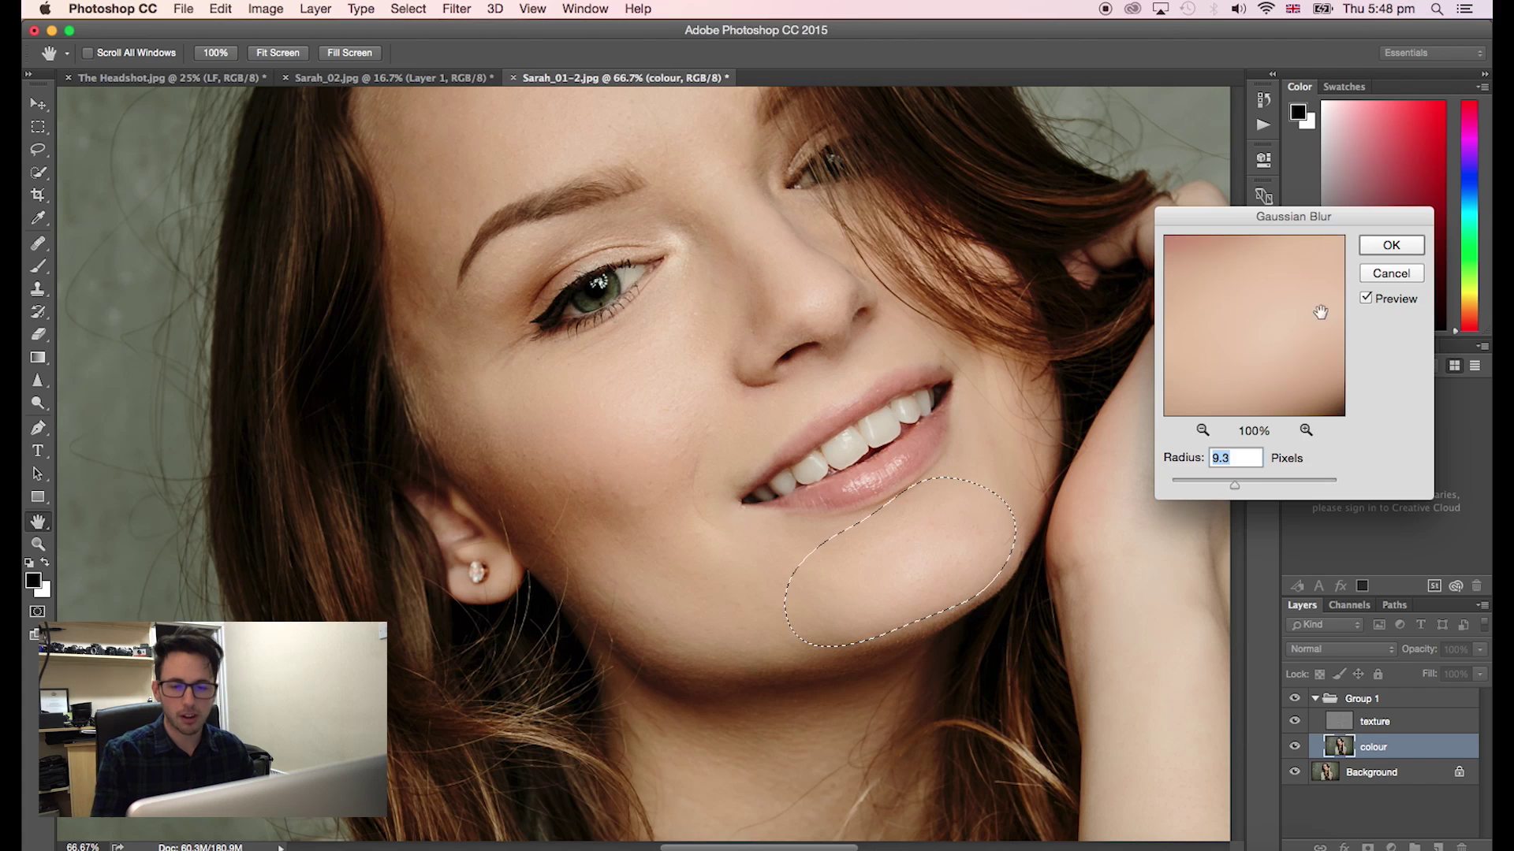
{"action": "left_click", "coordinate": [1403, 245]}
{"action": "key", "text": "super+d"}
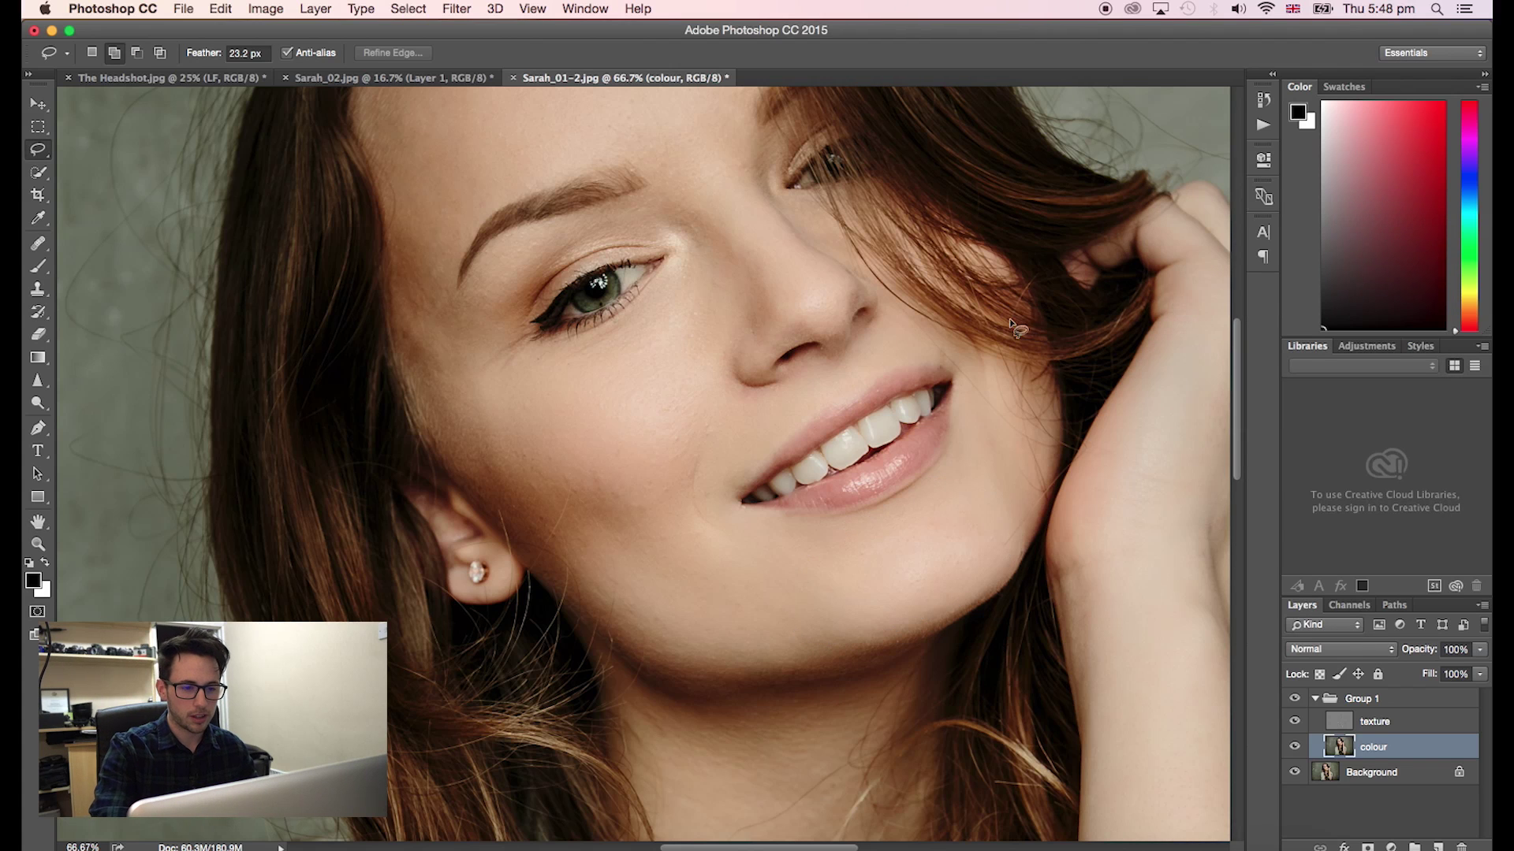
- Lasso the forehead above the eyebrow, apply a Gaussian Blur with a 17.6 pixel radius on the colour layer and deselect
{"action": "scroll", "coordinate": [1017, 329], "scroll_direction": "up", "scroll_amount": 5}
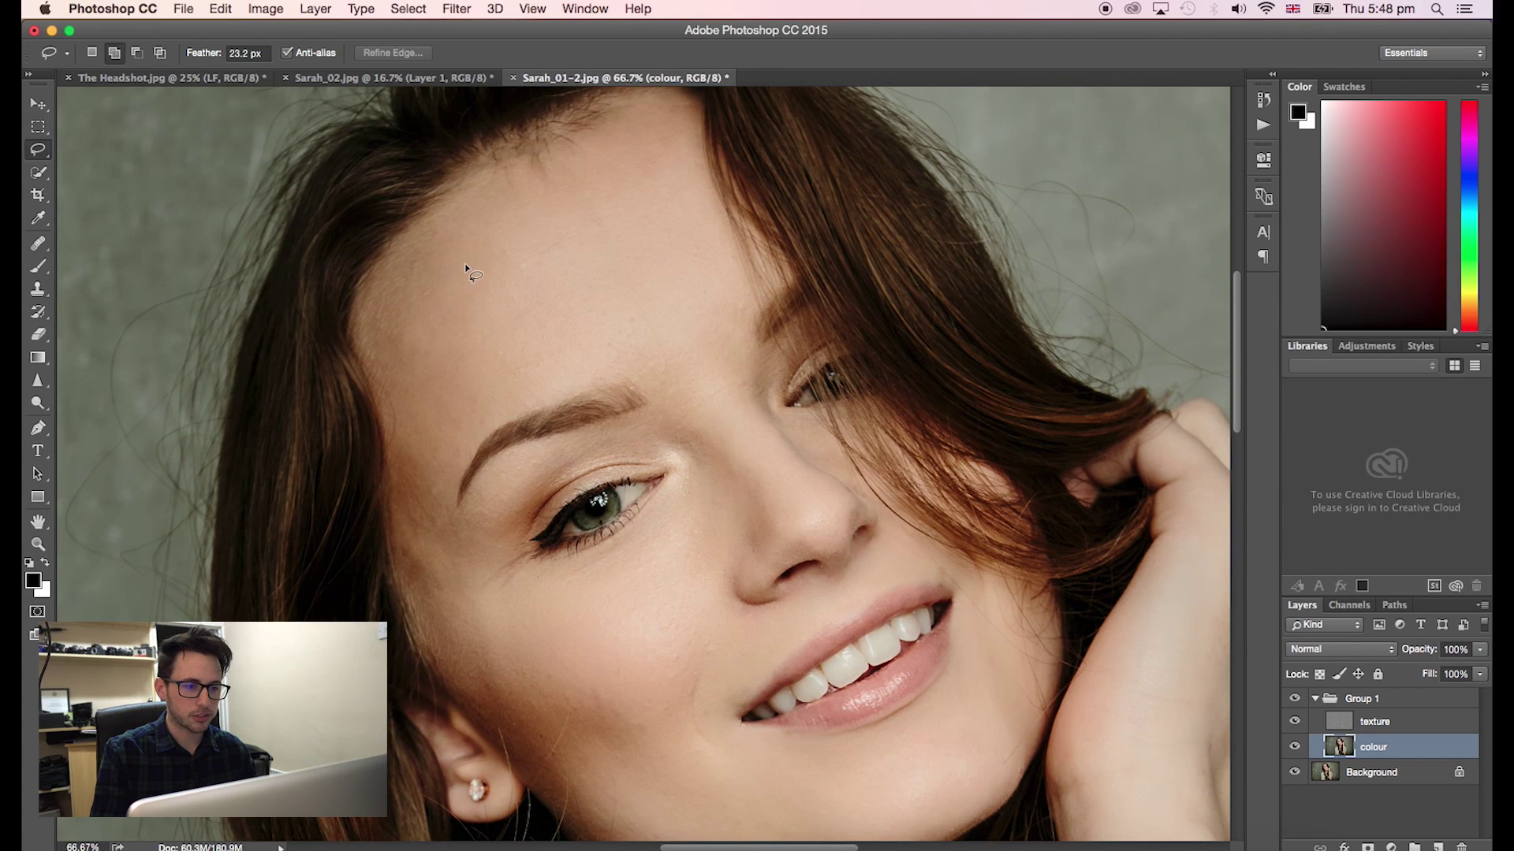
{"action": "left_click_drag", "start_coordinate": [709, 335], "coordinate": [544, 402]}
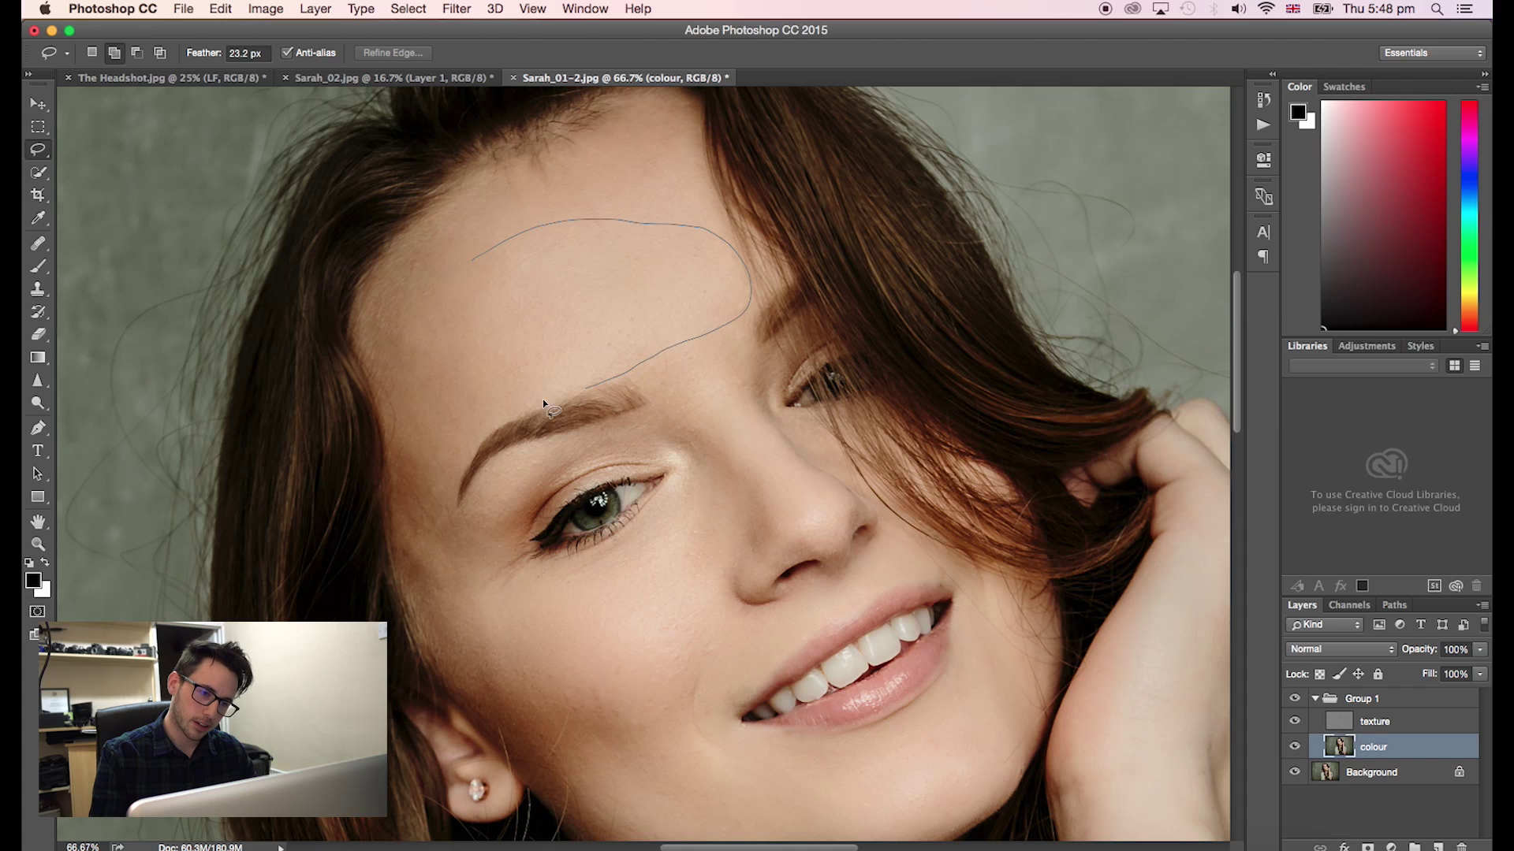
{"action": "mouse_move", "coordinate": [443, 336]}
{"action": "left_mouse_down"}
{"action": "mouse_move", "coordinate": [471, 263]}
{"action": "mouse_move", "coordinate": [517, 214]}
{"action": "mouse_move", "coordinate": [615, 181]}
{"action": "mouse_move", "coordinate": [693, 181]}
{"action": "left_mouse_up"}
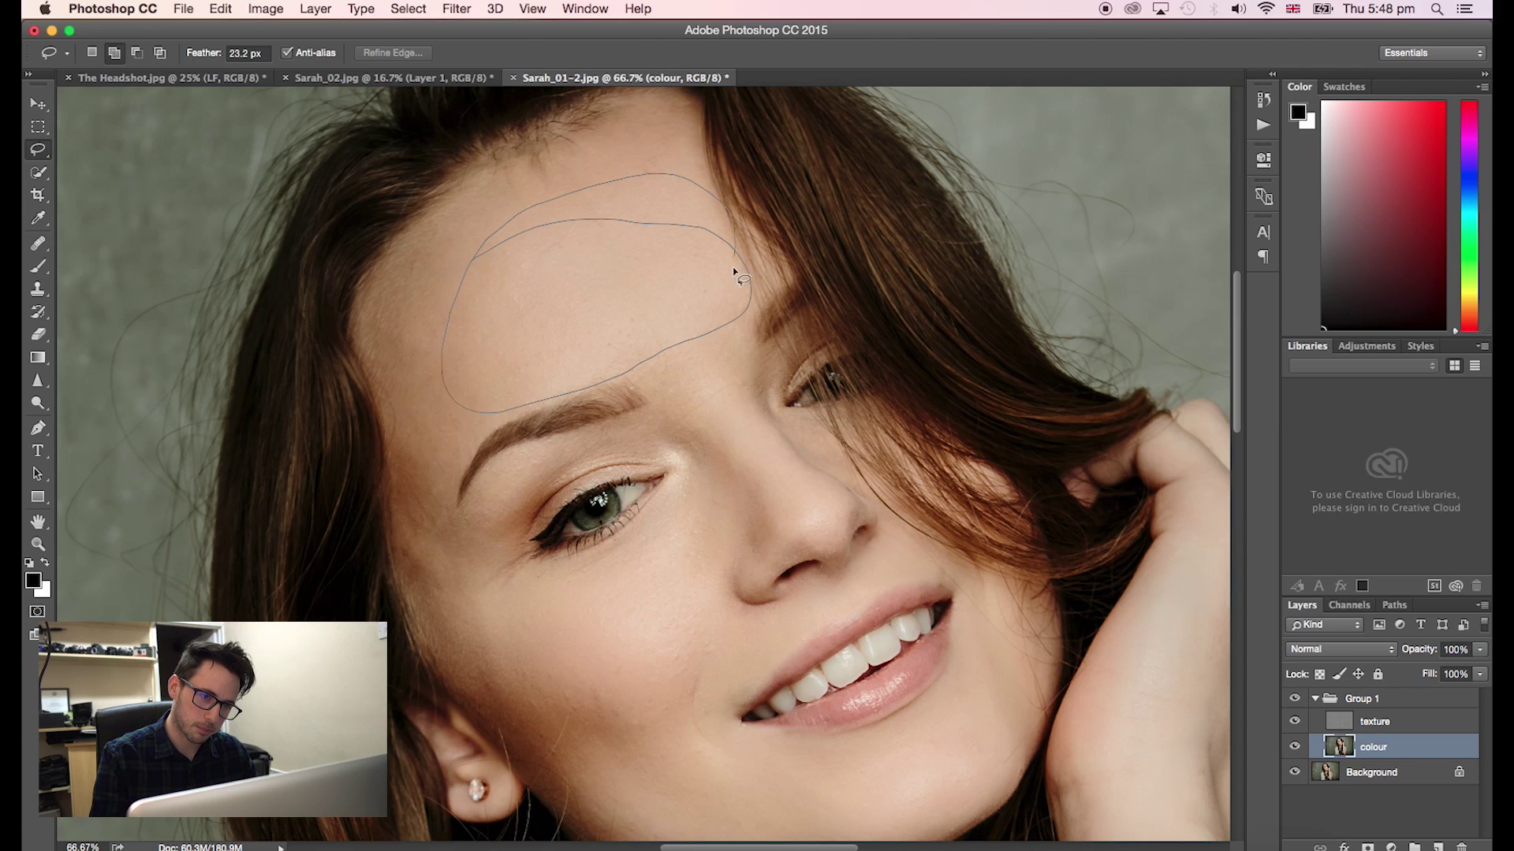
{"action": "left_click_drag", "start_coordinate": [733, 270], "coordinate": [736, 274]}
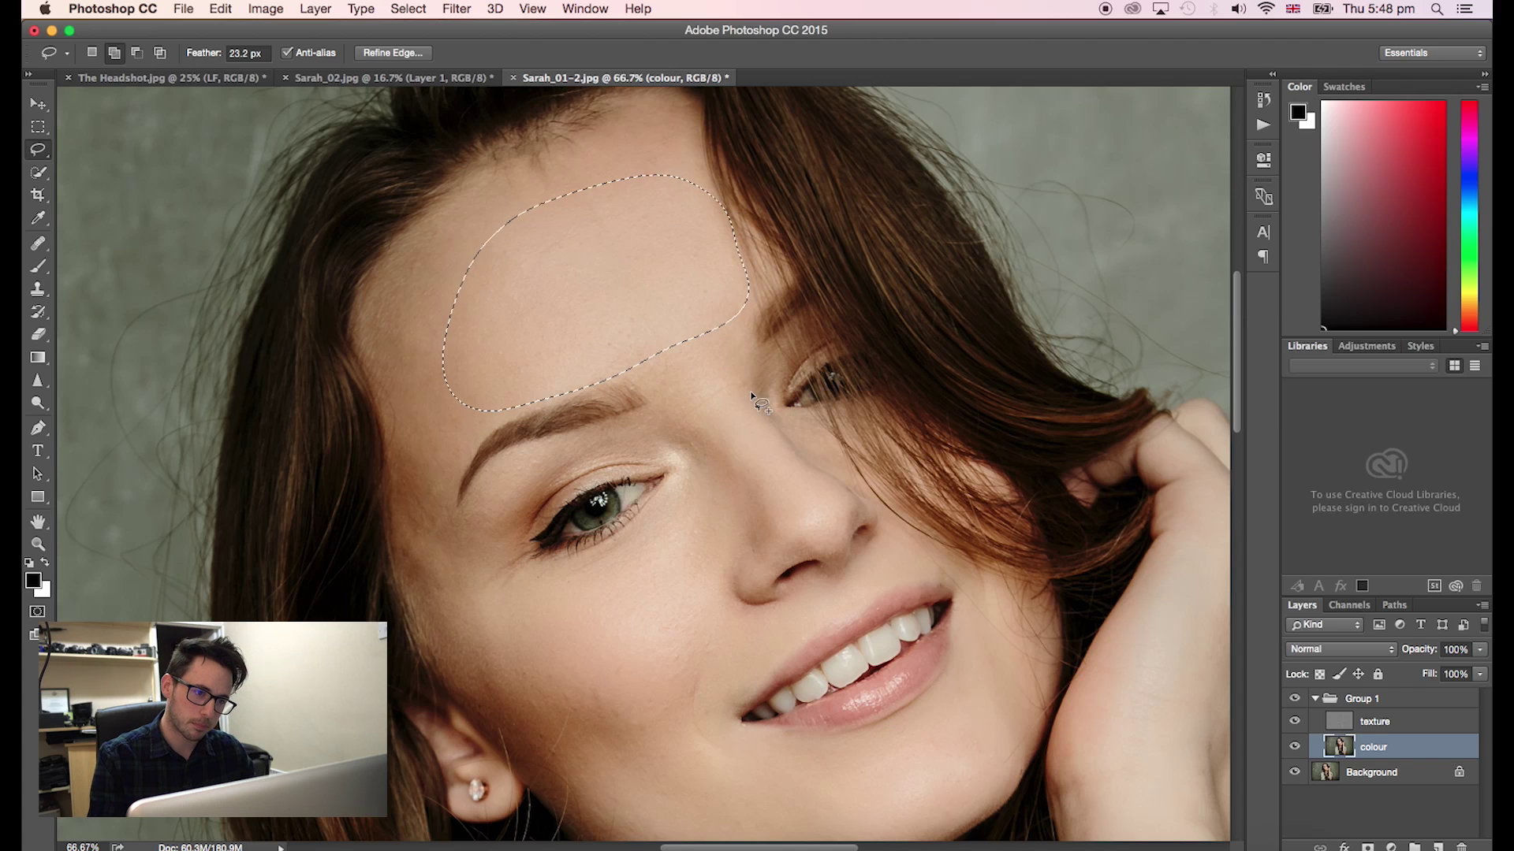
{"action": "left_click", "coordinate": [455, 9]}
{"action": "mouse_move", "coordinate": [662, 221]}
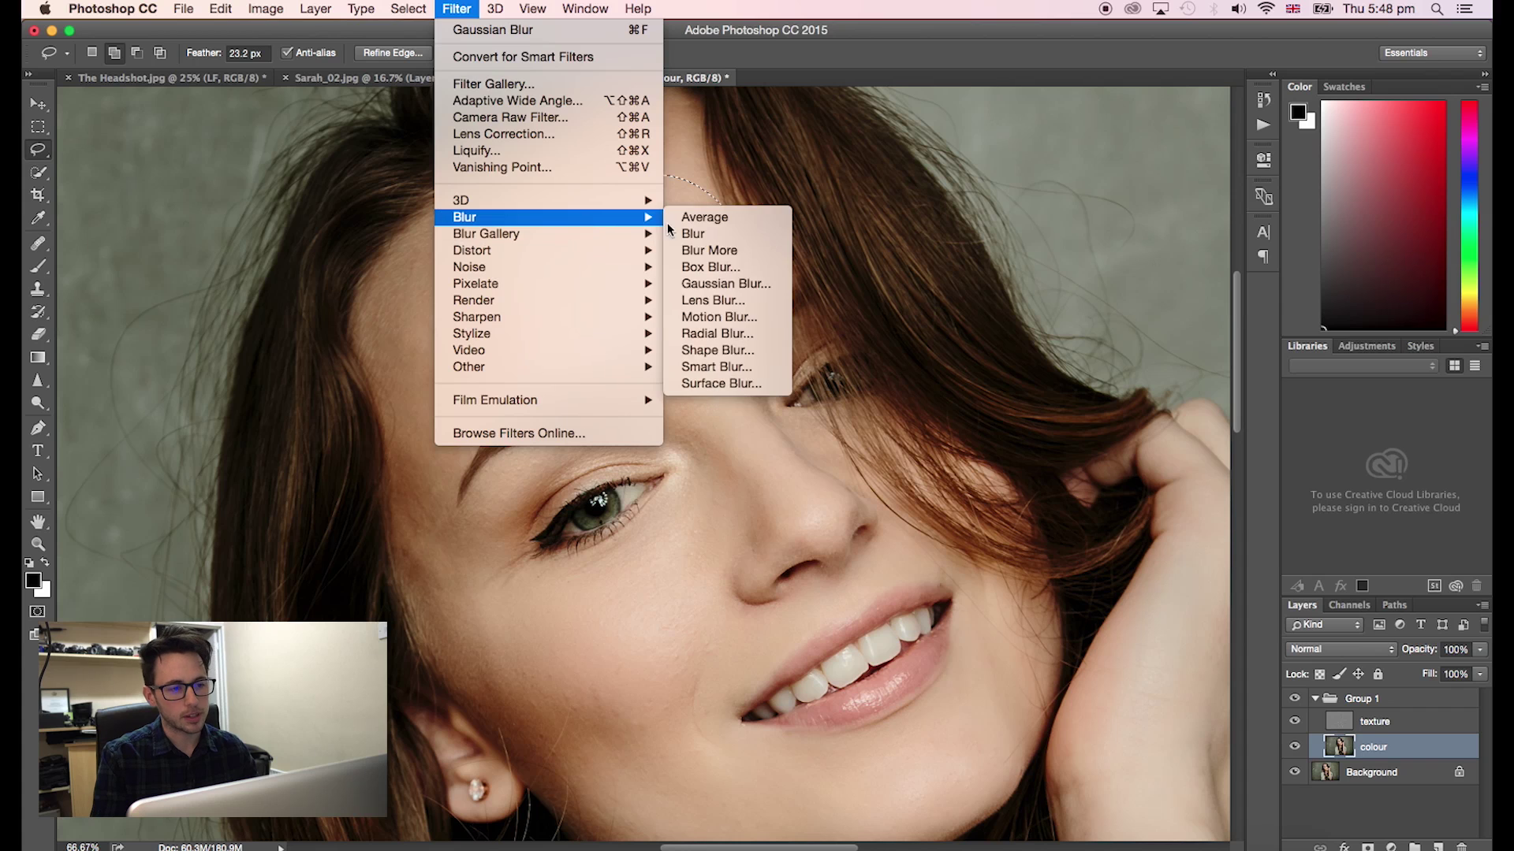
{"action": "left_click", "coordinate": [713, 283]}
{"action": "left_click_drag", "start_coordinate": [1234, 486], "coordinate": [1200, 489]}
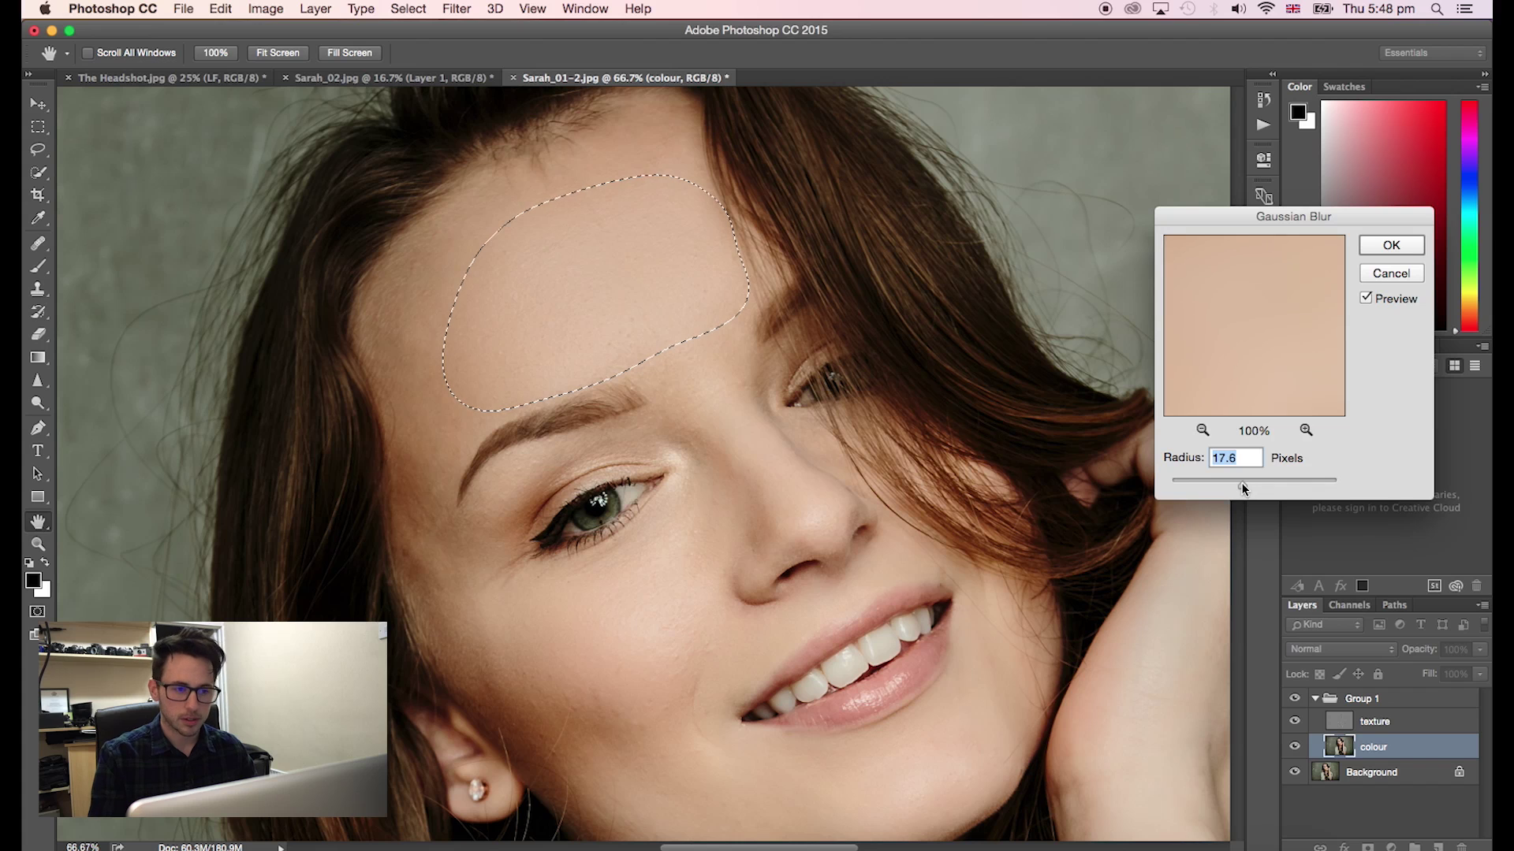
{"action": "key", "text": "Return"}
{"action": "key", "text": "super+d"}
- Lasso the skin around the inner eye corner beside the nose, reapply the last Gaussian Blur and deselect
{"action": "scroll", "coordinate": [689, 357], "scroll_direction": "down", "scroll_amount": 8}
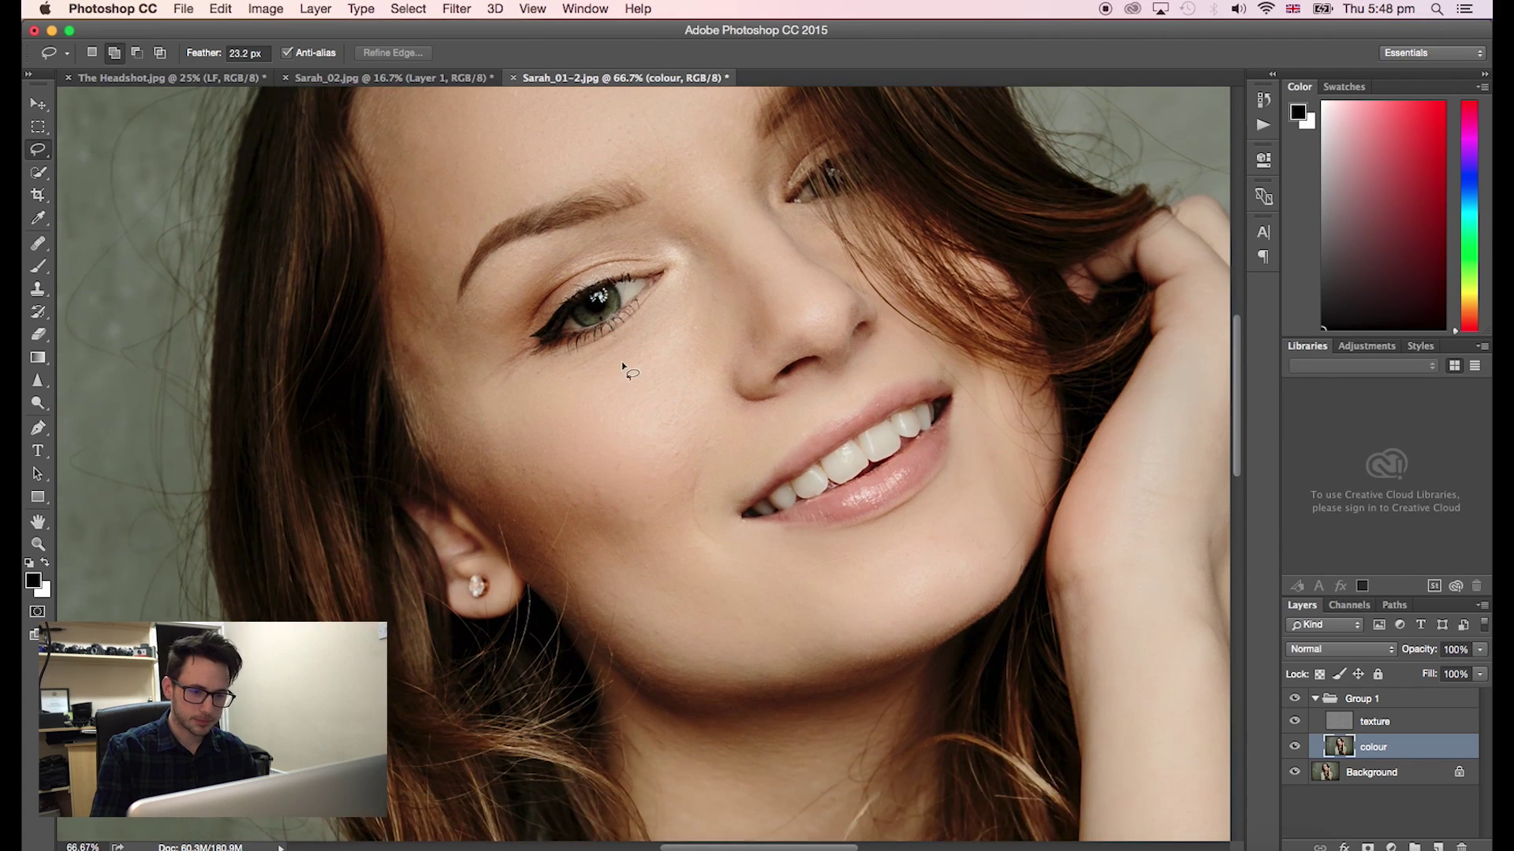
{"action": "scroll", "coordinate": [707, 429], "scroll_direction": "up", "scroll_amount": 4}
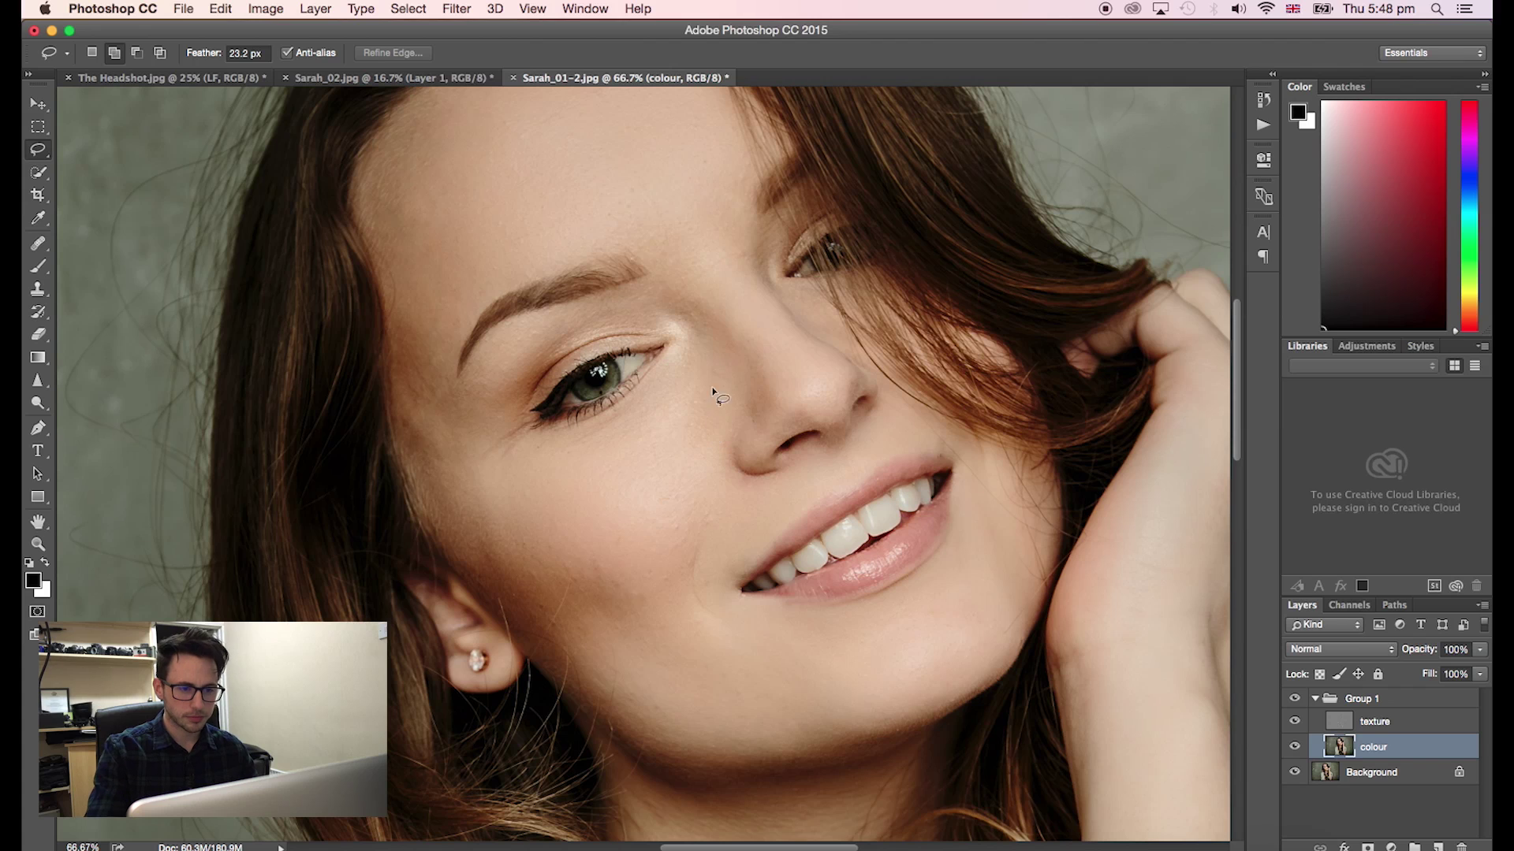
{"action": "left_click_drag", "start_coordinate": [671, 353], "coordinate": [656, 388]}
{"action": "mouse_move", "coordinate": [593, 455]}
{"action": "left_mouse_down"}
{"action": "mouse_move", "coordinate": [675, 448]}
{"action": "mouse_move", "coordinate": [727, 379]}
{"action": "mouse_move", "coordinate": [724, 320]}
{"action": "mouse_move", "coordinate": [647, 293]}
{"action": "mouse_move", "coordinate": [667, 351]}
{"action": "left_mouse_up"}
{"action": "left_click", "coordinate": [457, 9]}
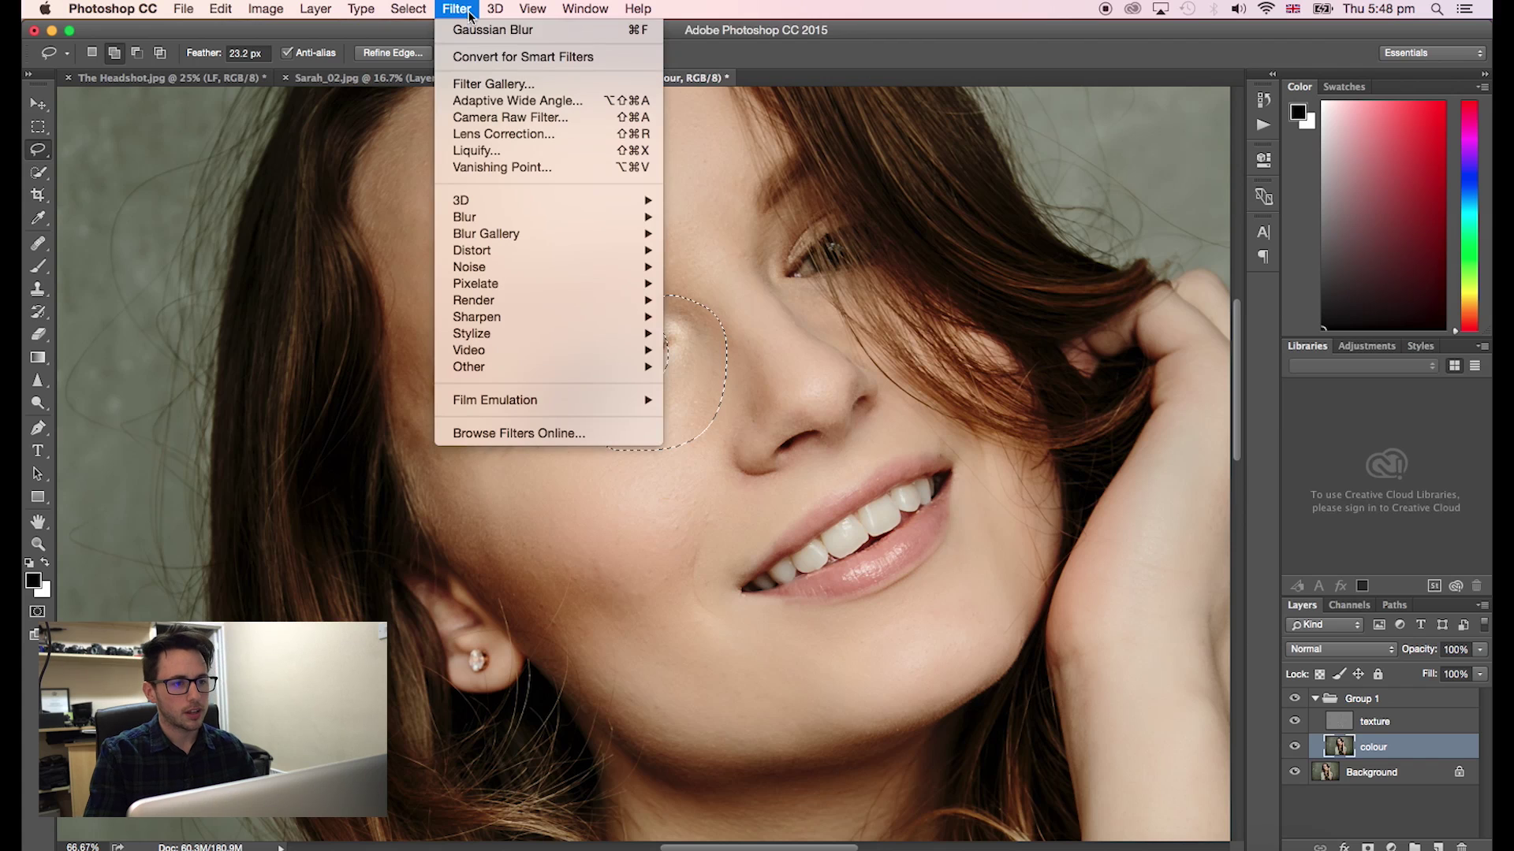
{"action": "left_click", "coordinate": [503, 30]}
{"action": "left_click", "coordinate": [690, 211]}
{"action": "scroll", "coordinate": [817, 453], "scroll_direction": "down", "scroll_amount": 5}
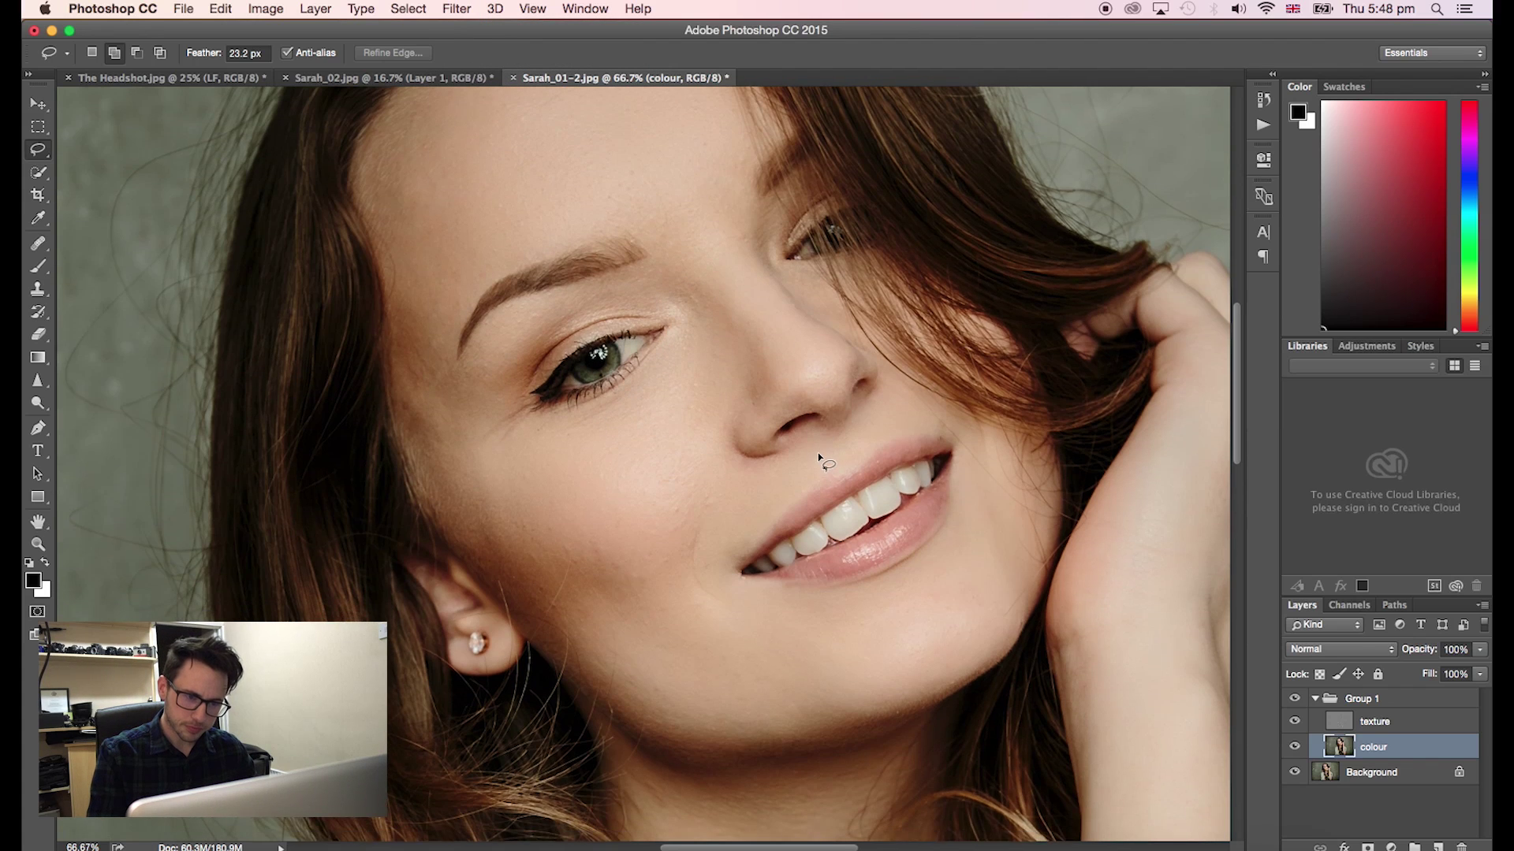
- Compare the whole portrait and a closer view of the face with Group 1 hidden and shown
{"action": "scroll", "coordinate": [812, 438], "scroll_direction": "up", "scroll_amount": 5}
{"action": "key", "text": "super+minus"}
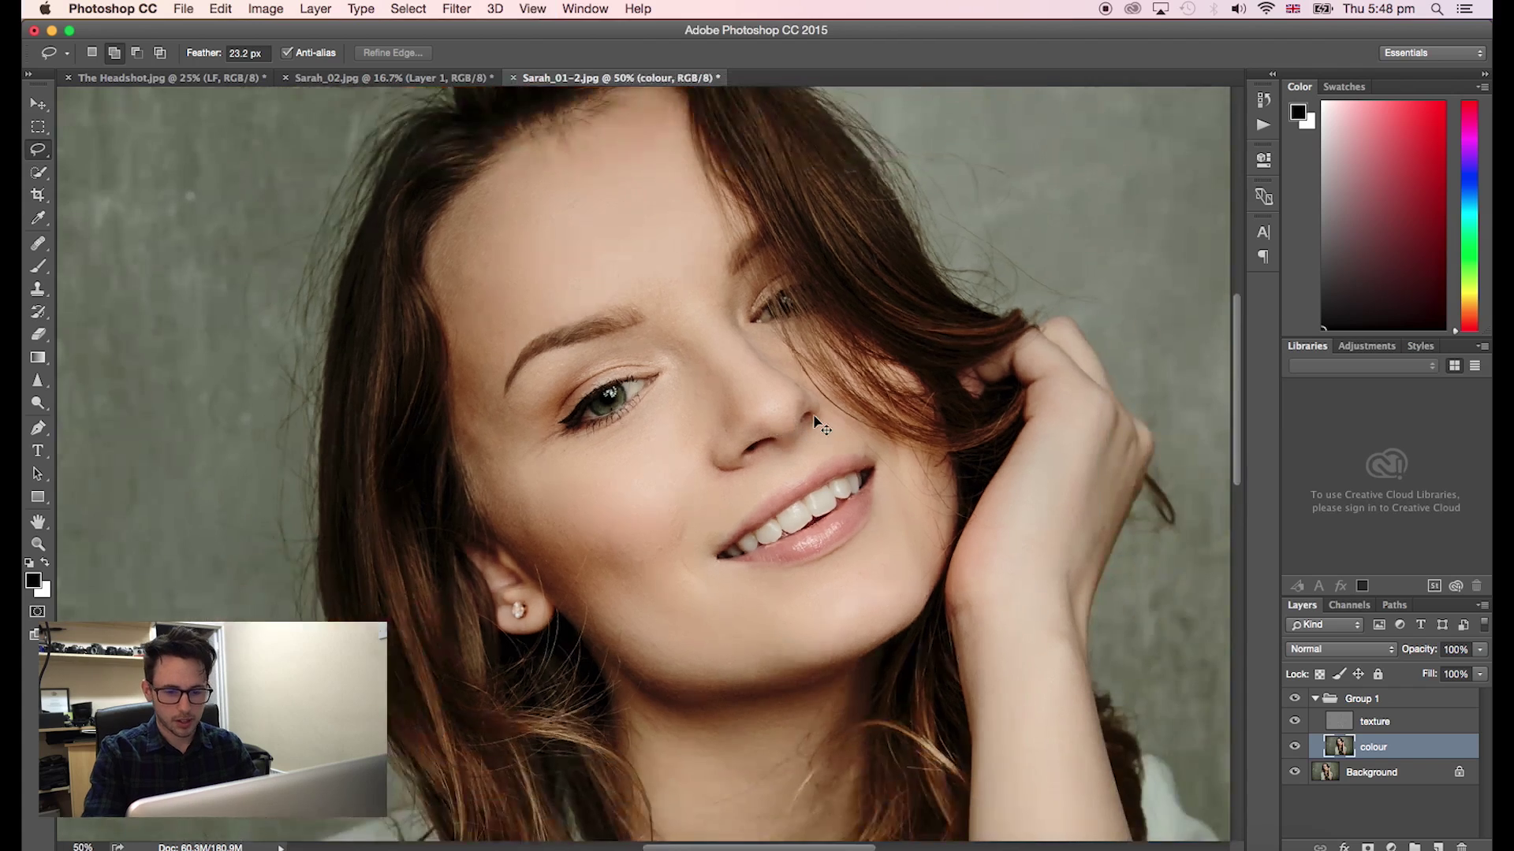
{"action": "key", "text": "super+minus"}
{"action": "key", "text": "super+plus"}
{"action": "key", "text": "super+minus"}
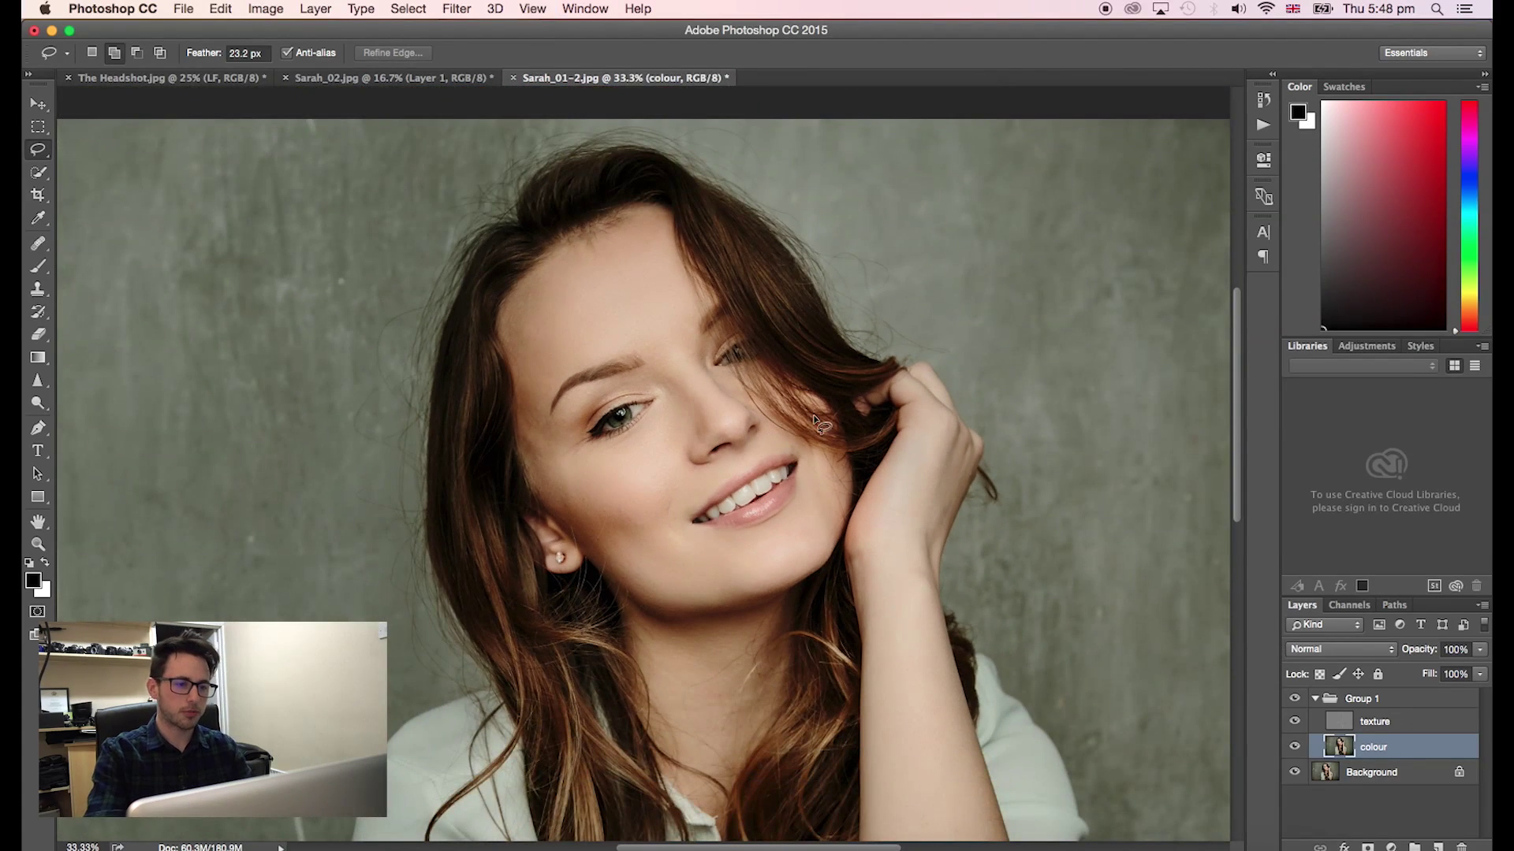
{"action": "left_click", "coordinate": [1295, 699]}
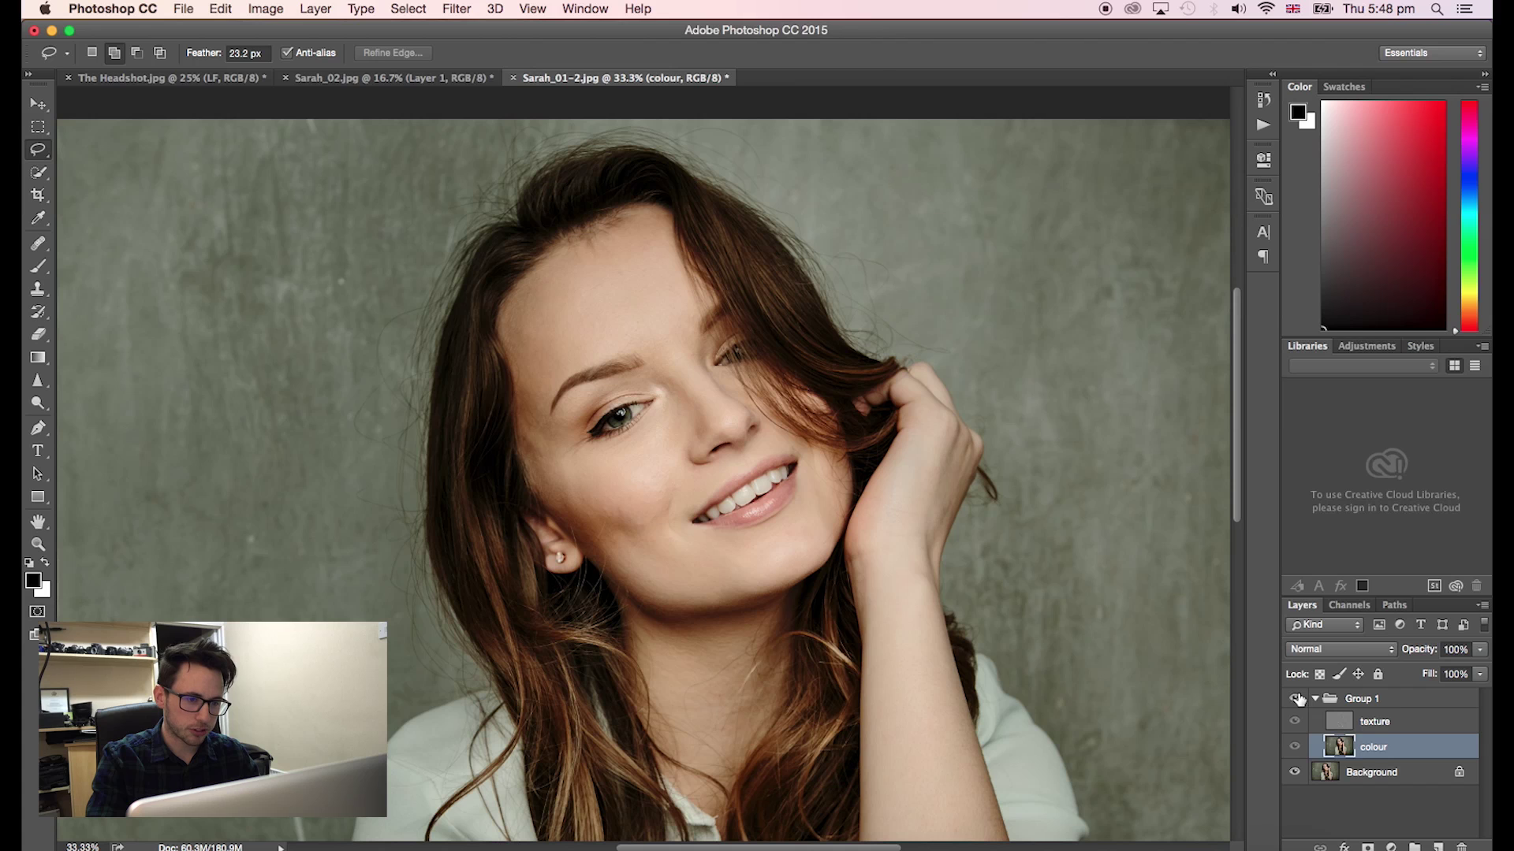
{"action": "left_click", "coordinate": [1295, 699]}
{"action": "key", "text": "super+equal"}
{"action": "key", "text": "super+equal"}
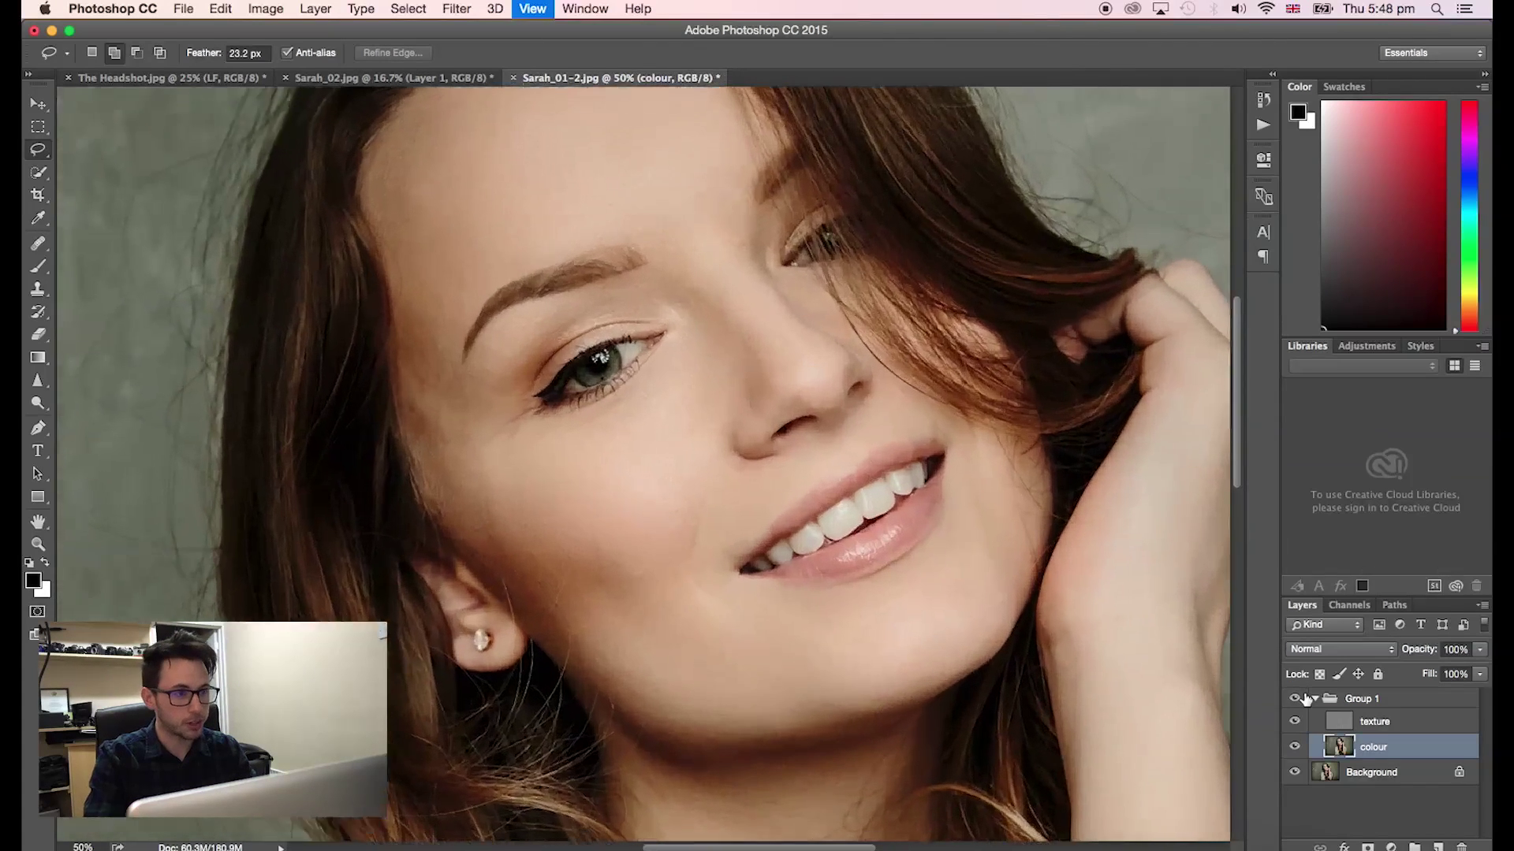
{"action": "left_click", "coordinate": [1295, 699]}
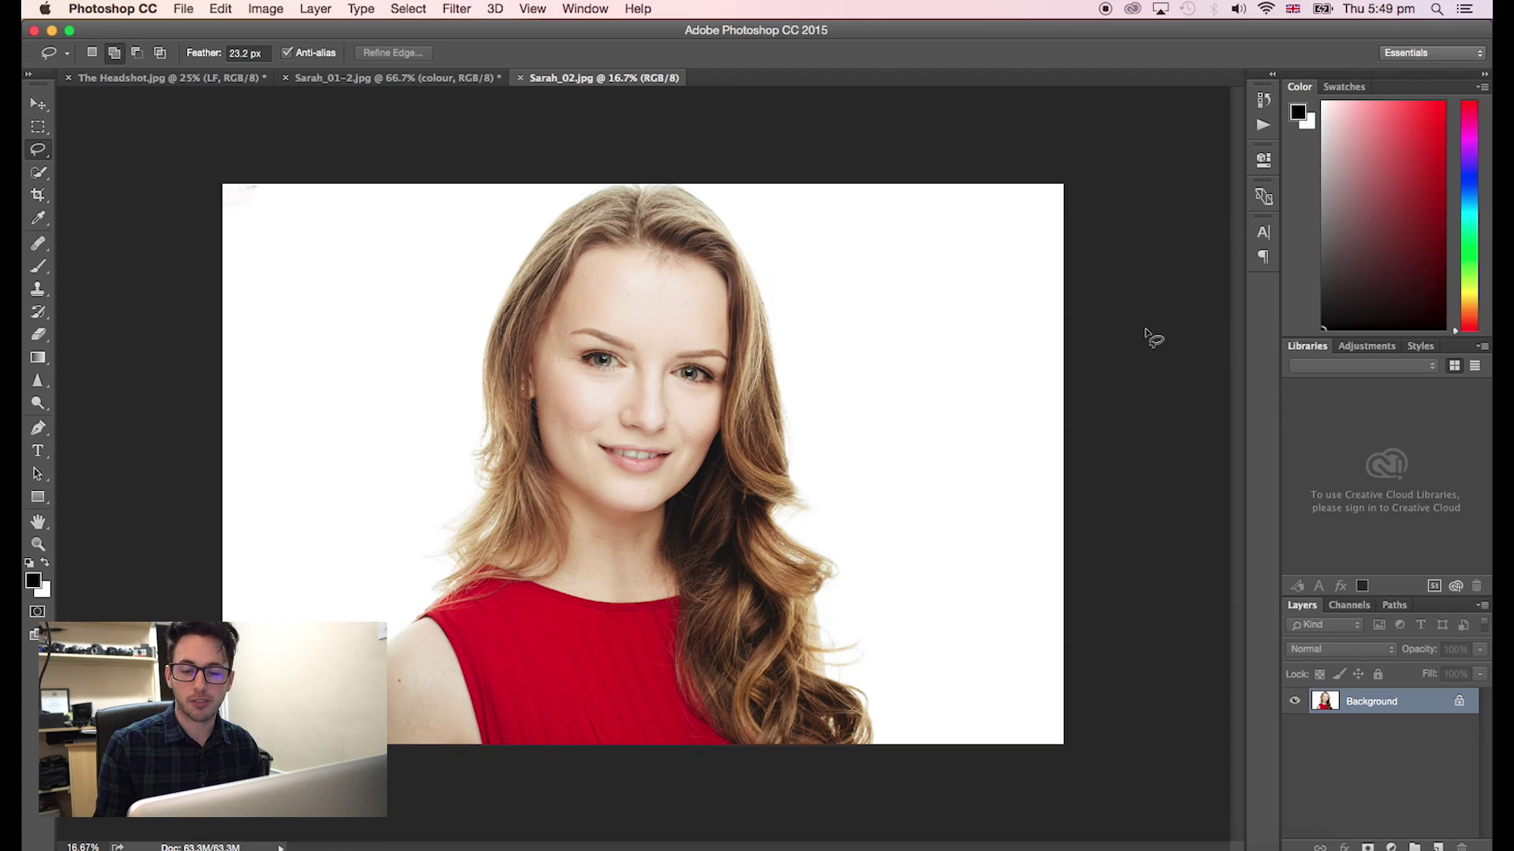
- Run the Frequency Separation action on the second portrait with a 7.0 pixel Gaussian Blur radius for the LF layer
{"action": "left_click", "coordinate": [1262, 128]}
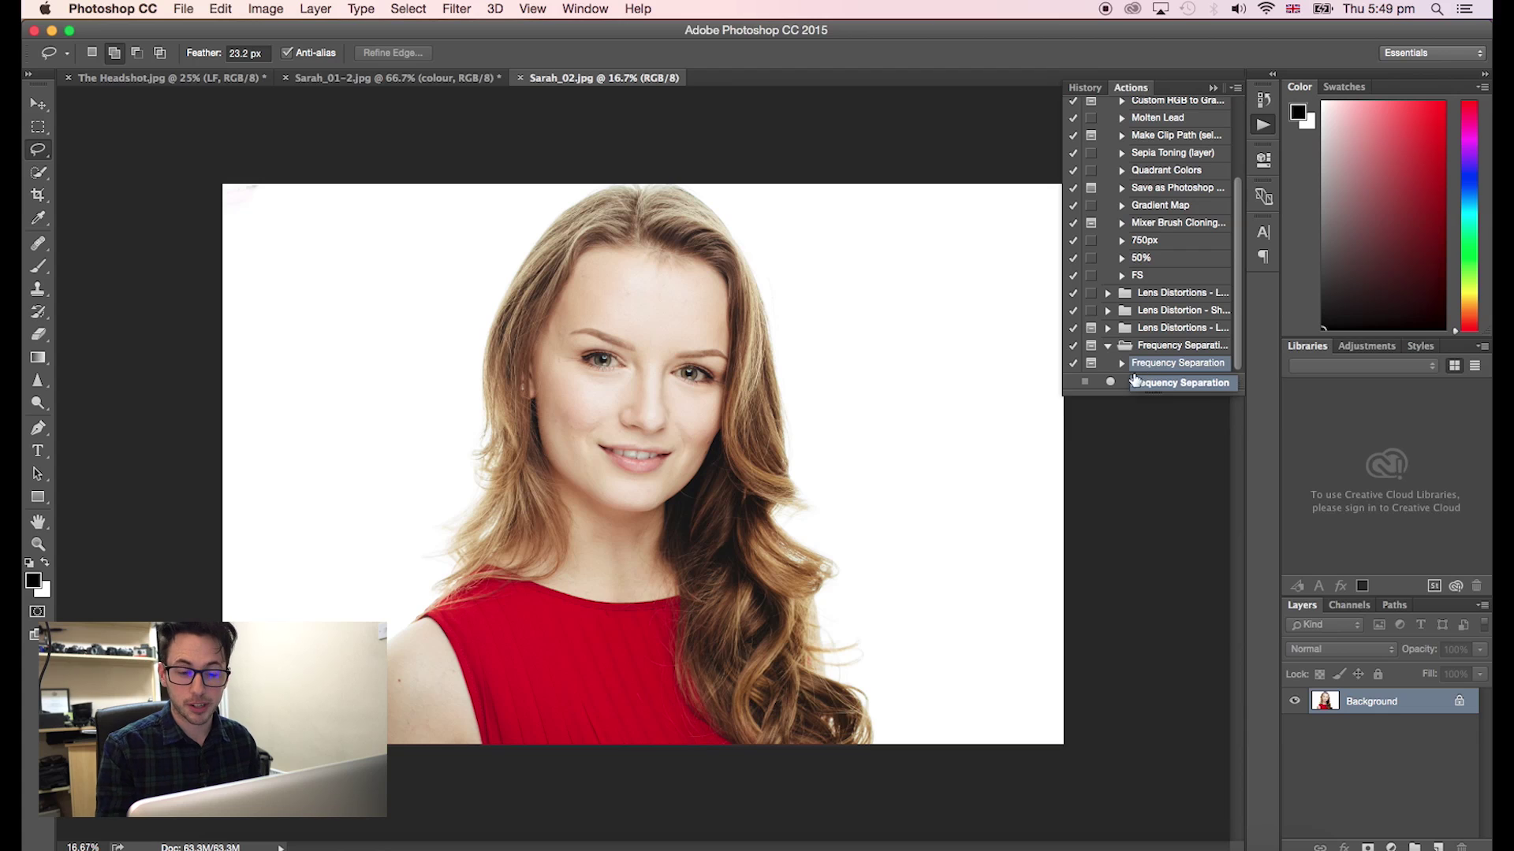
{"action": "left_click", "coordinate": [1134, 383]}
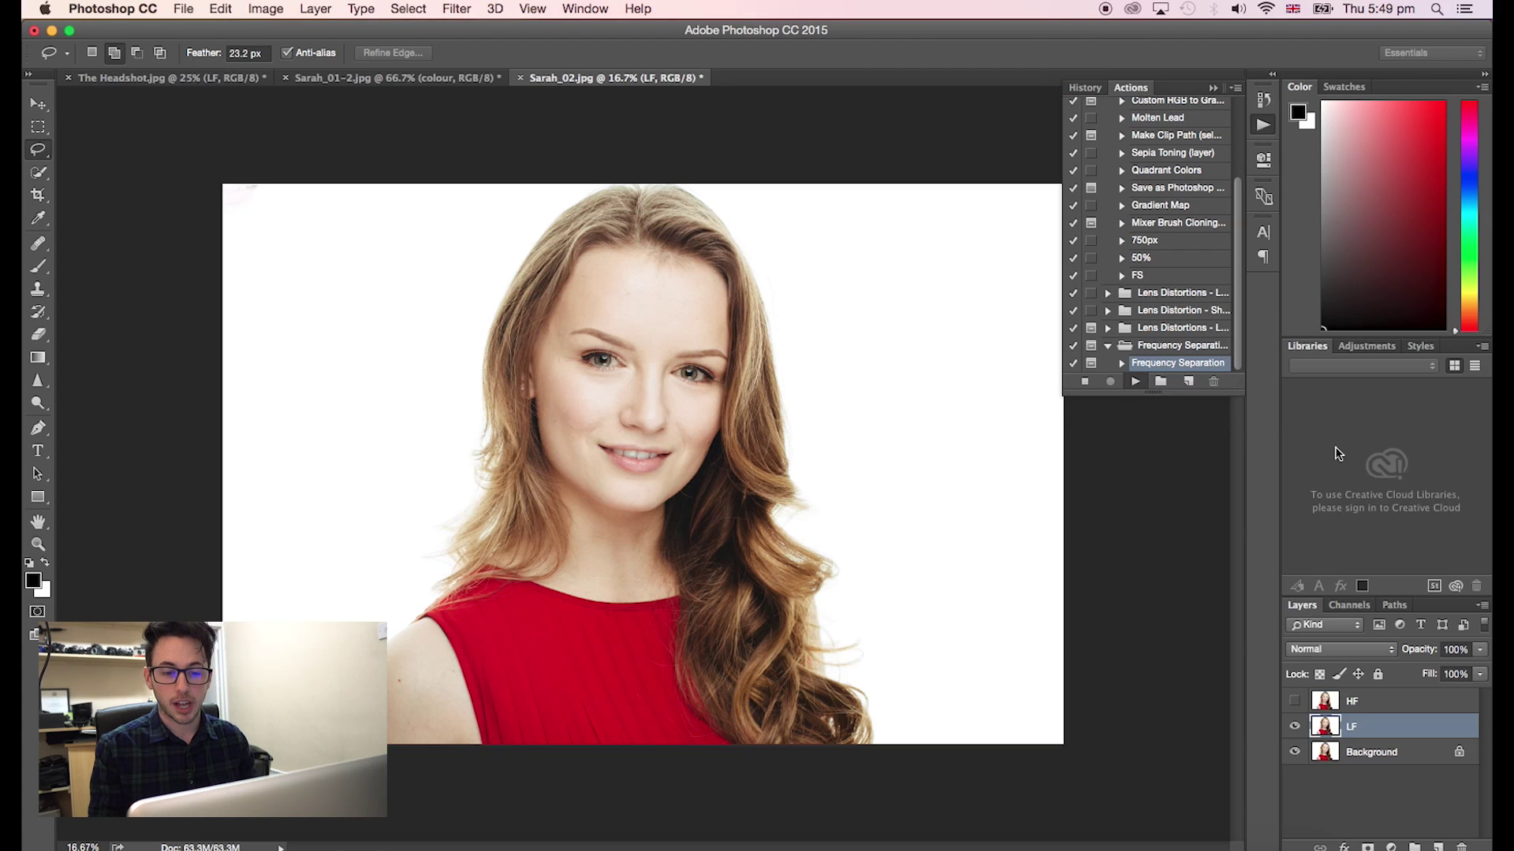
{"action": "left_click", "coordinate": [881, 310]}
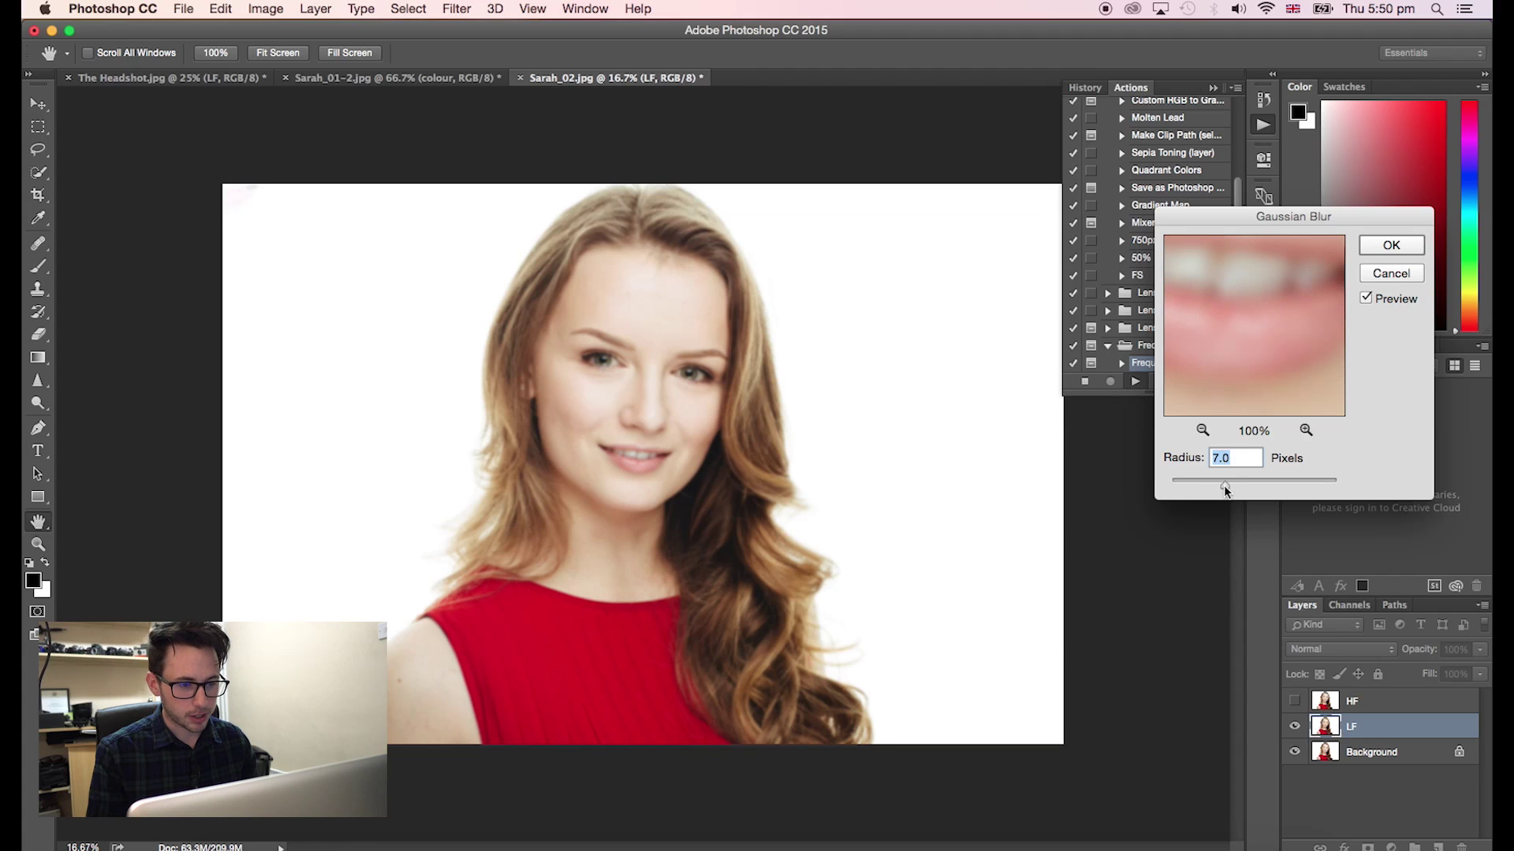
{"action": "left_click", "coordinate": [1379, 247]}
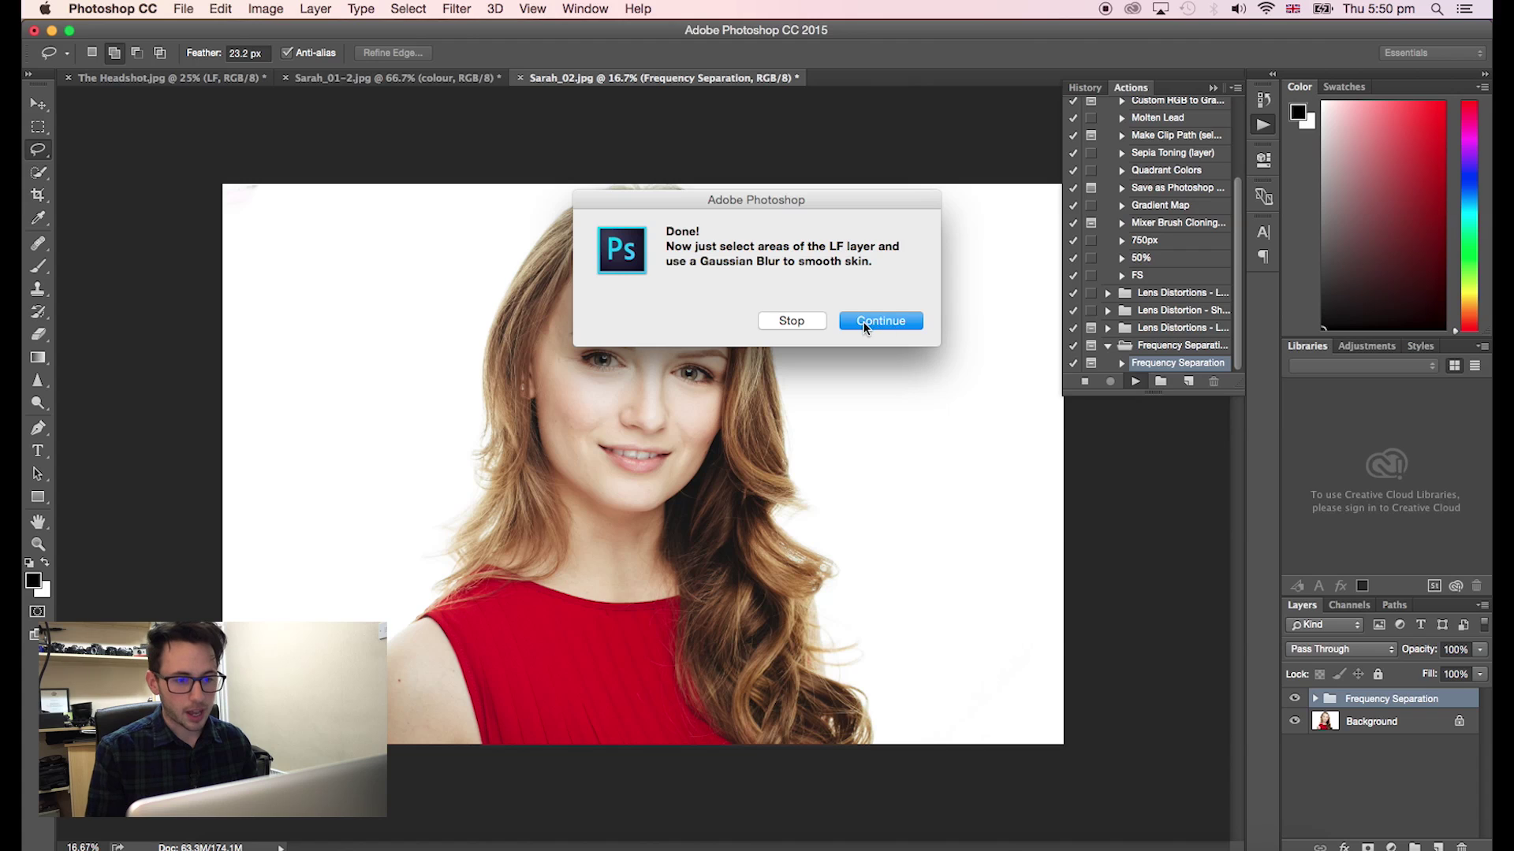
{"action": "left_click", "coordinate": [863, 328]}
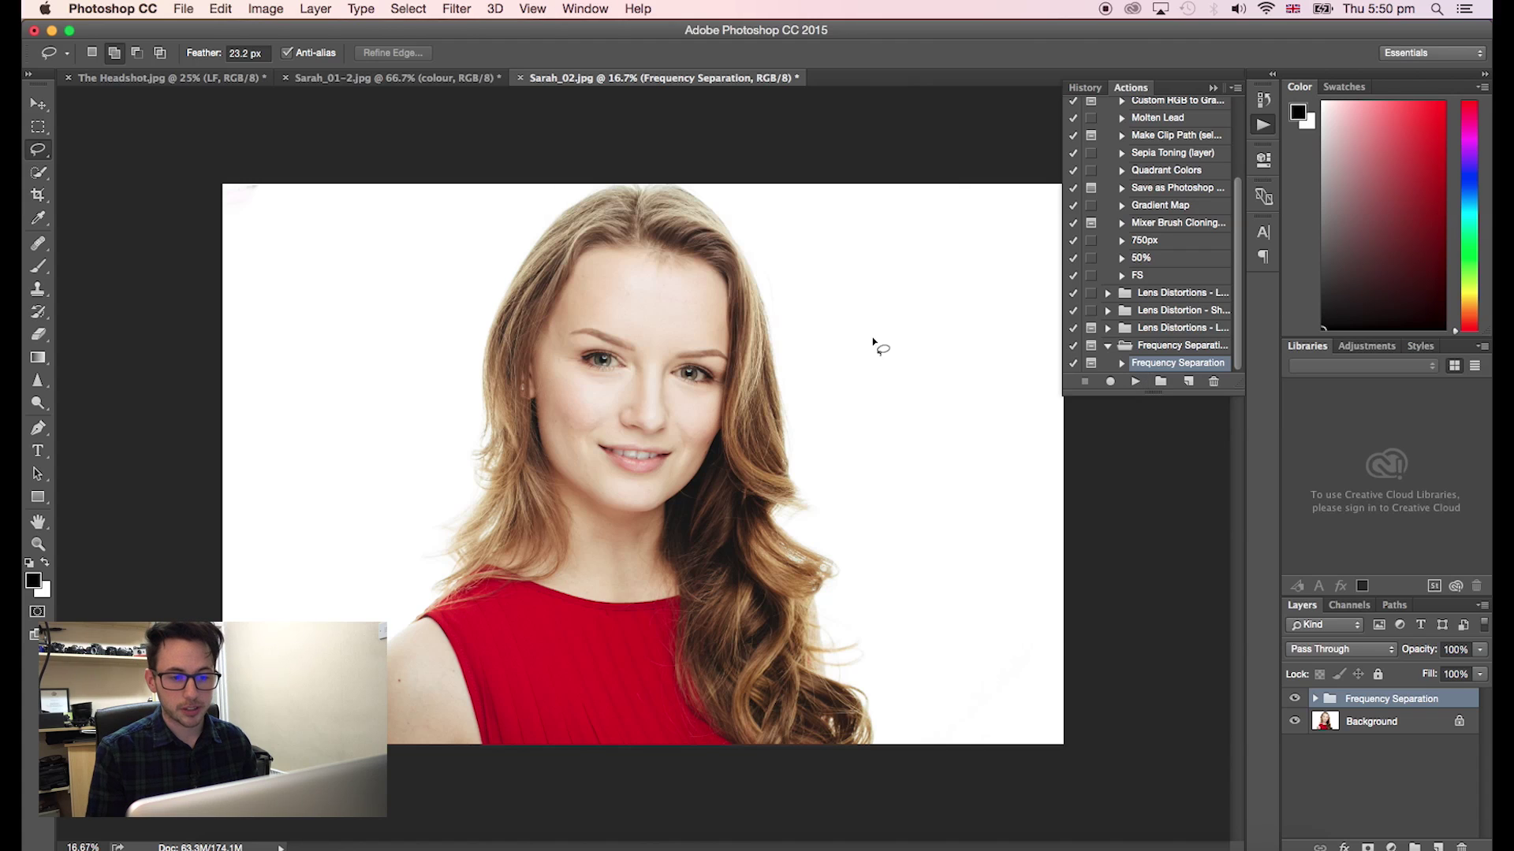
- Expand the Frequency Separation group and select its LF layer for smoothing
{"action": "left_click", "coordinate": [1315, 700]}
{"action": "left_click", "coordinate": [1352, 722]}
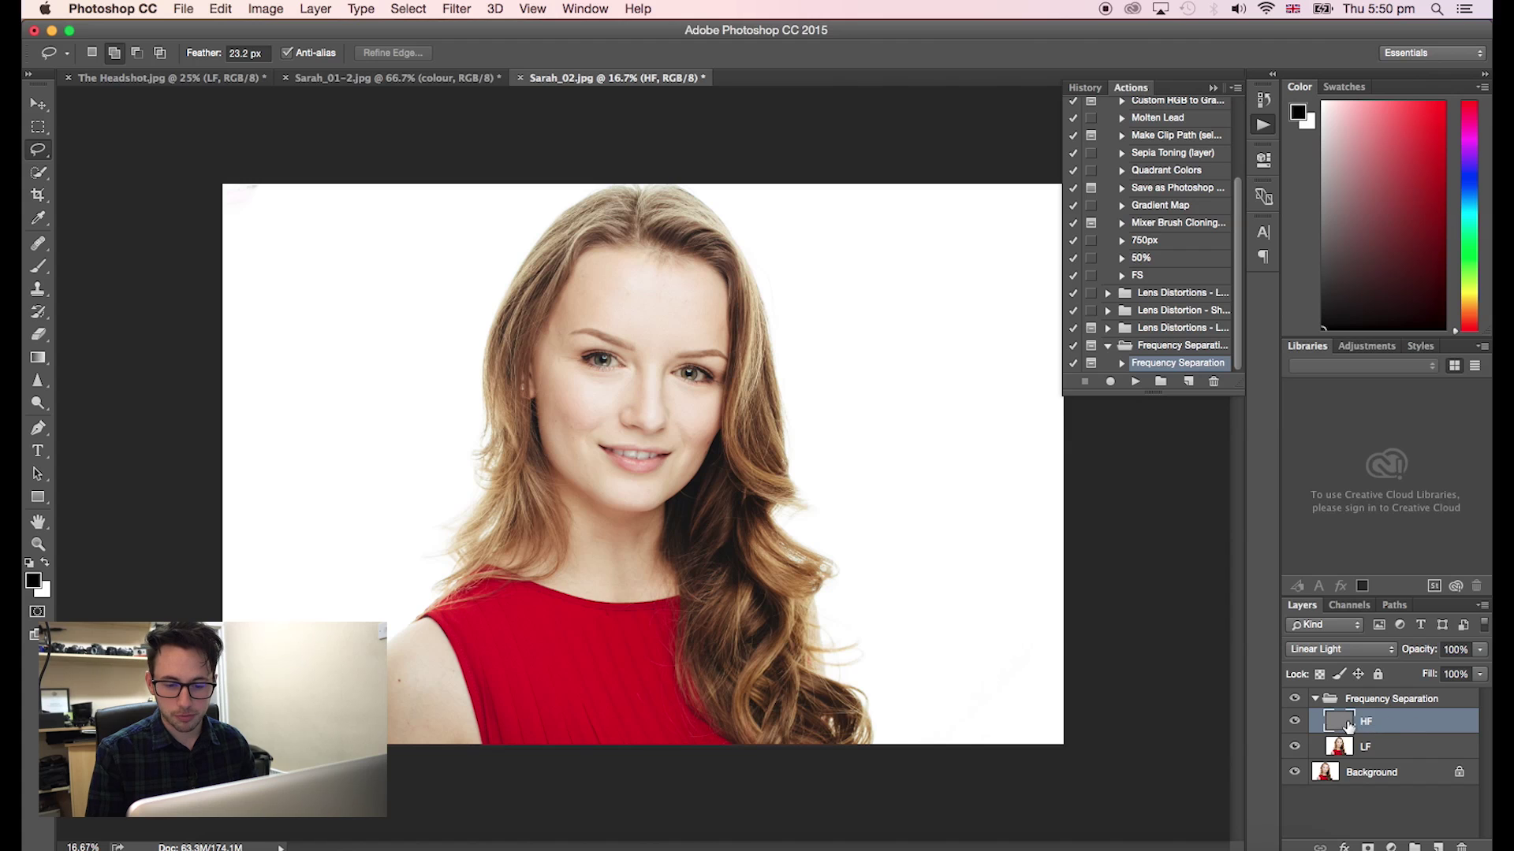
{"action": "left_click", "coordinate": [1397, 752]}
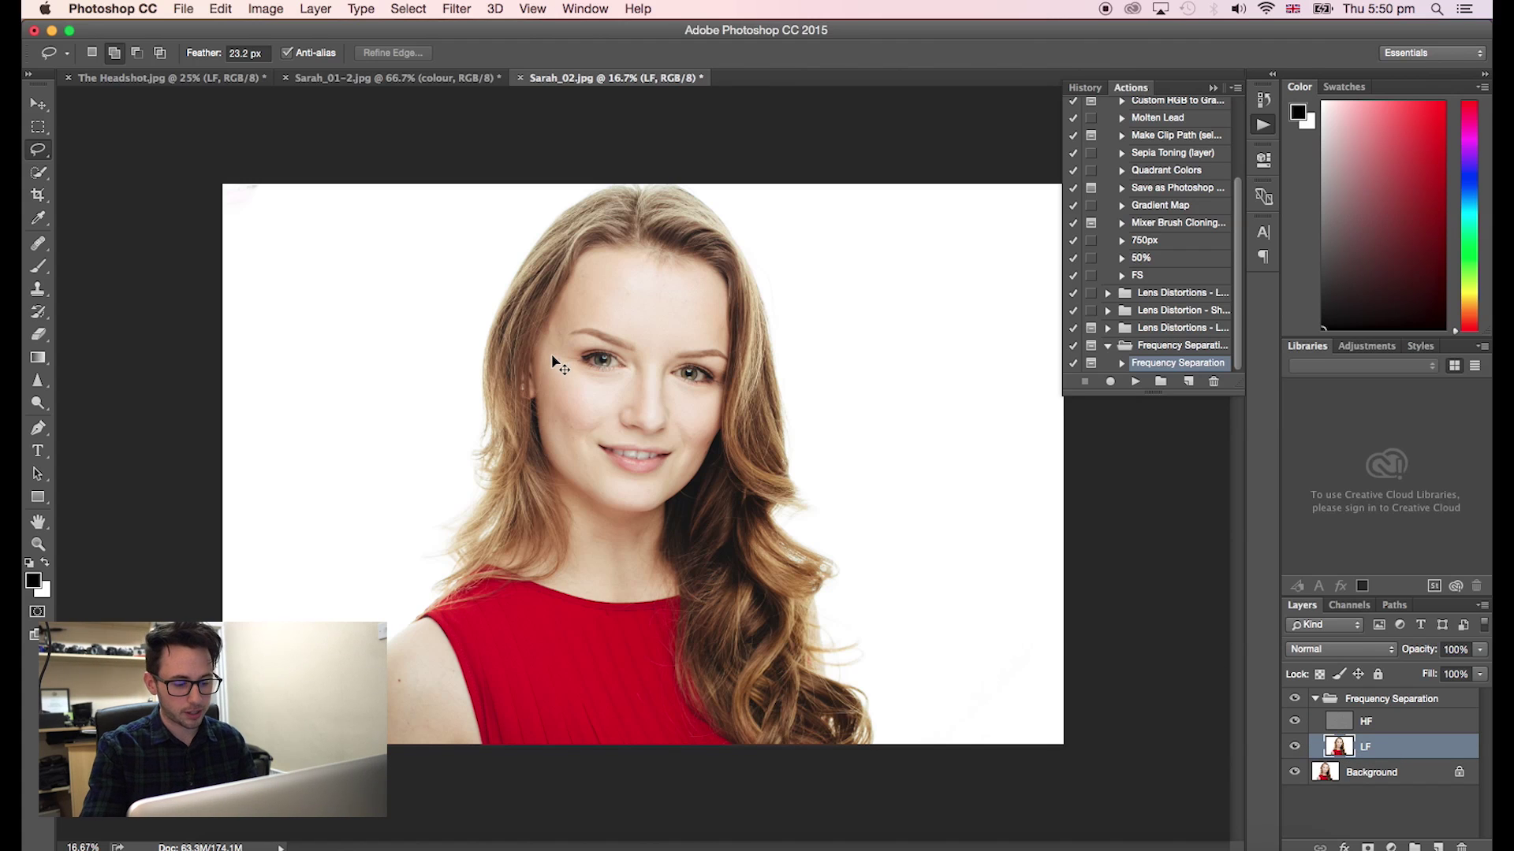
- Lasso the cheek beneath the eye on the portrait's left side and check the feathered selection in Quick Mask
{"action": "key", "text": "super+plus"}
{"action": "key", "text": "super+plus"}
{"action": "key", "text": "super+plus"}
{"action": "scroll", "coordinate": [552, 361], "scroll_direction": "up", "scroll_amount": 3}
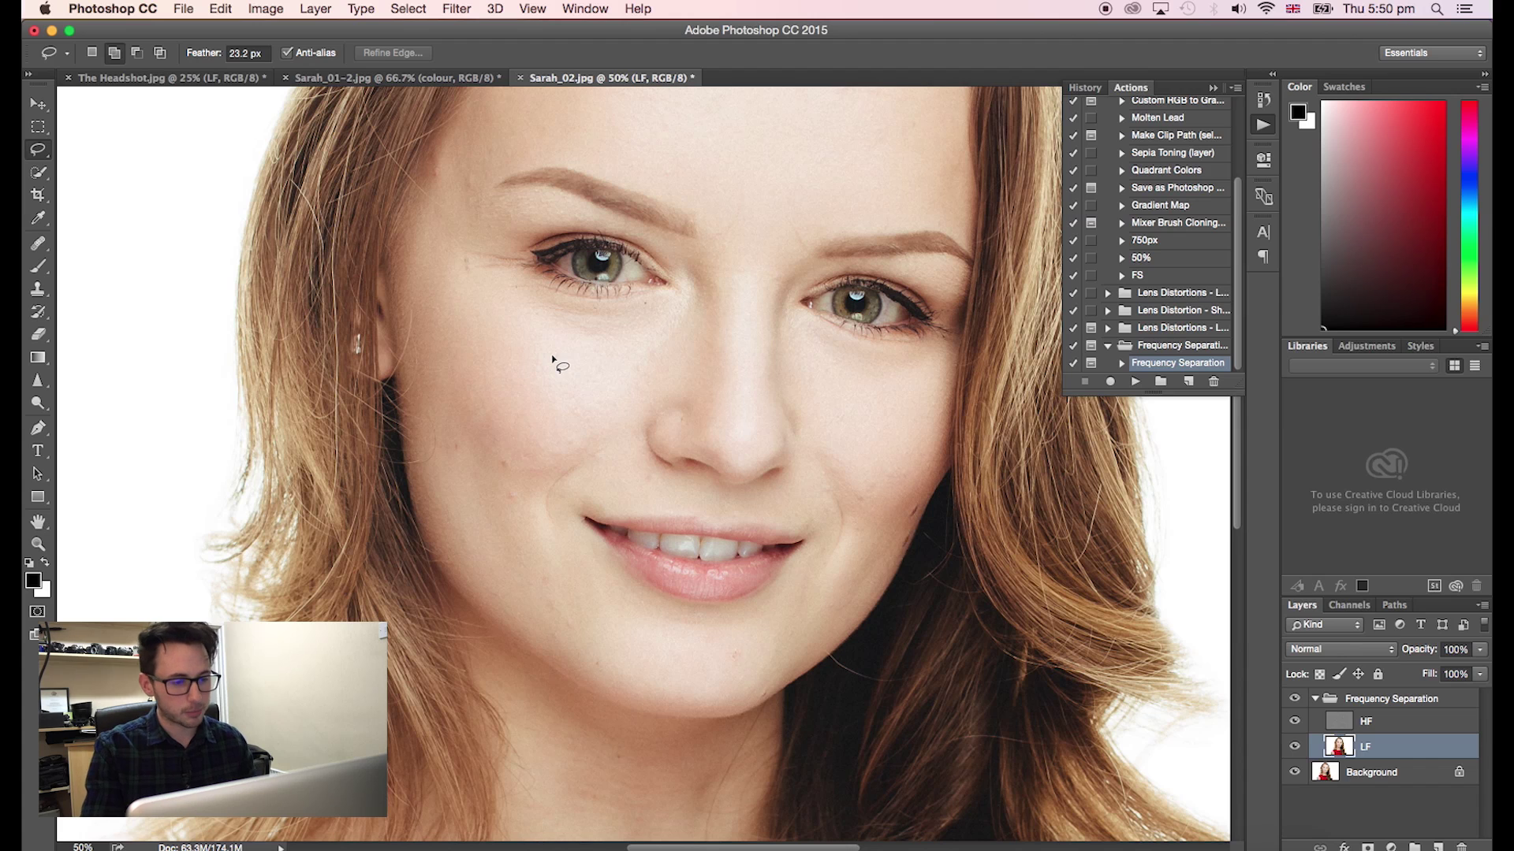
{"action": "mouse_move", "coordinate": [461, 352]}
{"action": "left_mouse_down"}
{"action": "mouse_move", "coordinate": [523, 456]}
{"action": "mouse_move", "coordinate": [567, 475]}
{"action": "mouse_move", "coordinate": [641, 451]}
{"action": "mouse_move", "coordinate": [671, 397]}
{"action": "mouse_move", "coordinate": [675, 311]}
{"action": "mouse_move", "coordinate": [480, 296]}
{"action": "mouse_move", "coordinate": [442, 316]}
{"action": "mouse_move", "coordinate": [434, 389]}
{"action": "mouse_move", "coordinate": [469, 452]}
{"action": "mouse_move", "coordinate": [523, 479]}
{"action": "mouse_move", "coordinate": [571, 475]}
{"action": "left_mouse_up"}
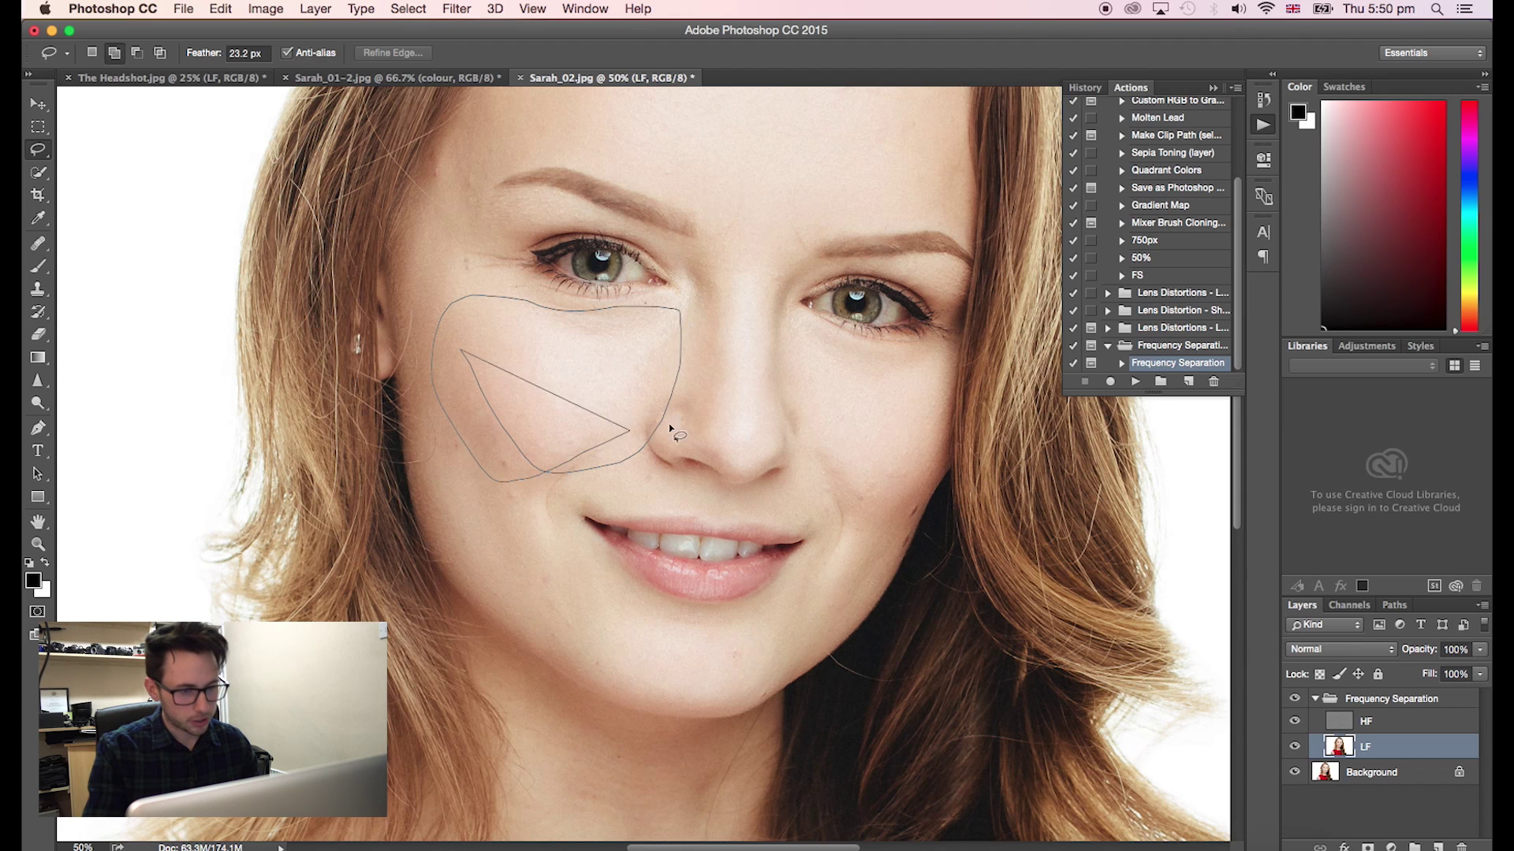
{"action": "key", "text": "q"}
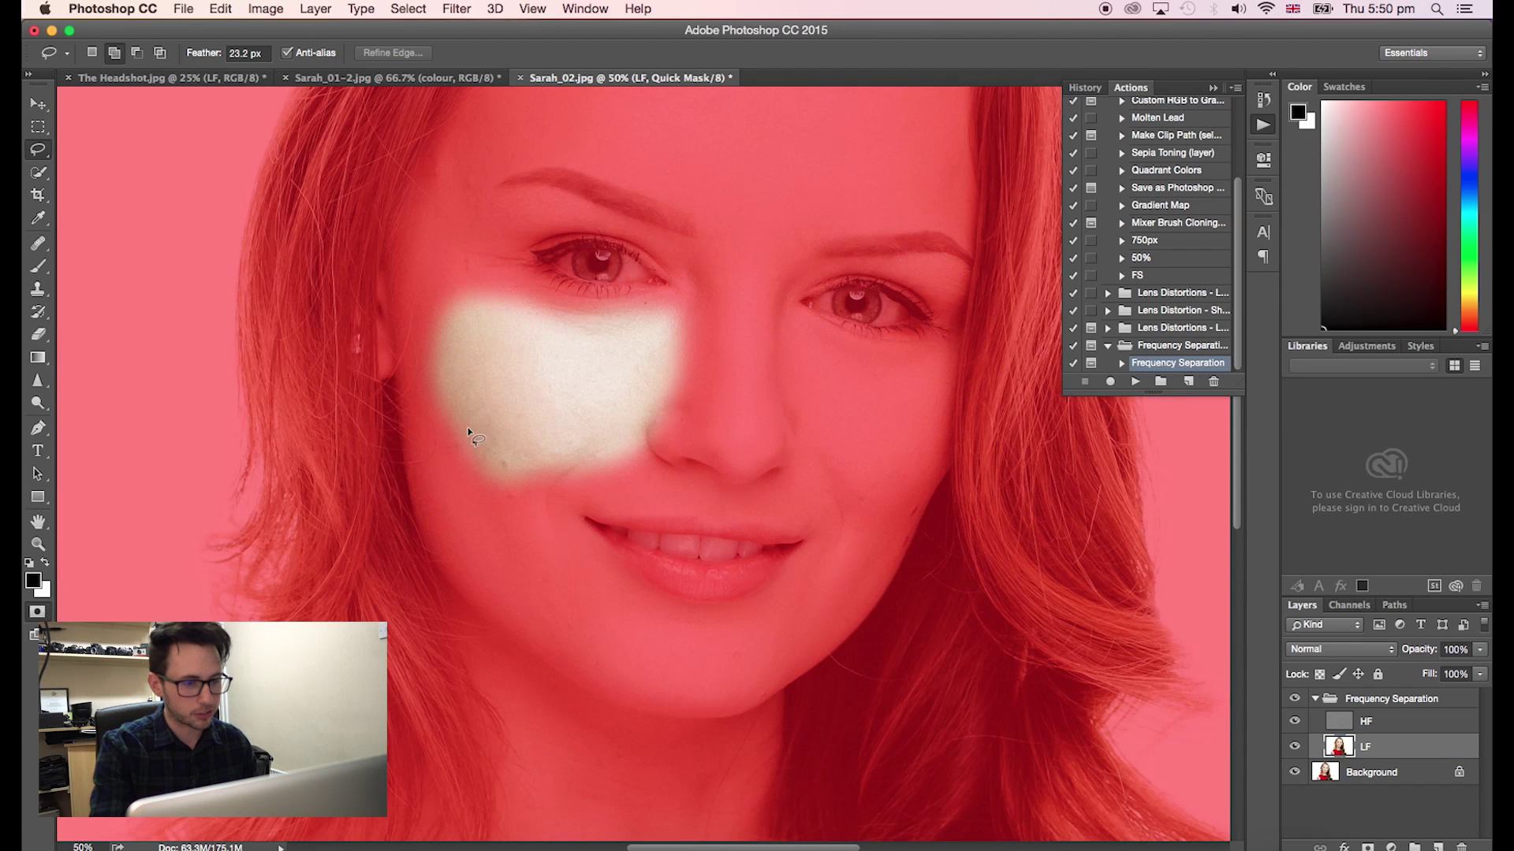
{"action": "key", "text": "q"}
- Apply a Gaussian Blur with a 6.6 pixel radius to the selected cheek on the LF layer and deselect
{"action": "left_click", "coordinate": [465, 8]}
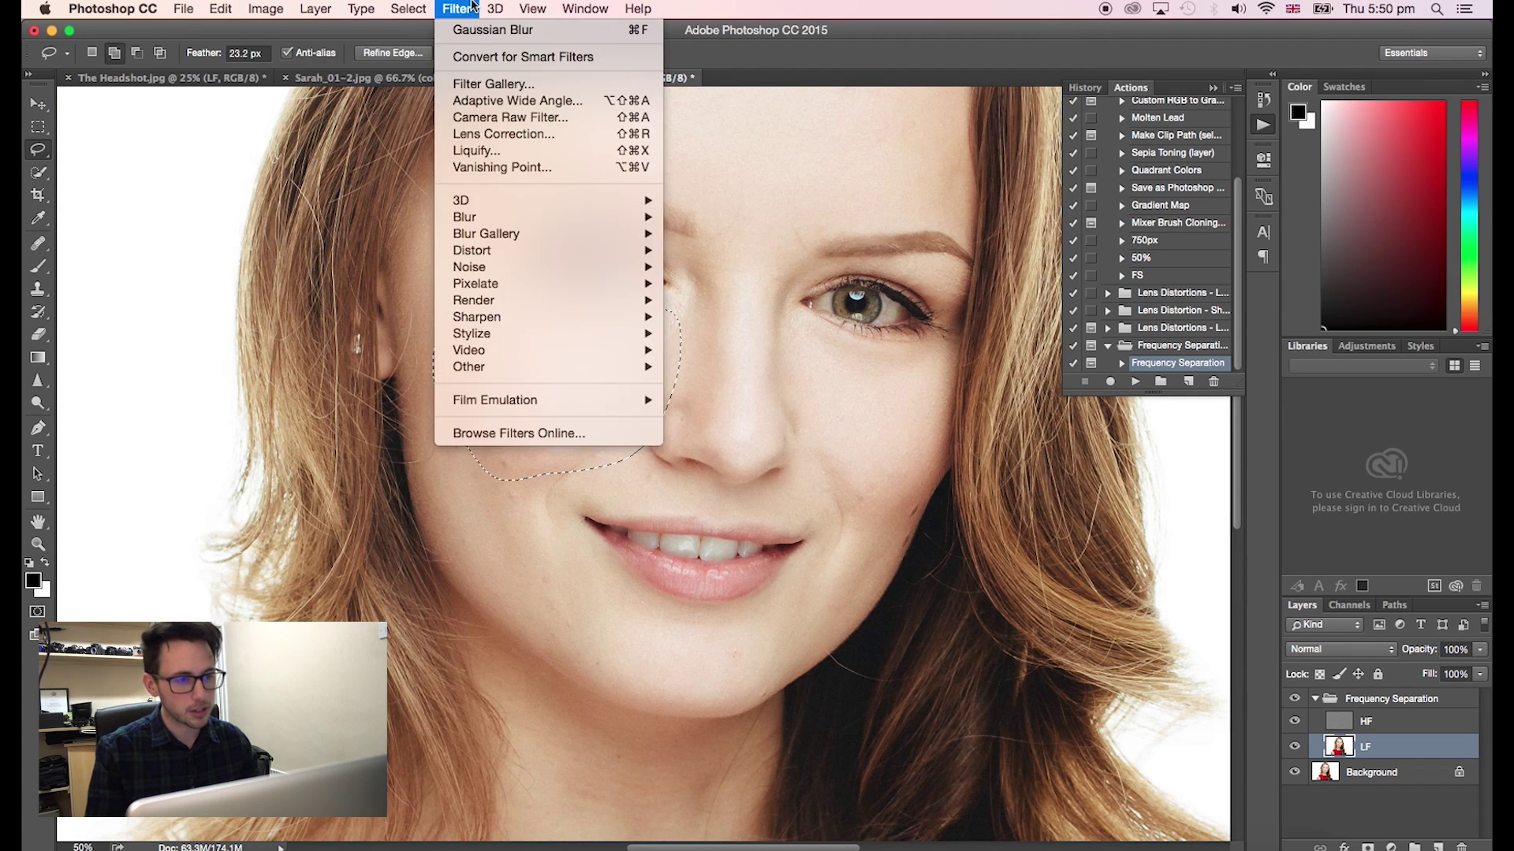
{"action": "mouse_move", "coordinate": [563, 290]}
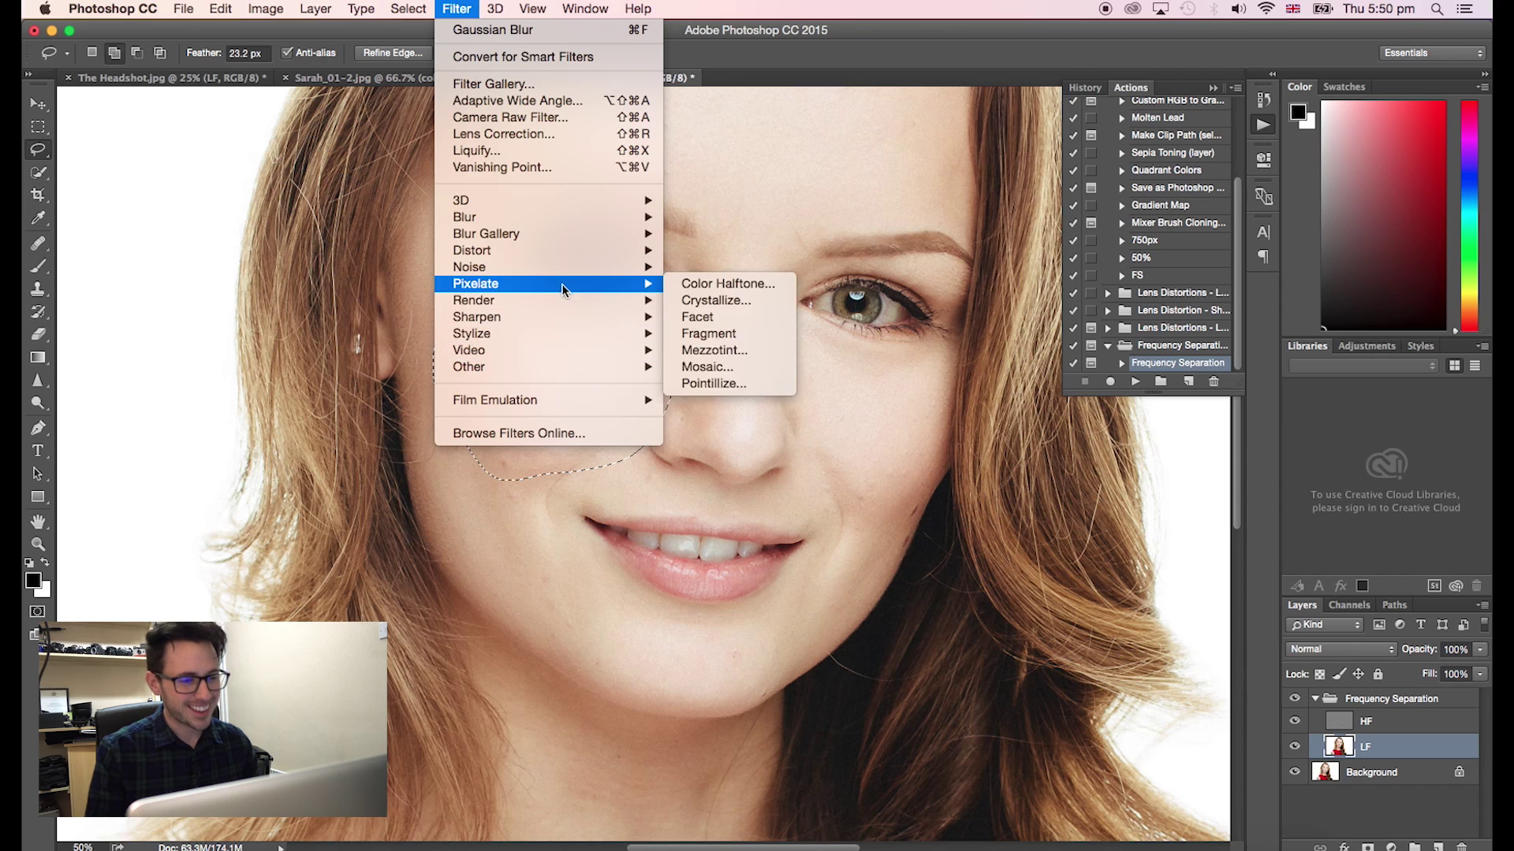
{"action": "mouse_move", "coordinate": [558, 218]}
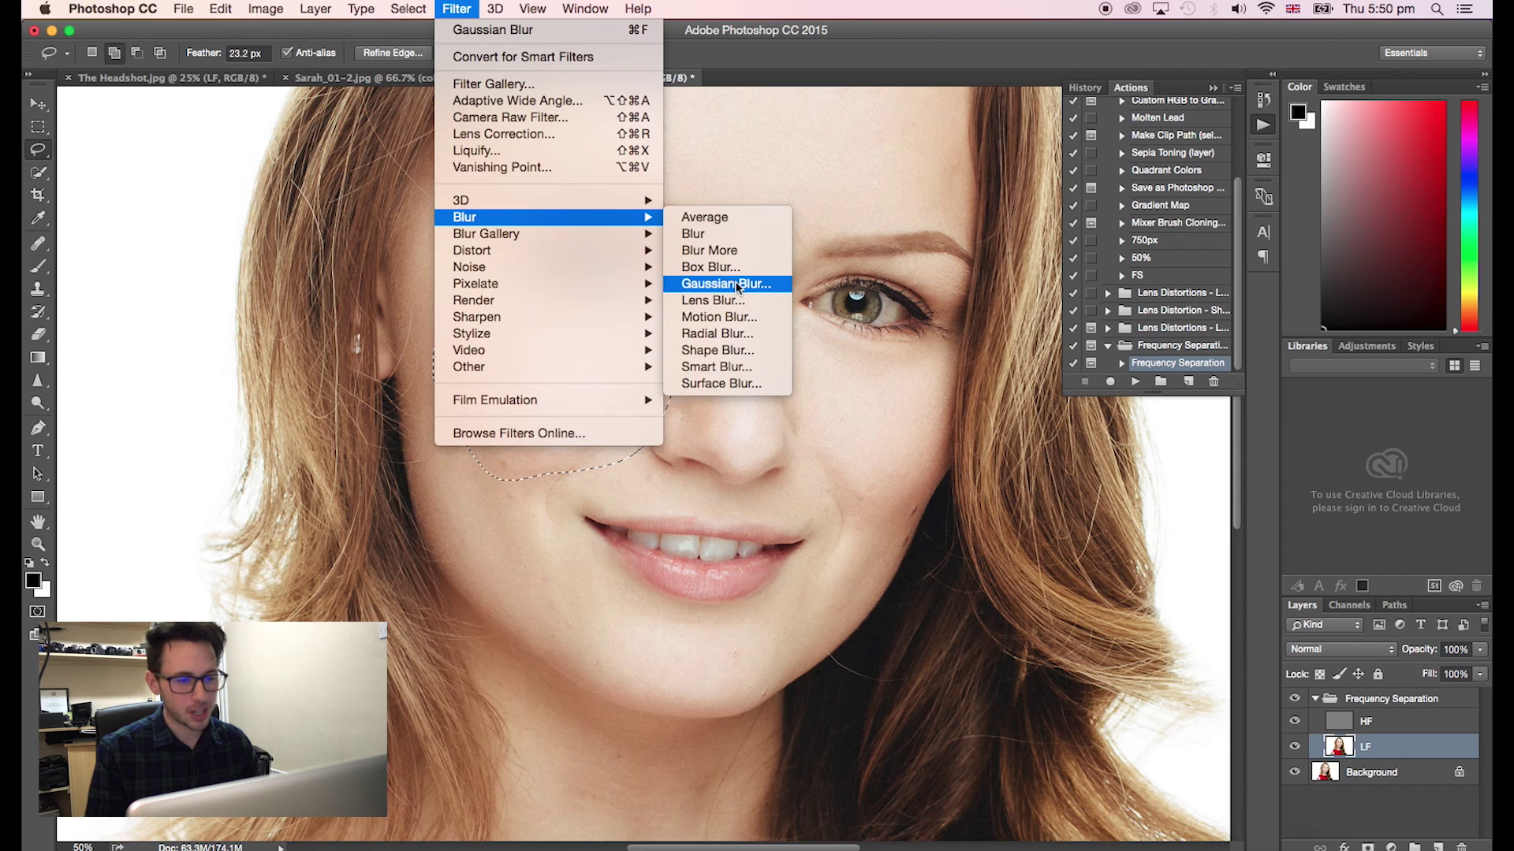
{"action": "left_click", "coordinate": [729, 283]}
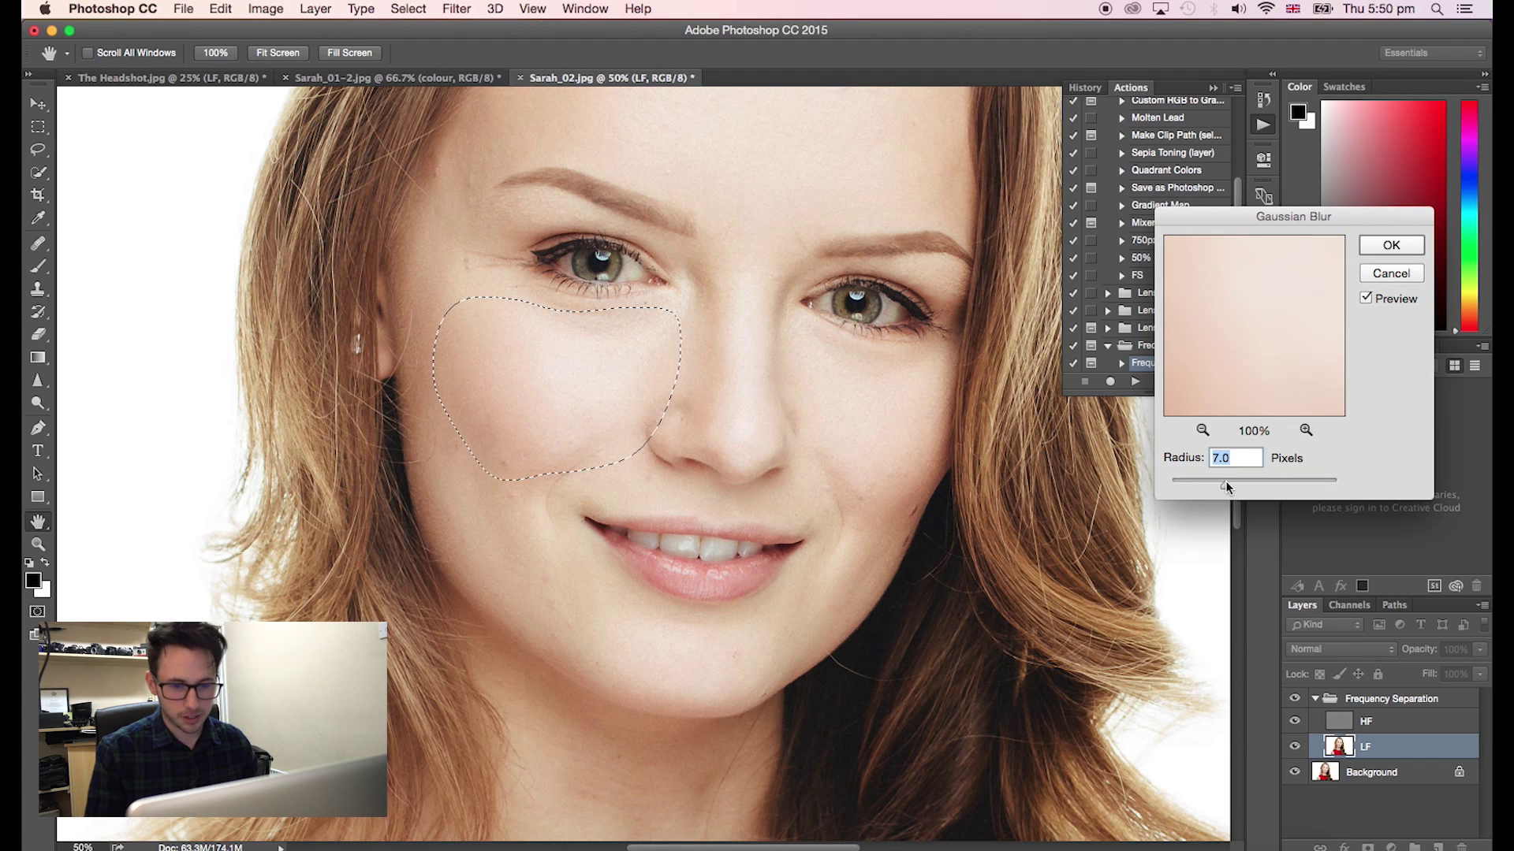
{"action": "left_click_drag", "start_coordinate": [1170, 488], "coordinate": [1224, 486]}
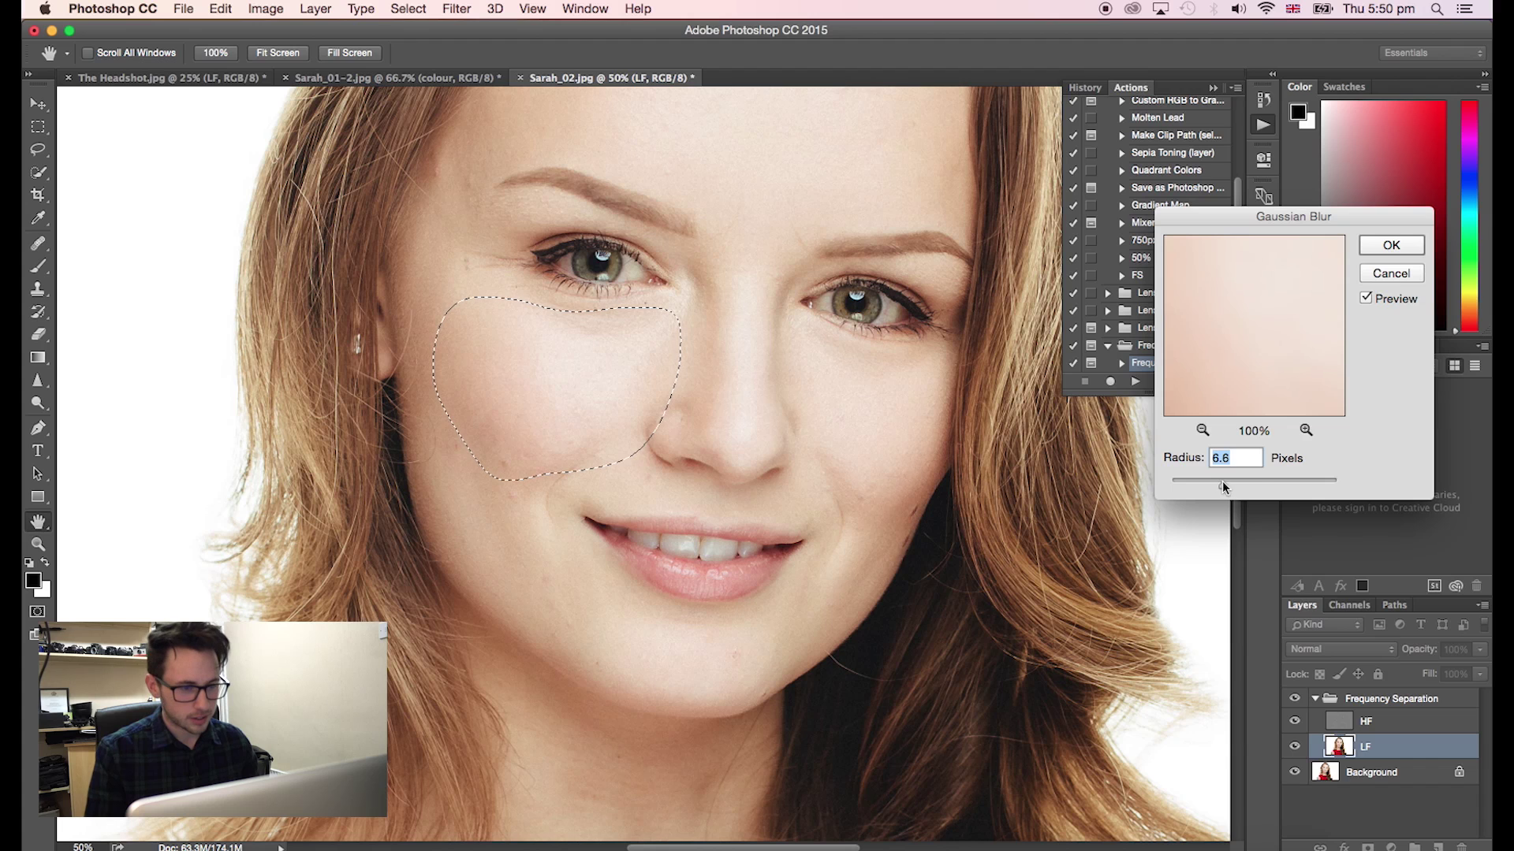
{"action": "left_click", "coordinate": [1391, 246]}
{"action": "key", "text": "l"}
{"action": "key", "text": "super+d"}
- Lasso the cheek on the portrait's right side, reapply the last Gaussian Blur to the LF layer and deselect
{"action": "mouse_move", "coordinate": [780, 408]}
{"action": "left_mouse_down"}
{"action": "mouse_move", "coordinate": [855, 551]}
{"action": "mouse_move", "coordinate": [940, 451]}
{"action": "mouse_move", "coordinate": [943, 371]}
{"action": "mouse_move", "coordinate": [797, 342]}
{"action": "mouse_move", "coordinate": [790, 429]}
{"action": "mouse_move", "coordinate": [785, 418]}
{"action": "left_mouse_up"}
{"action": "left_click", "coordinate": [456, 9]}
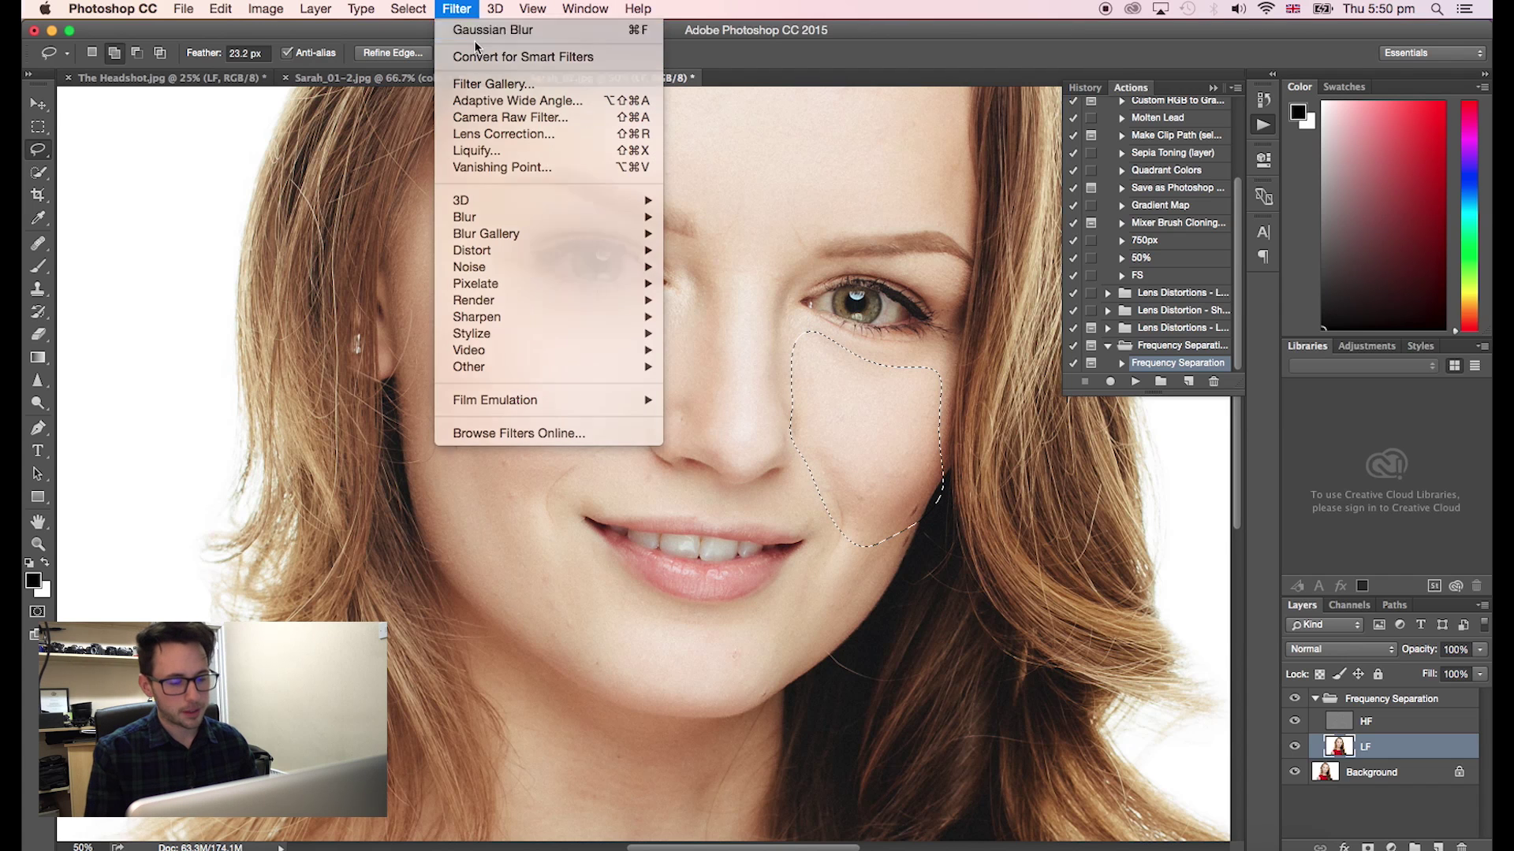
{"action": "left_click", "coordinate": [667, 335]}
{"action": "scroll", "coordinate": [668, 338], "scroll_direction": "up", "scroll_amount": 4}
{"action": "key", "text": "super+d"}
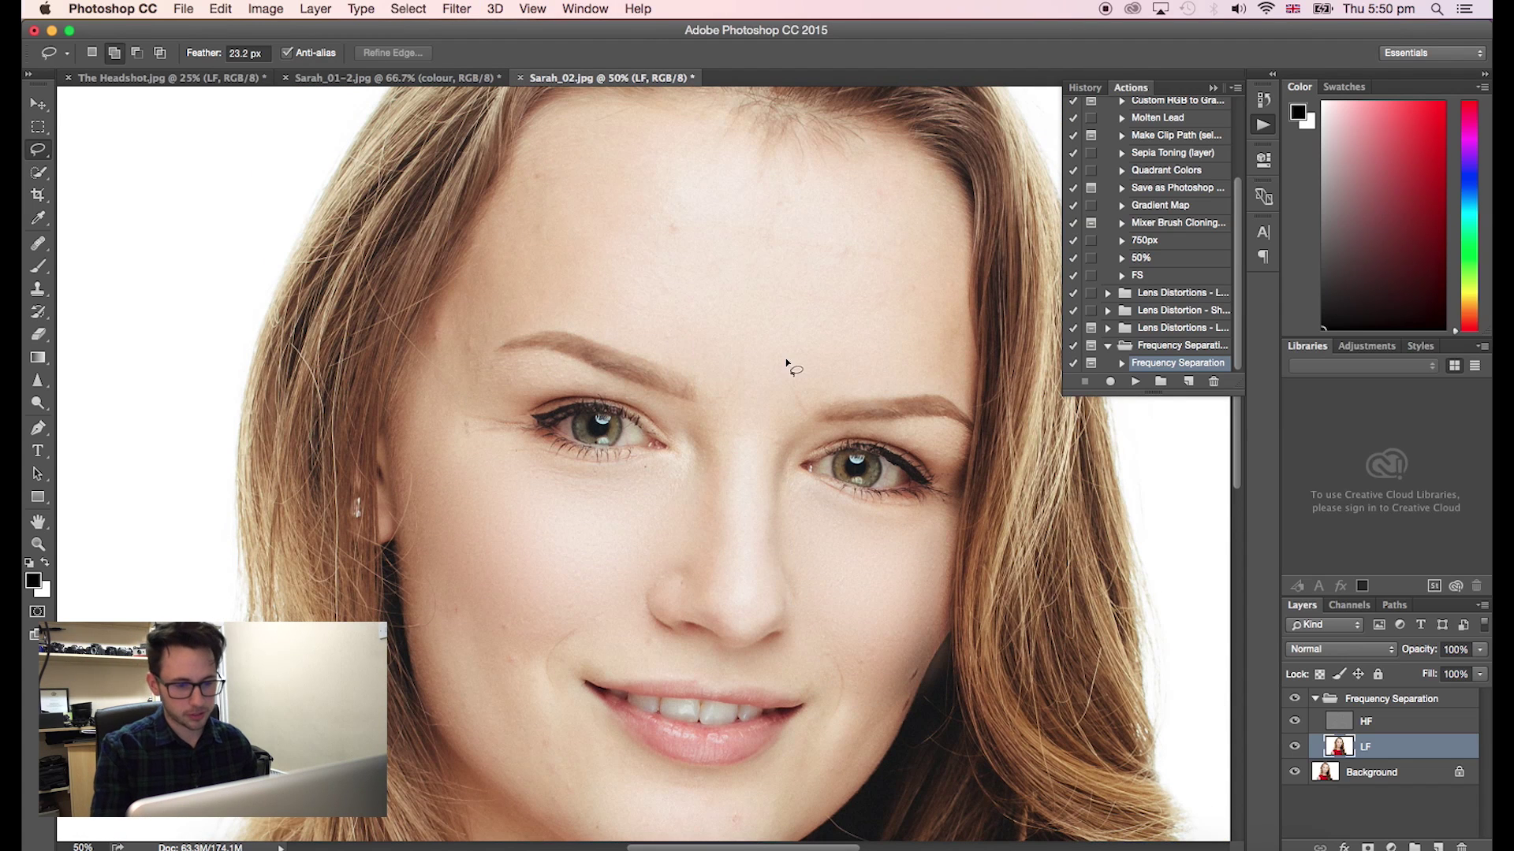
- Lasso the forehead above the eyebrows, reapply the last Gaussian Blur to the LF layer and deselect
{"action": "mouse_move", "coordinate": [732, 373]}
{"action": "left_mouse_down"}
{"action": "mouse_move", "coordinate": [506, 239]}
{"action": "mouse_move", "coordinate": [532, 152]}
{"action": "mouse_move", "coordinate": [720, 124]}
{"action": "mouse_move", "coordinate": [844, 154]}
{"action": "mouse_move", "coordinate": [924, 249]}
{"action": "mouse_move", "coordinate": [921, 342]}
{"action": "mouse_move", "coordinate": [789, 380]}
{"action": "mouse_move", "coordinate": [730, 386]}
{"action": "left_mouse_up"}
{"action": "left_click", "coordinate": [456, 9]}
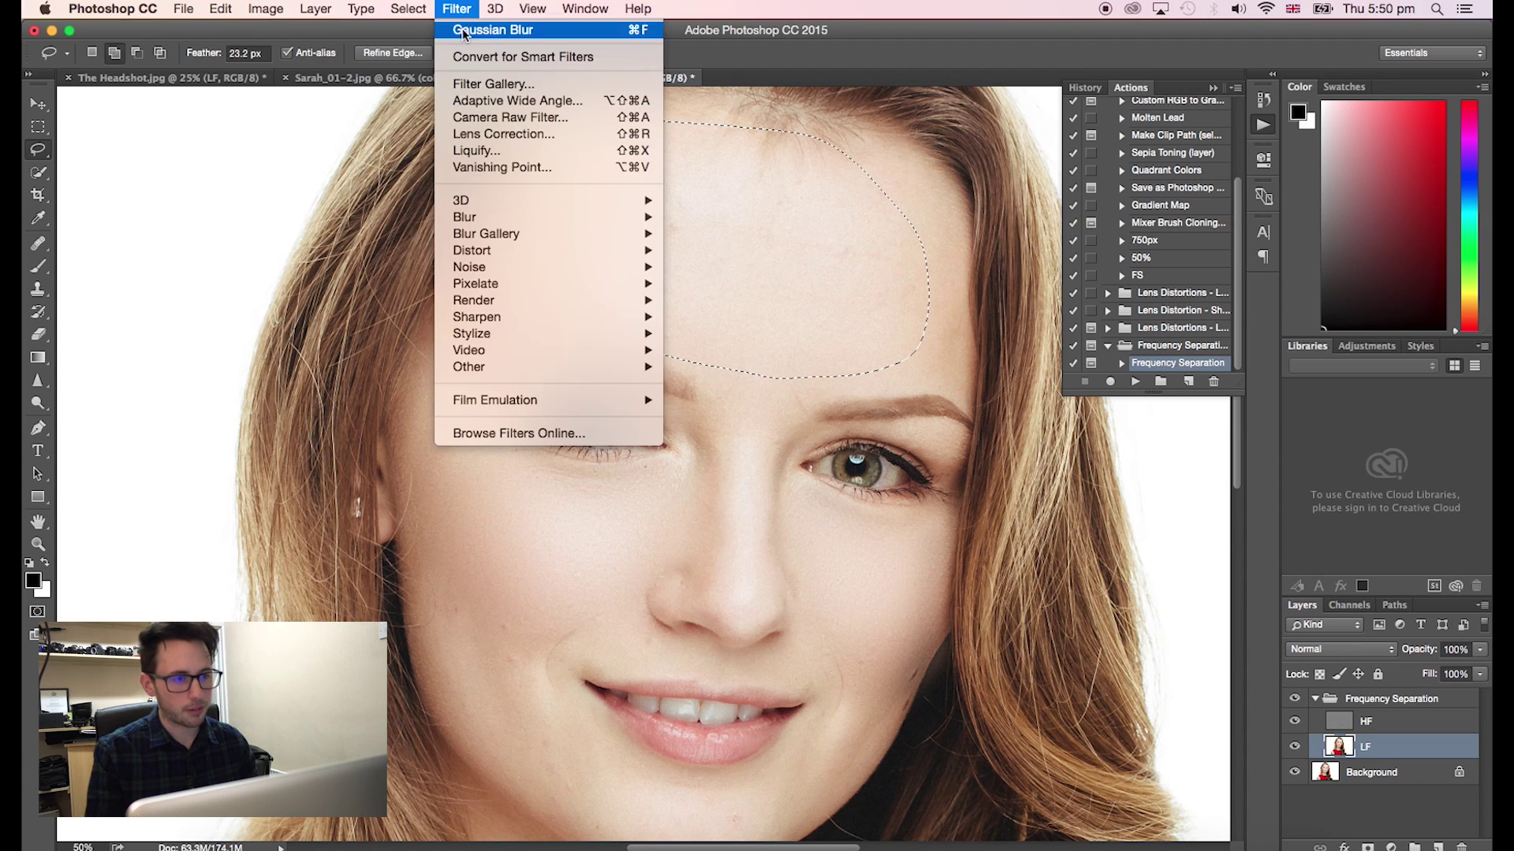
{"action": "left_click", "coordinate": [493, 30]}
{"action": "key", "text": "super+d"}
- Examine the smoothed skin up close, comparing it with the Frequency Separation group hidden and shown
{"action": "key", "text": "super+minus"}
{"action": "key", "text": "super+minus"}
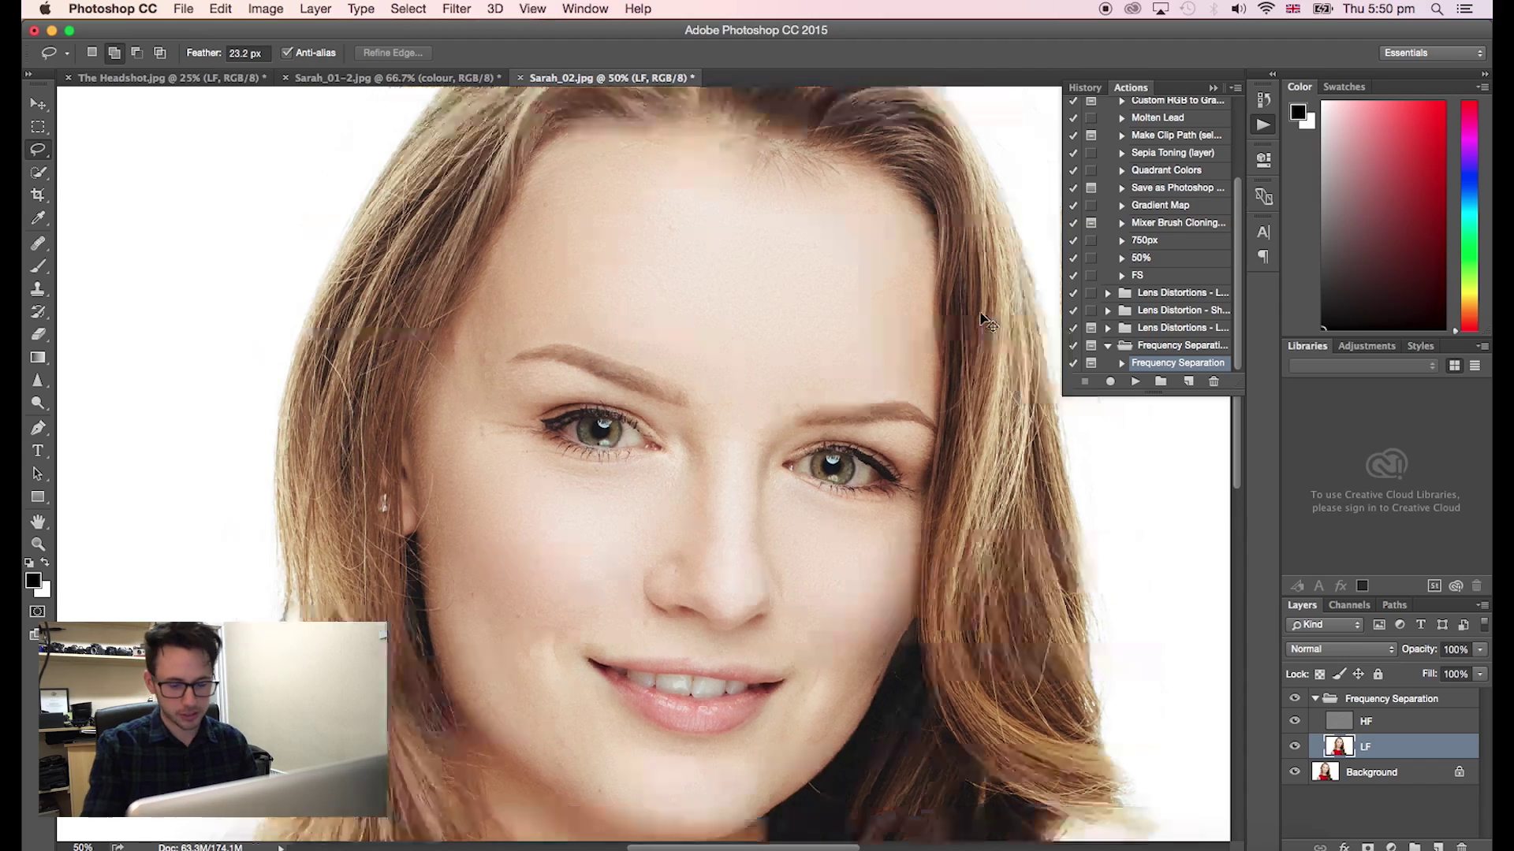
{"action": "key", "text": "super+plus"}
{"action": "key", "text": "super+plus"}
{"action": "key", "text": "super+plus"}
{"action": "key", "text": "super+plus"}
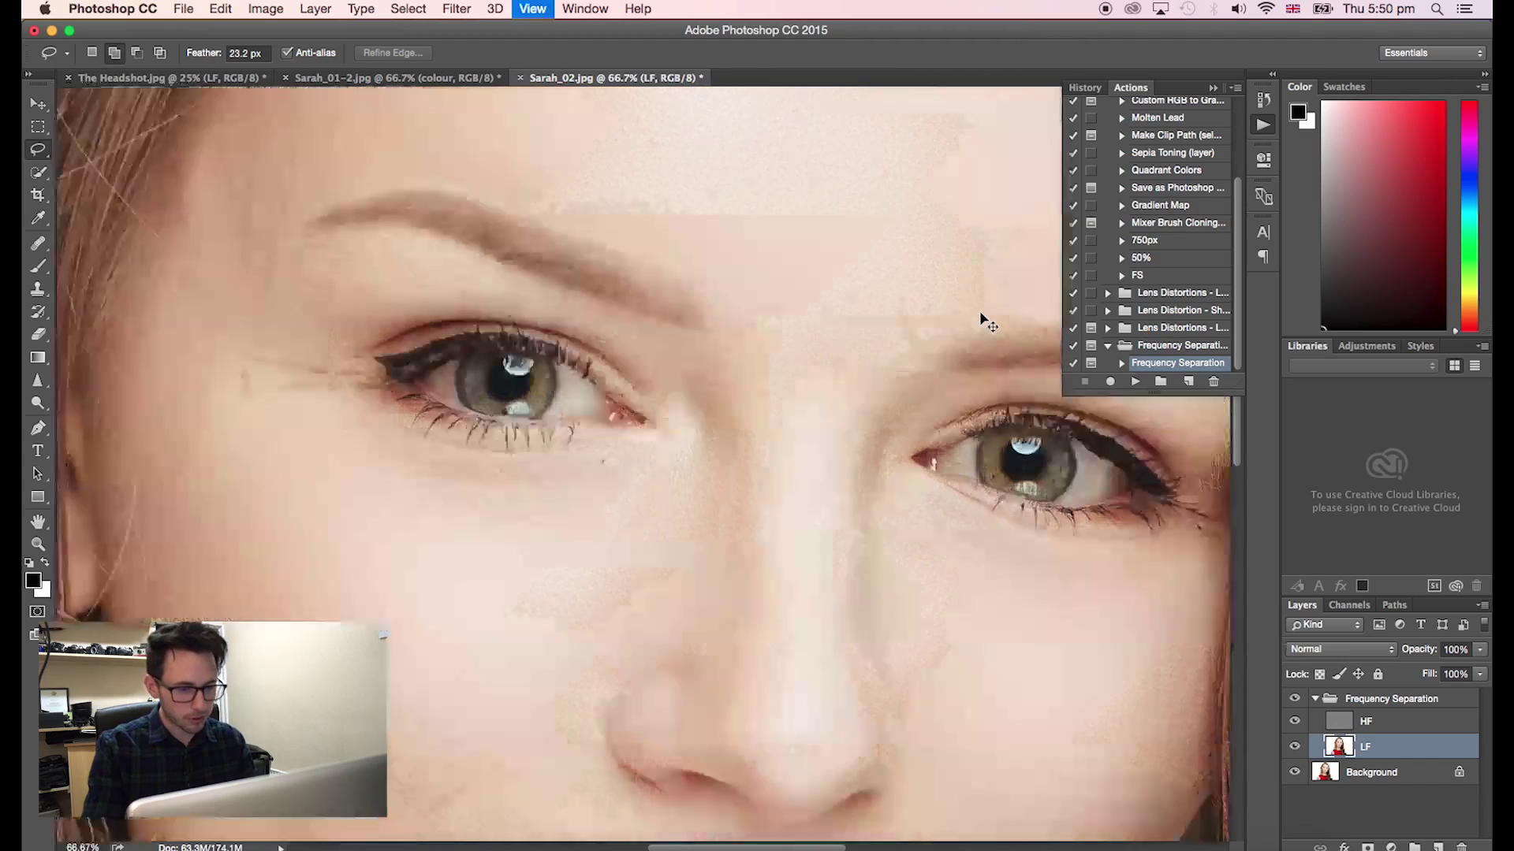
{"action": "scroll", "coordinate": [982, 318], "scroll_direction": "down", "scroll_amount": 1}
{"action": "key", "text": "super+minus"}
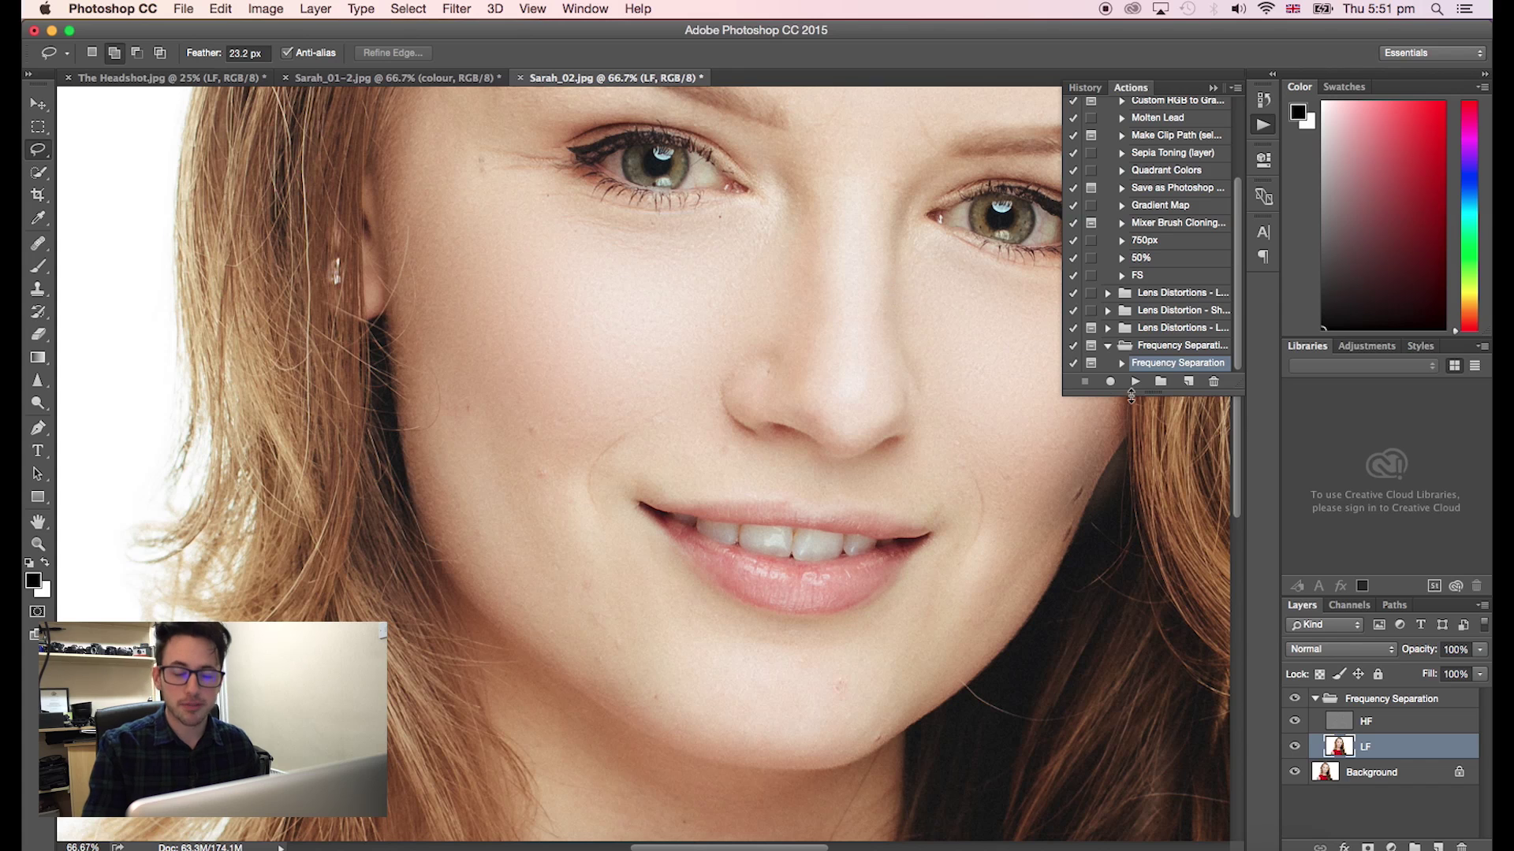
{"action": "left_click", "coordinate": [1296, 699]}
{"action": "left_click", "coordinate": [1295, 700]}
{"action": "left_click", "coordinate": [1295, 699]}
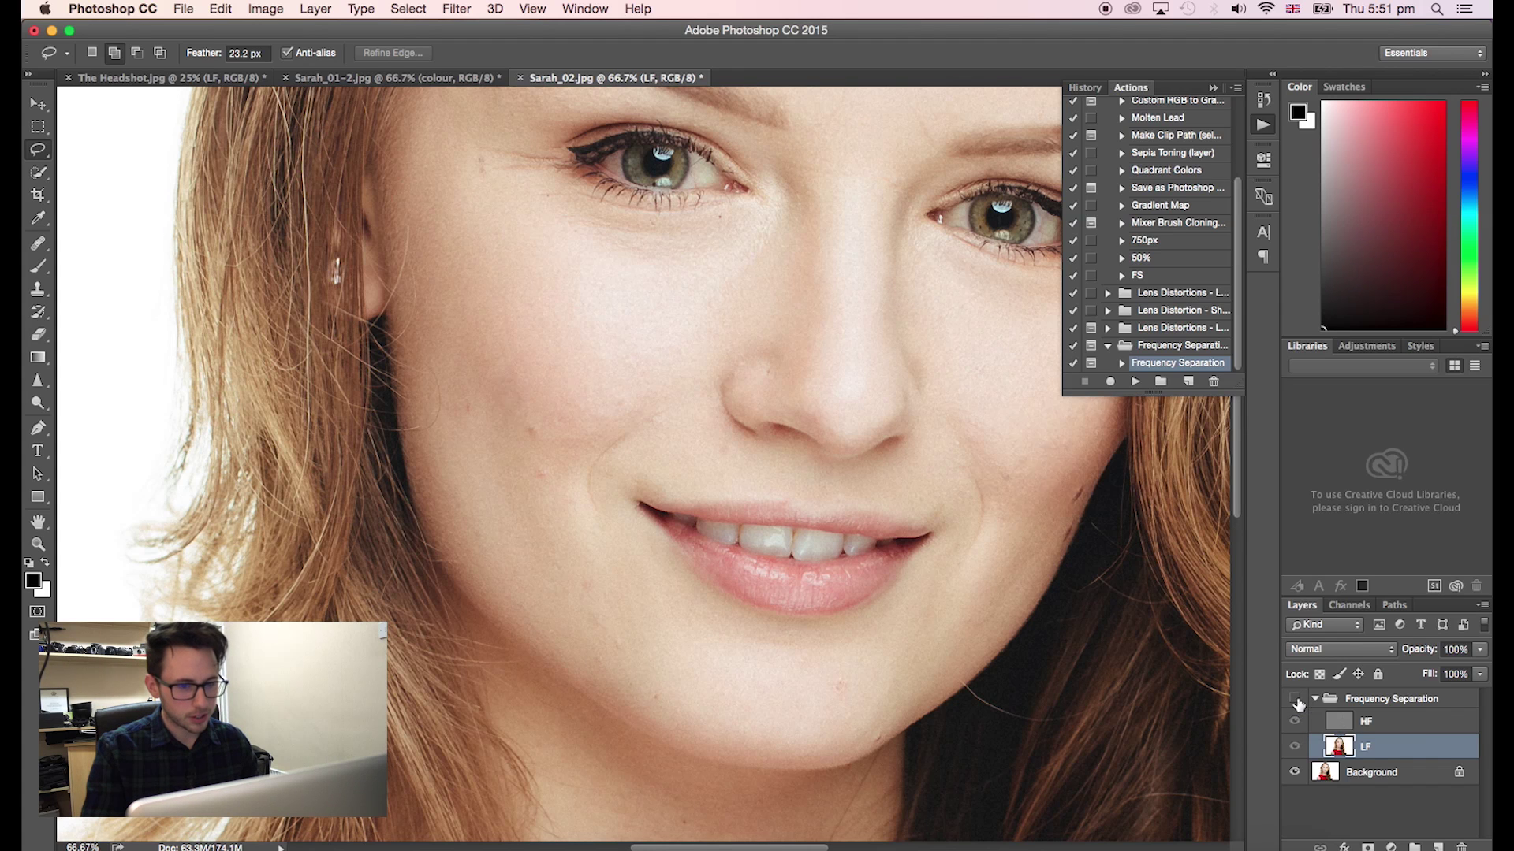
{"action": "left_click", "coordinate": [1295, 699]}
{"action": "left_click", "coordinate": [1295, 699]}
{"action": "left_click", "coordinate": [1295, 700]}
{"action": "left_click", "coordinate": [1295, 699]}
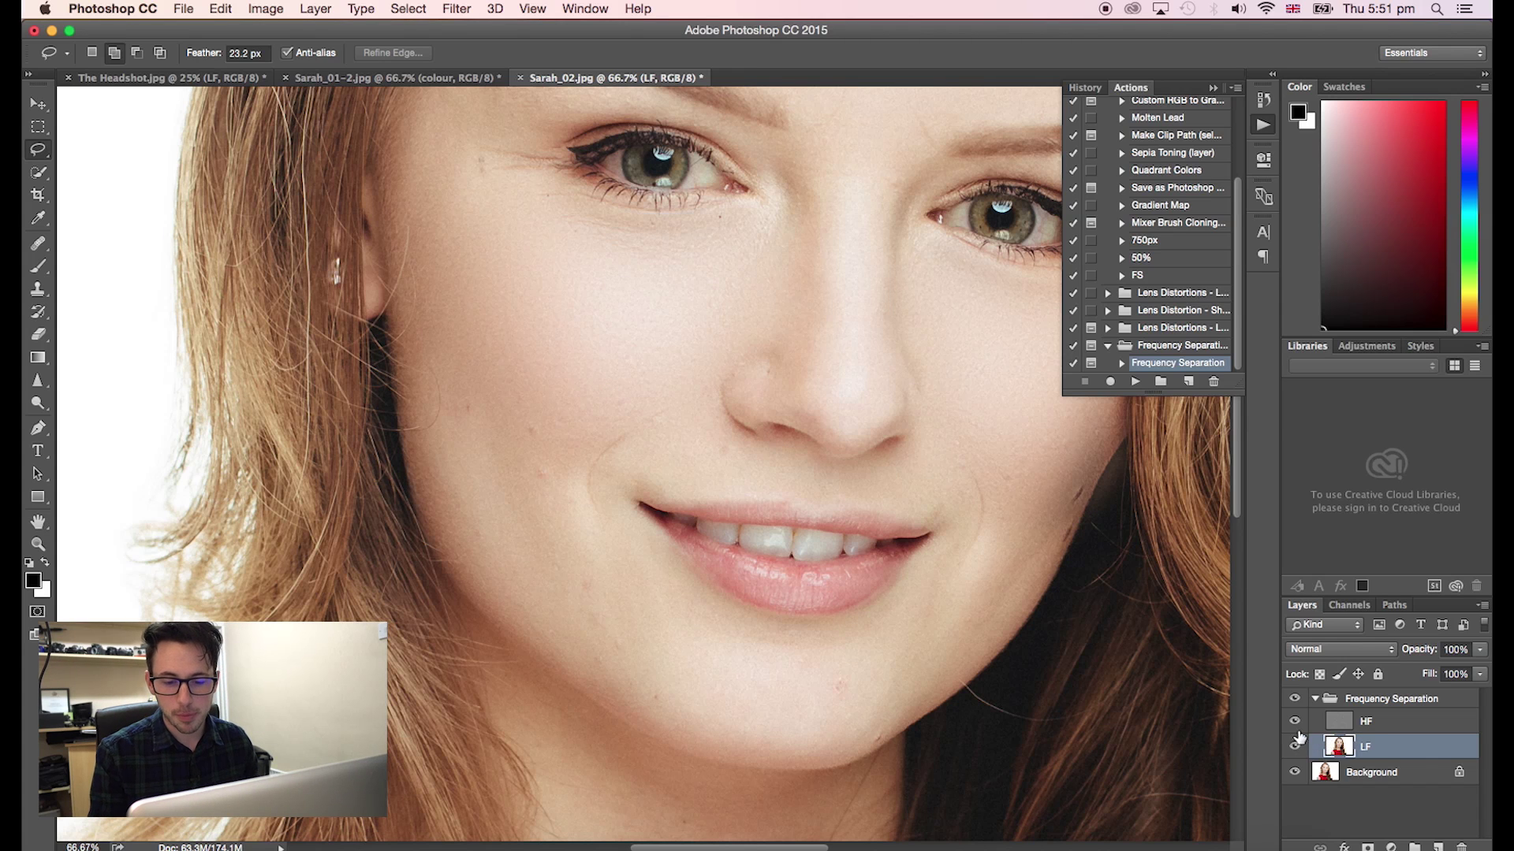
{"action": "left_click", "coordinate": [1294, 699]}
{"action": "left_click", "coordinate": [1295, 700]}
{"action": "left_click", "coordinate": [1294, 700]}
{"action": "left_click", "coordinate": [1294, 699]}
- Lasso the chin below the lips, reapply the last Gaussian Blur to the LF layer and deselect
{"action": "mouse_move", "coordinate": [687, 626]}
{"action": "left_mouse_down"}
{"action": "mouse_move", "coordinate": [888, 662]}
{"action": "mouse_move", "coordinate": [880, 756]}
{"action": "mouse_move", "coordinate": [602, 706]}
{"action": "mouse_move", "coordinate": [690, 628]}
{"action": "left_mouse_up"}
{"action": "left_click", "coordinate": [456, 8]}
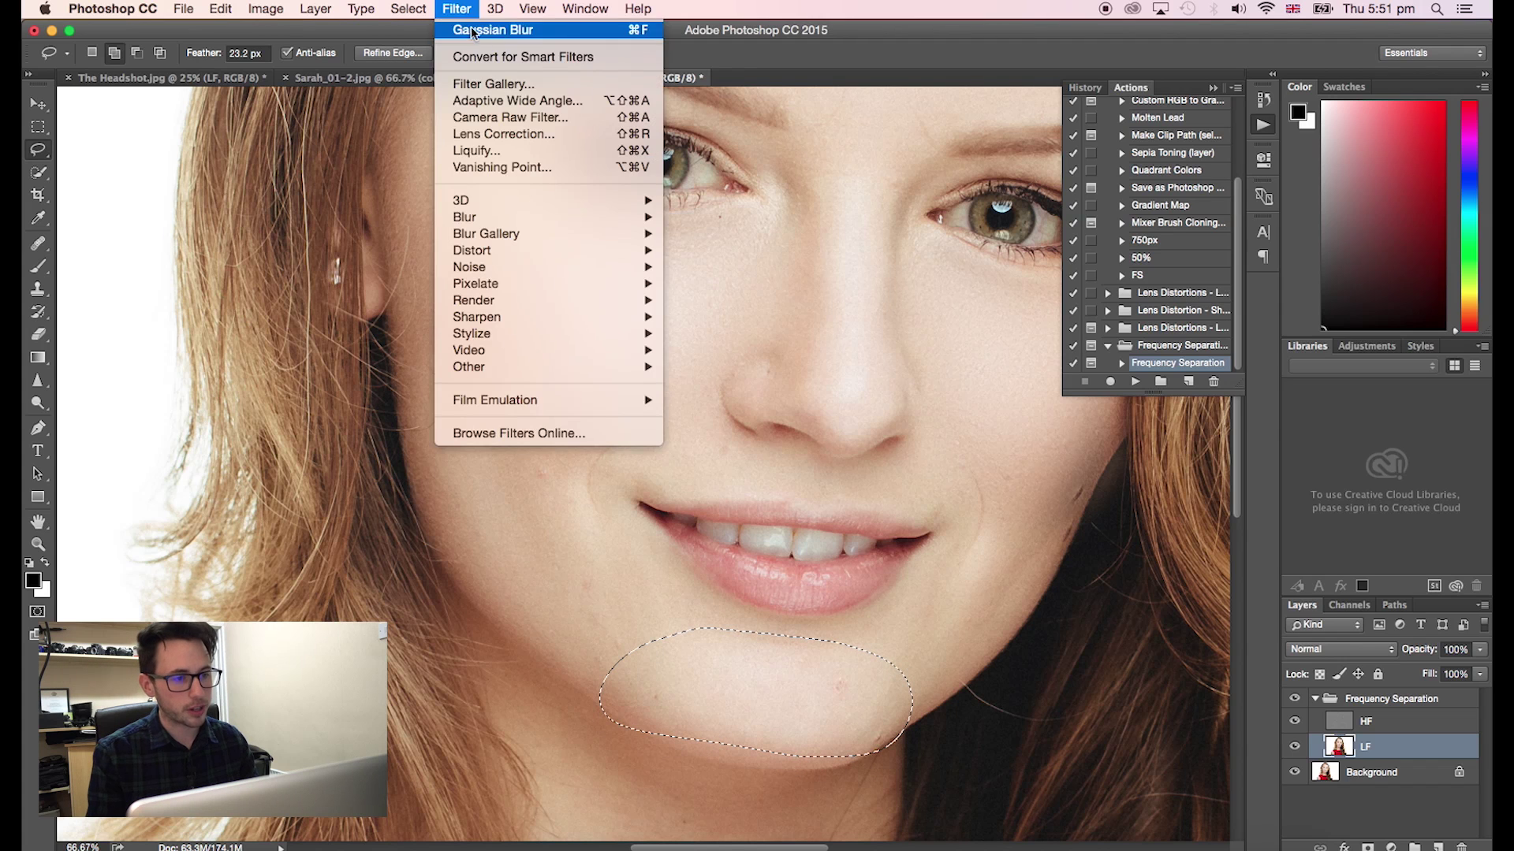
{"action": "left_click", "coordinate": [473, 31]}
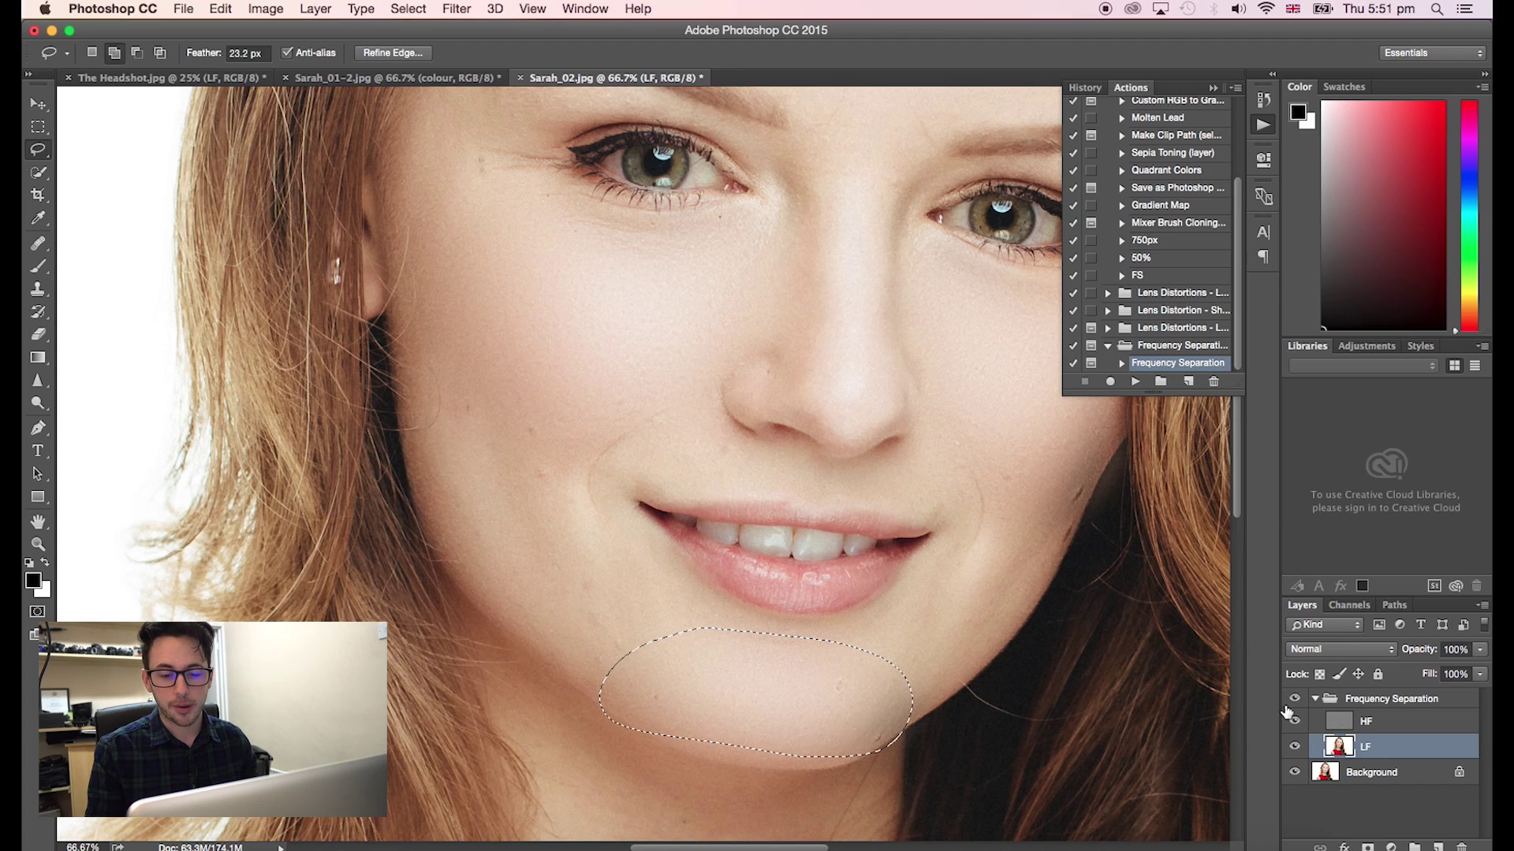
{"action": "key", "text": "super+d"}
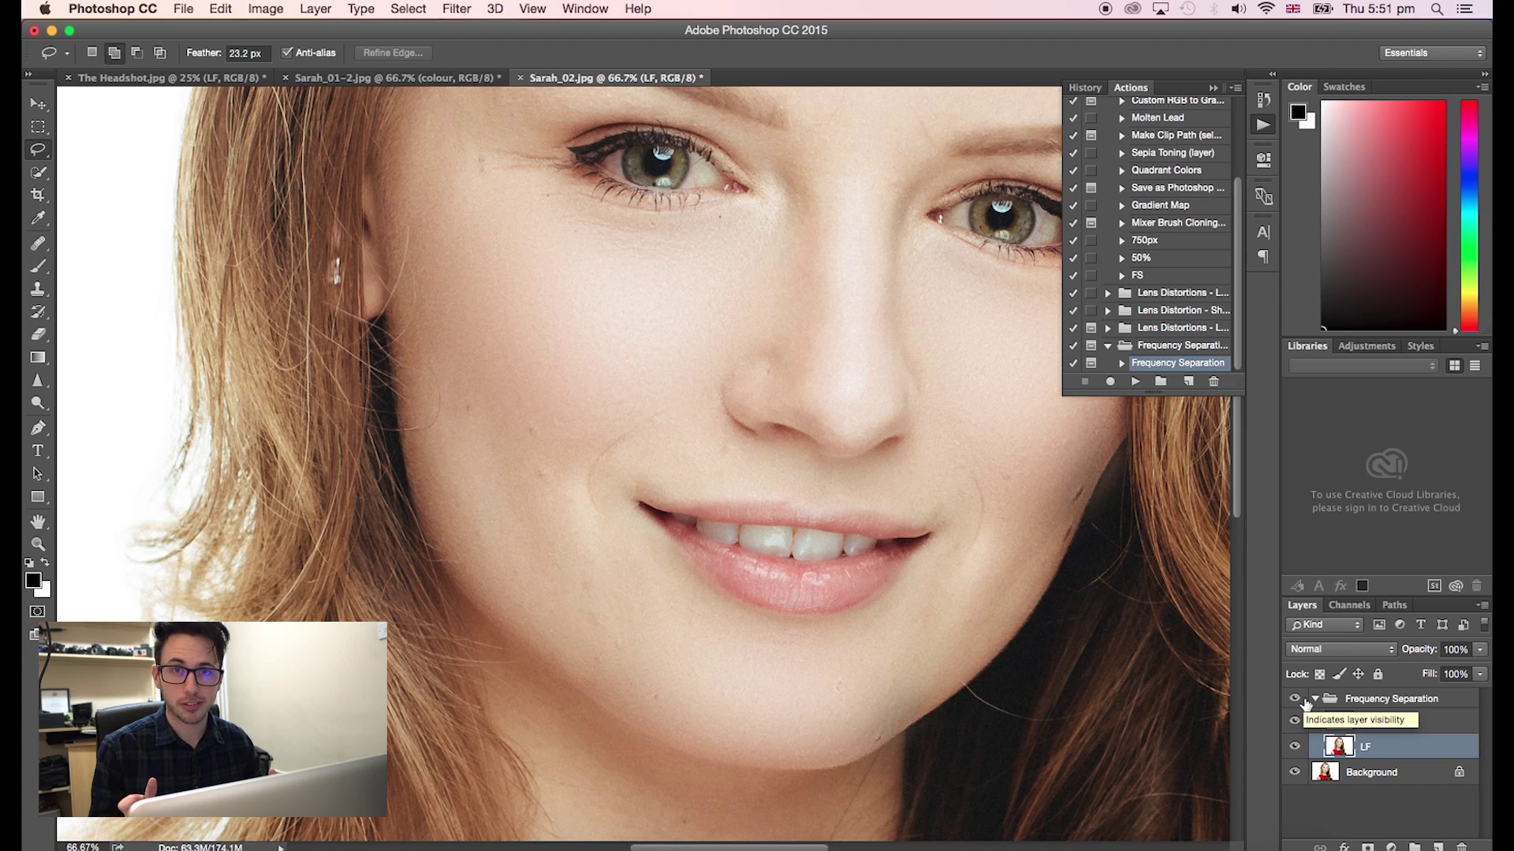
- Compare the whole face before and after retouching by hiding and showing the Frequency Separation group
{"action": "key", "text": "super+minus"}
{"action": "key", "text": "super+minus"}
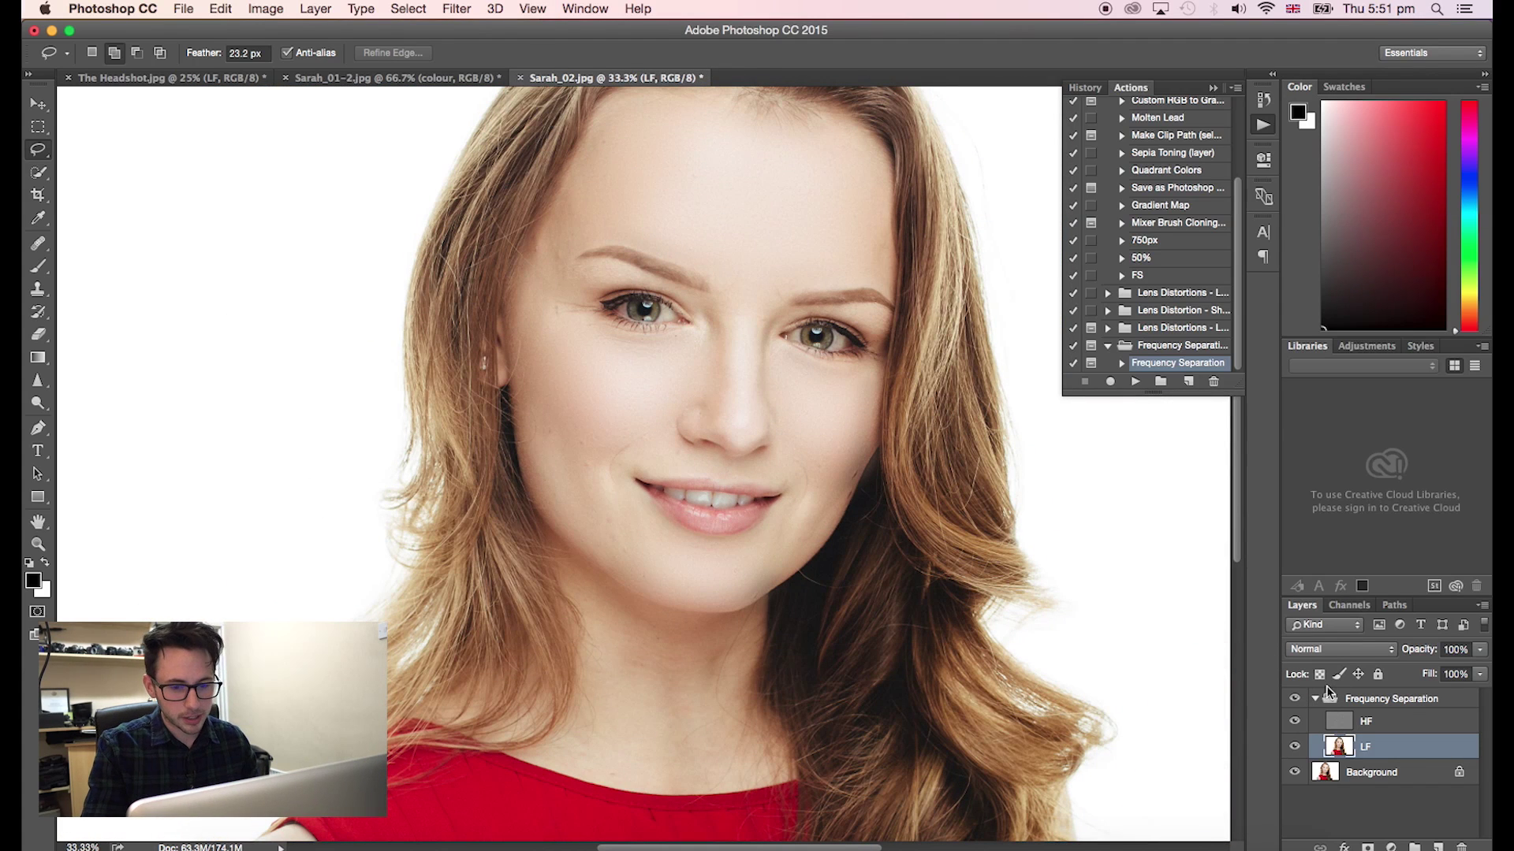
{"action": "left_click", "coordinate": [1294, 698]}
{"action": "left_click", "coordinate": [1295, 700]}
{"action": "left_click", "coordinate": [1295, 700]}
{"action": "left_click", "coordinate": [1295, 700]}
{"action": "left_click", "coordinate": [1296, 700]}
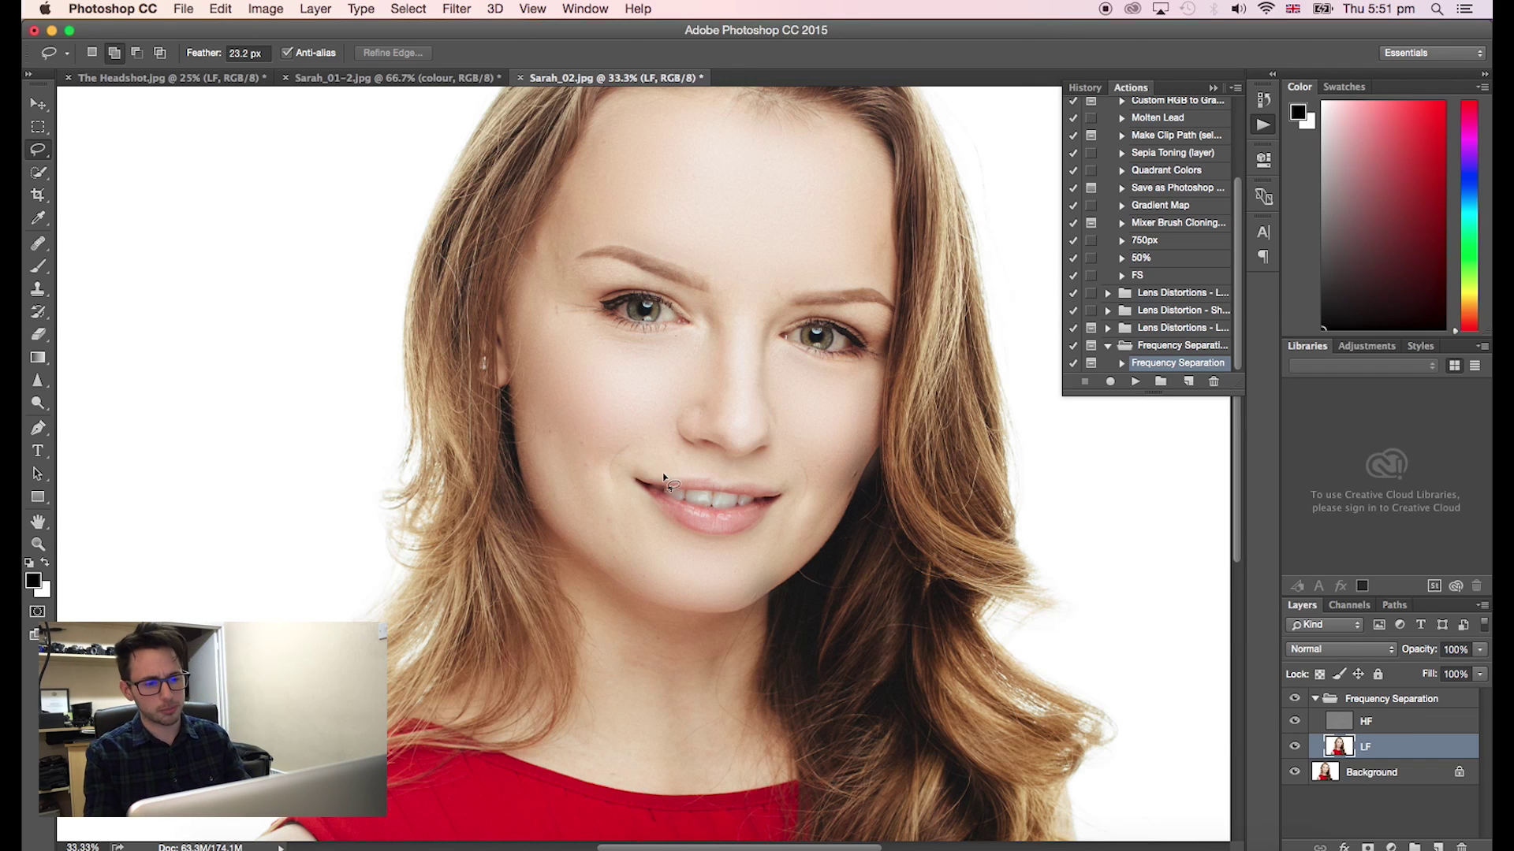
{"action": "left_click", "coordinate": [1294, 700]}
{"action": "left_click", "coordinate": [1294, 699]}
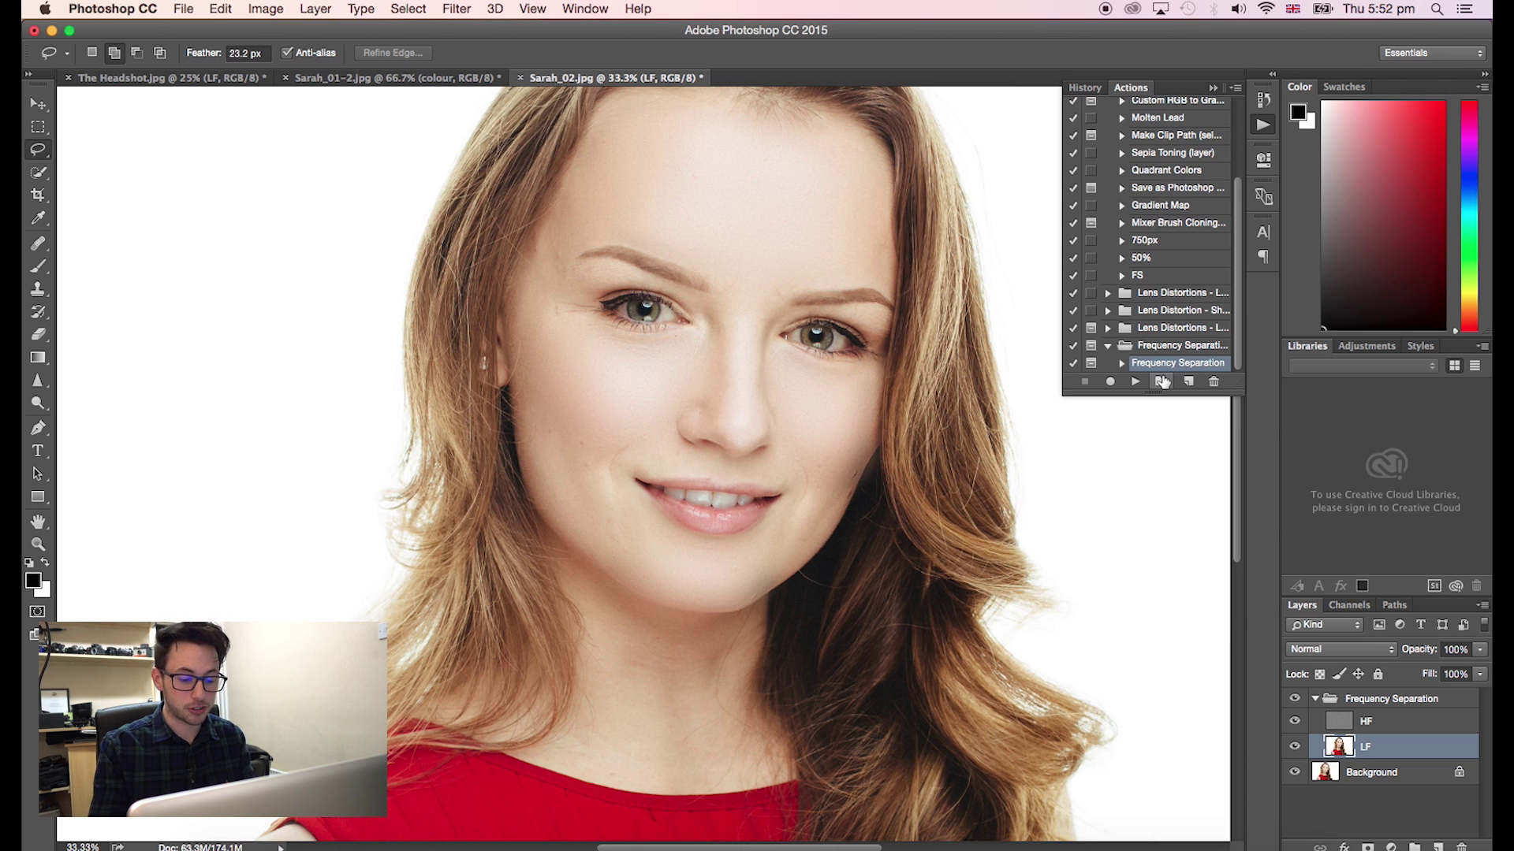
{"action": "key", "text": "super+minus"}
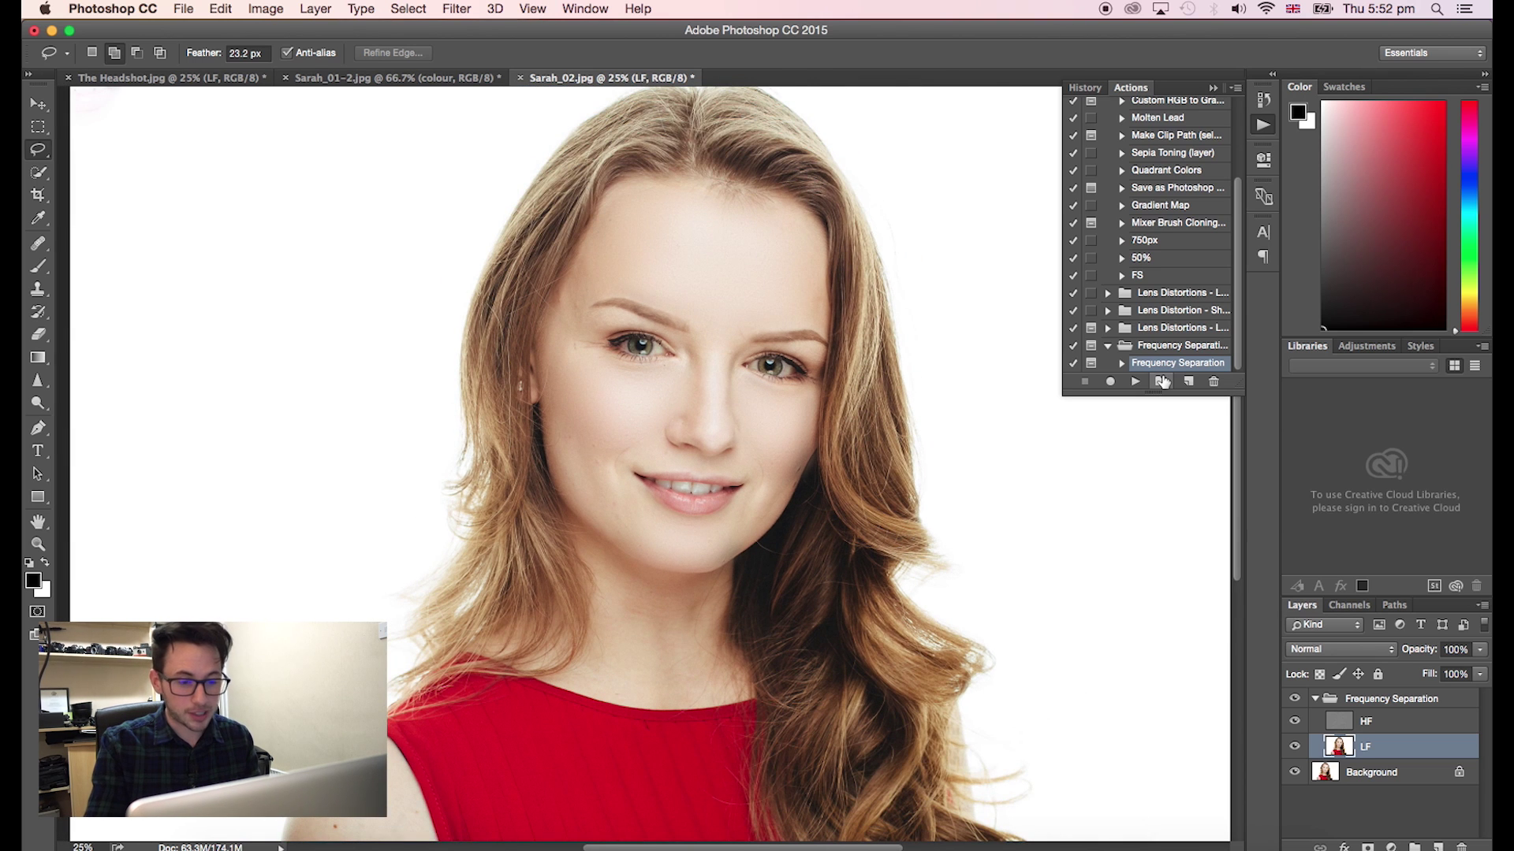
{"action": "left_click", "coordinate": [1294, 699]}
{"action": "left_click", "coordinate": [1294, 700]}
{"action": "left_click", "coordinate": [1294, 700]}
{"action": "left_click", "coordinate": [1293, 700]}
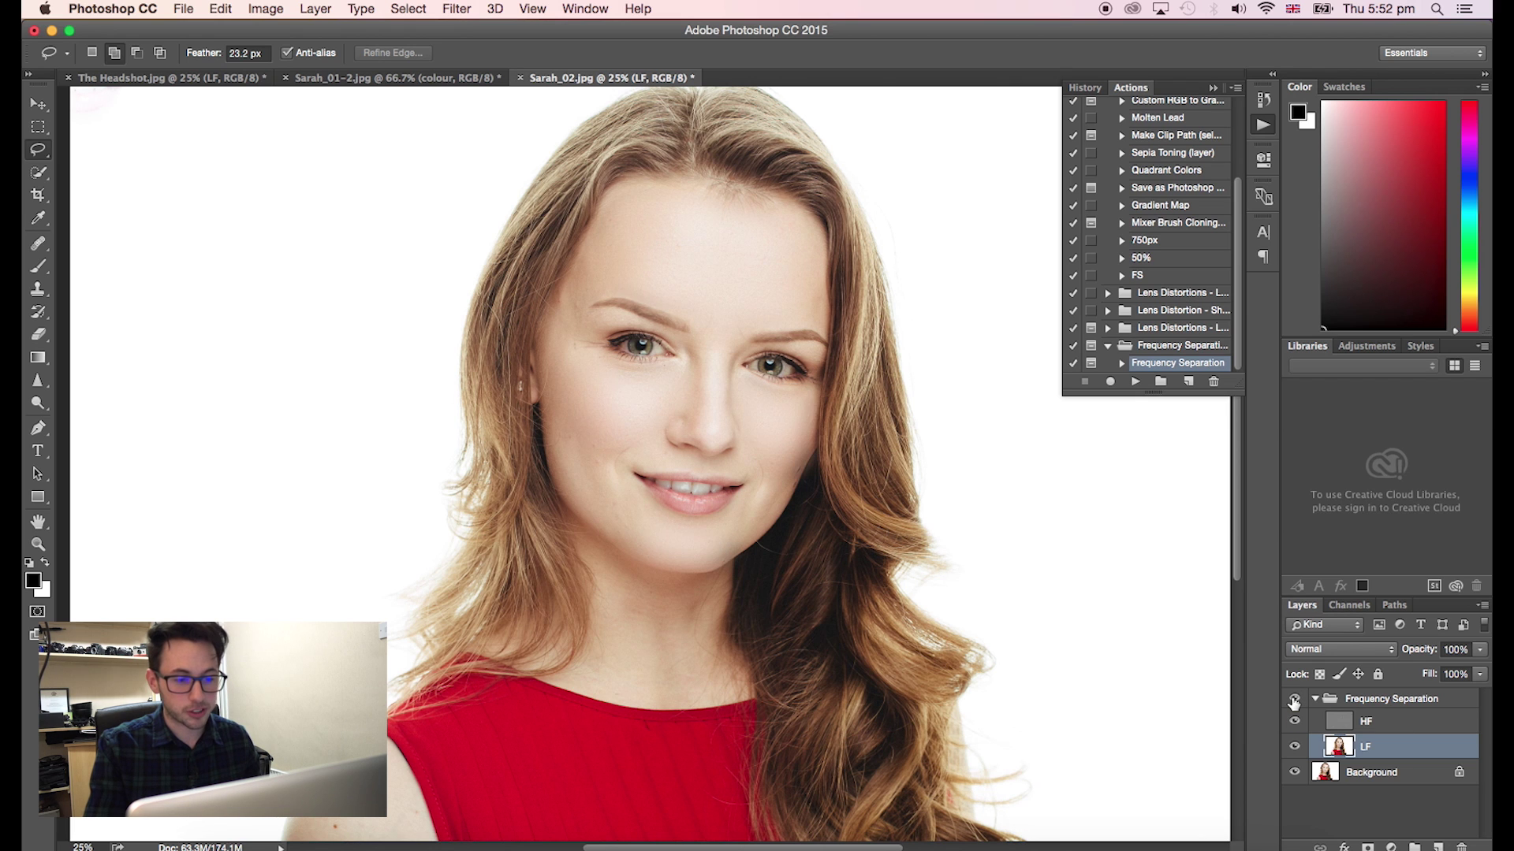